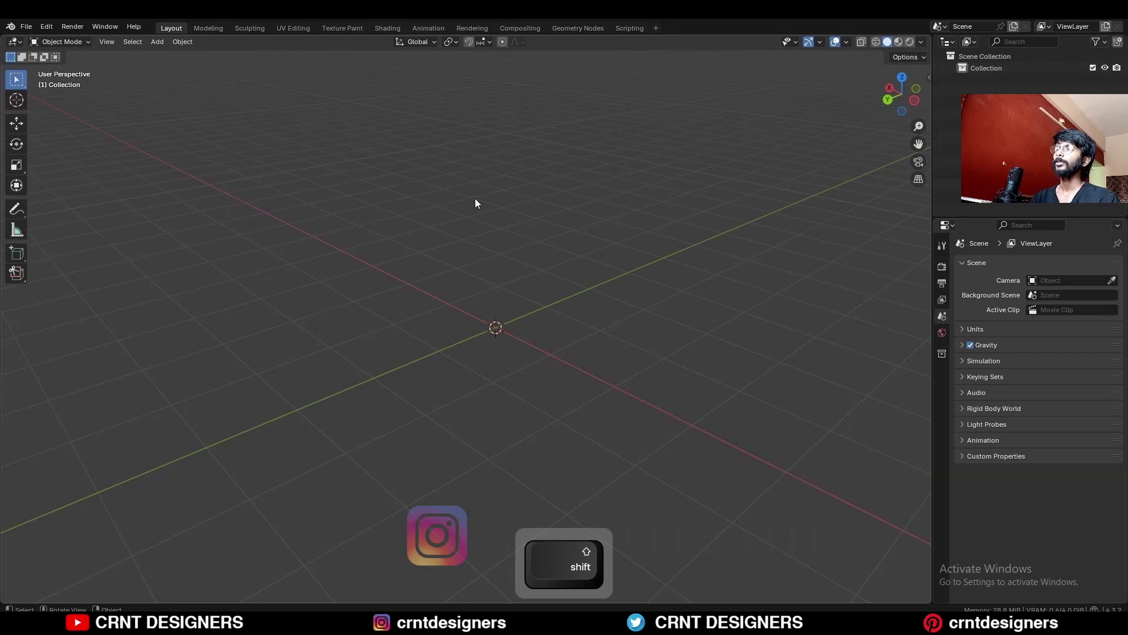
- Add a cylinder mesh with 16 vertices, 1 m radius and 2 m depth at the world origin
key("shift+a")
mouse_move(468, 212)
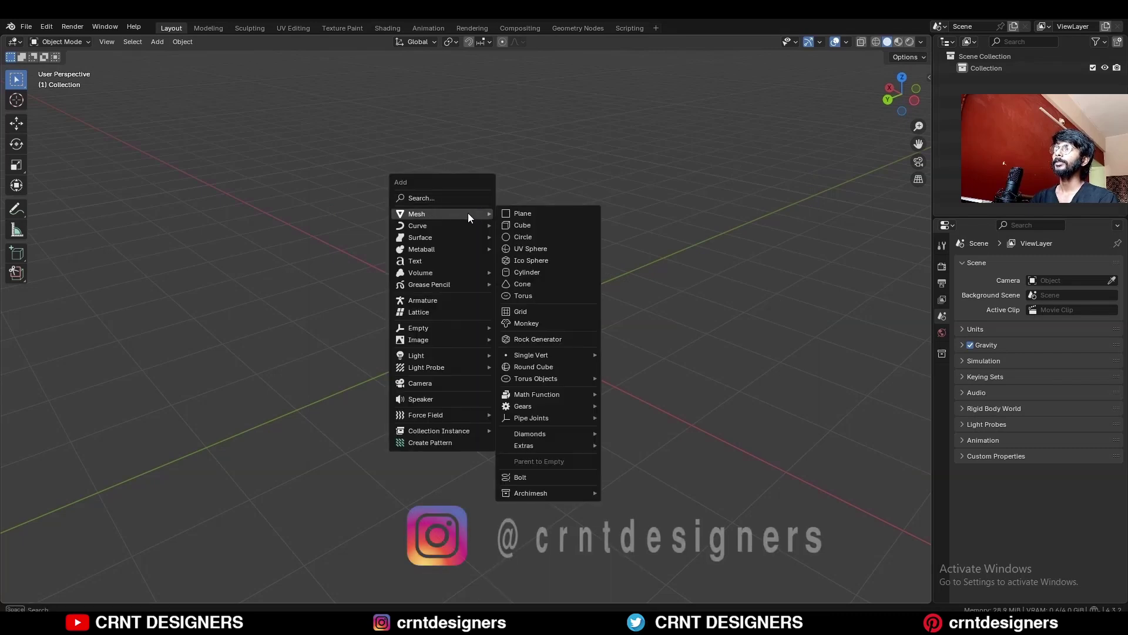
left_click(532, 272)
left_click(87, 596)
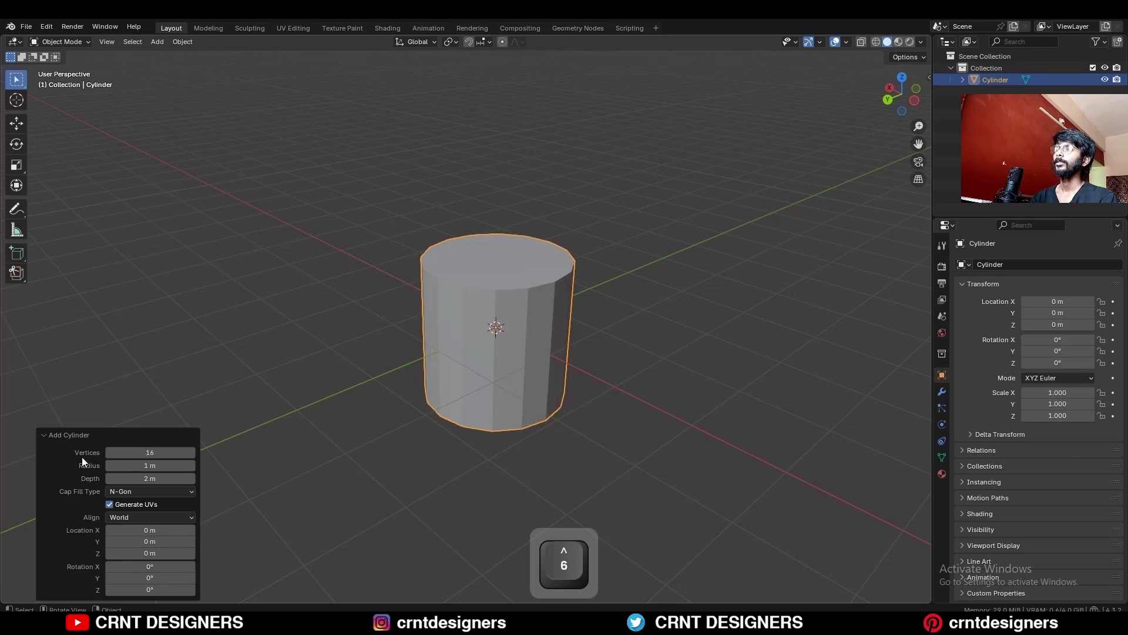
- Rotate the cylinder -90° about X so it lies along Y, and scale it uniformly to 0.5
left_click(915, 100)
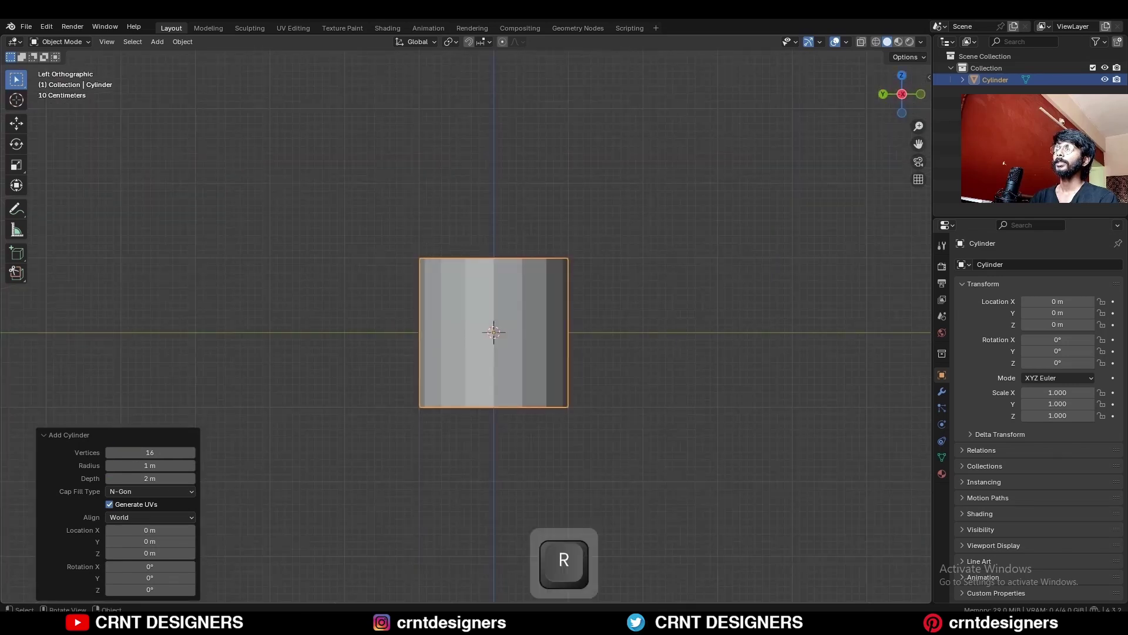
key("r")
left_click(503, 134, "ctrl")
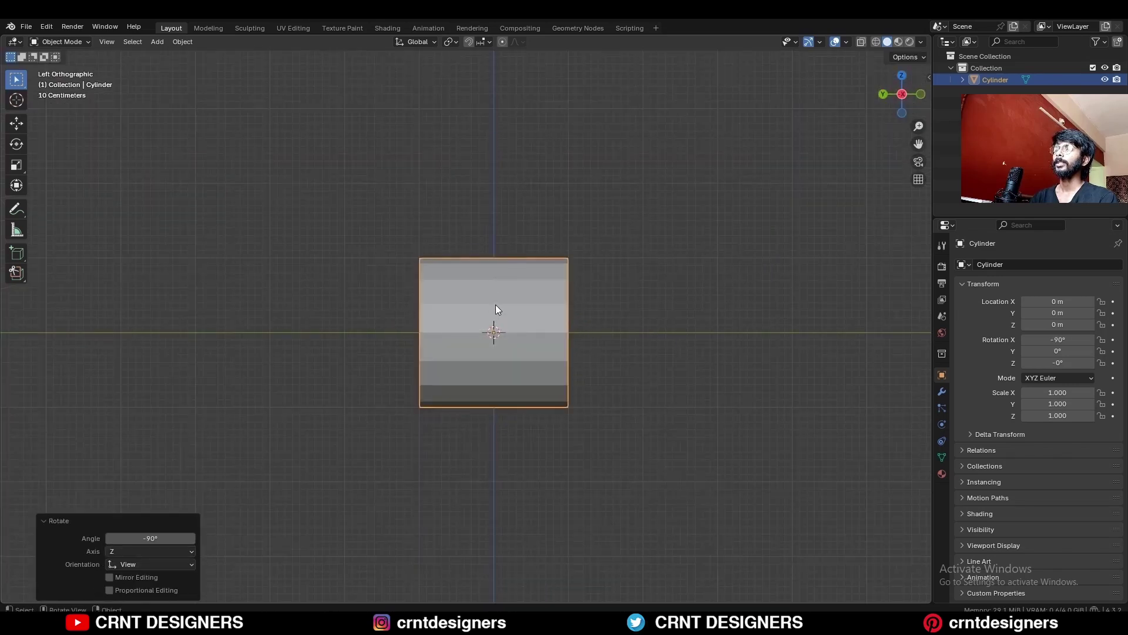
key("s")
left_click(568, 316, "ctrl")
left_click(568, 316)
- Connect two opposite vertices at mid-height of the cylinder's end cap to split the cap in half
scroll(570, 319, "up", 4)
middle_click_drag(570, 318, 517, 351)
left_click(518, 351)
key("Tab")
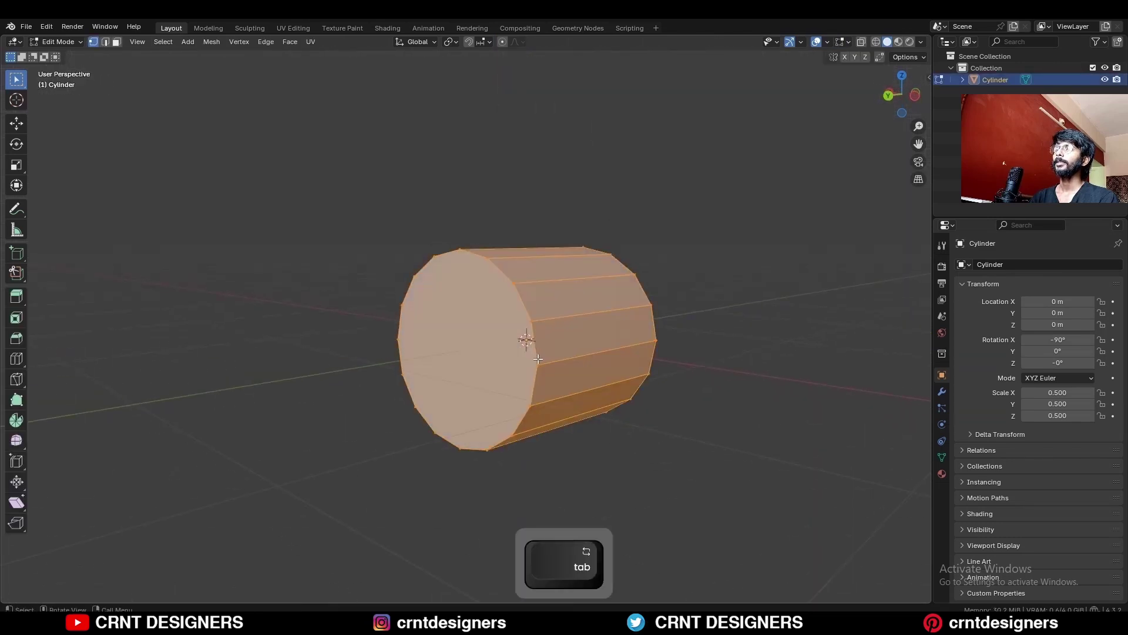
key("1")
left_click(536, 364)
left_click(398, 339, "shift")
right_click(678, 257)
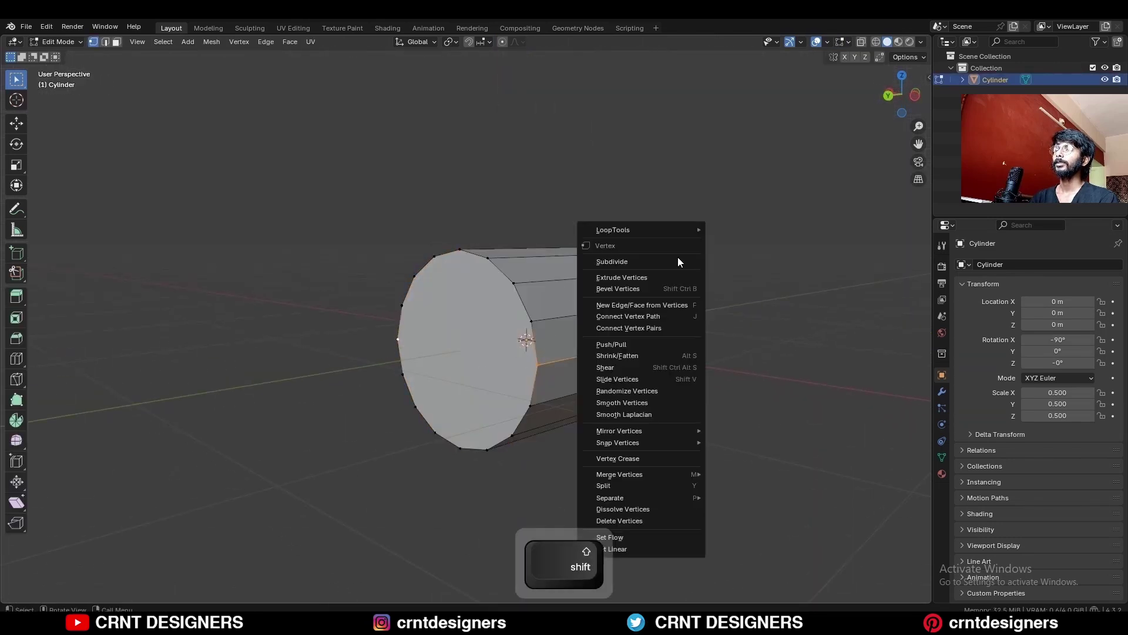
left_click(662, 328)
- Bevel the mid-height edges by about 0.055 m and add a centred loop cut inside the resulting band
key("2")
key("ctrl+b")
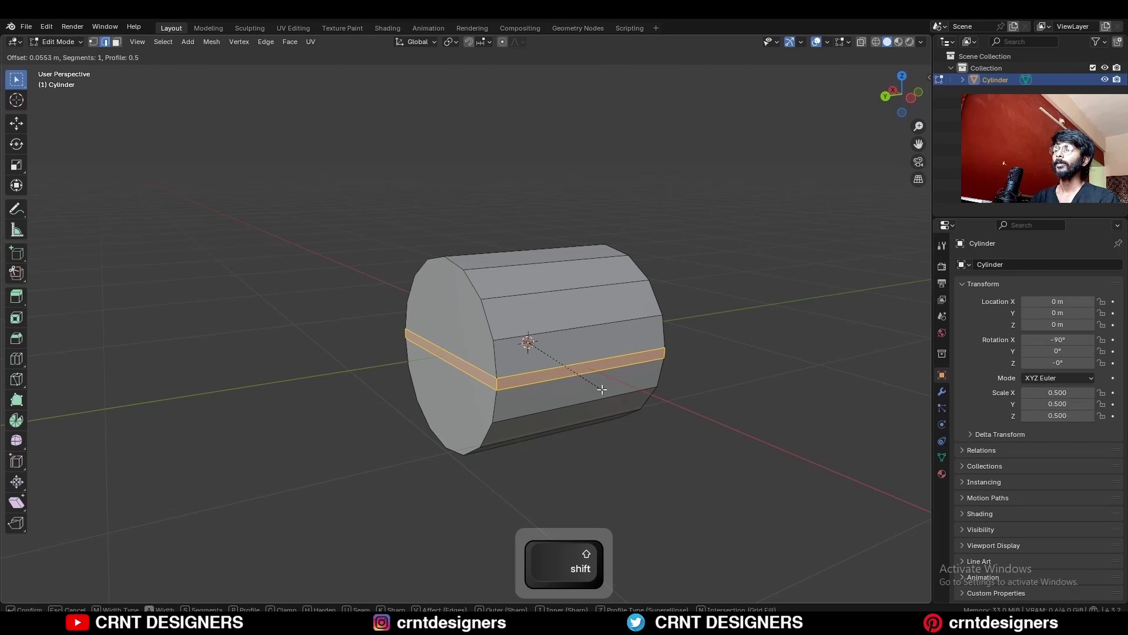
left_click(601, 389)
key("ctrl+z")
key("ctrl+r")
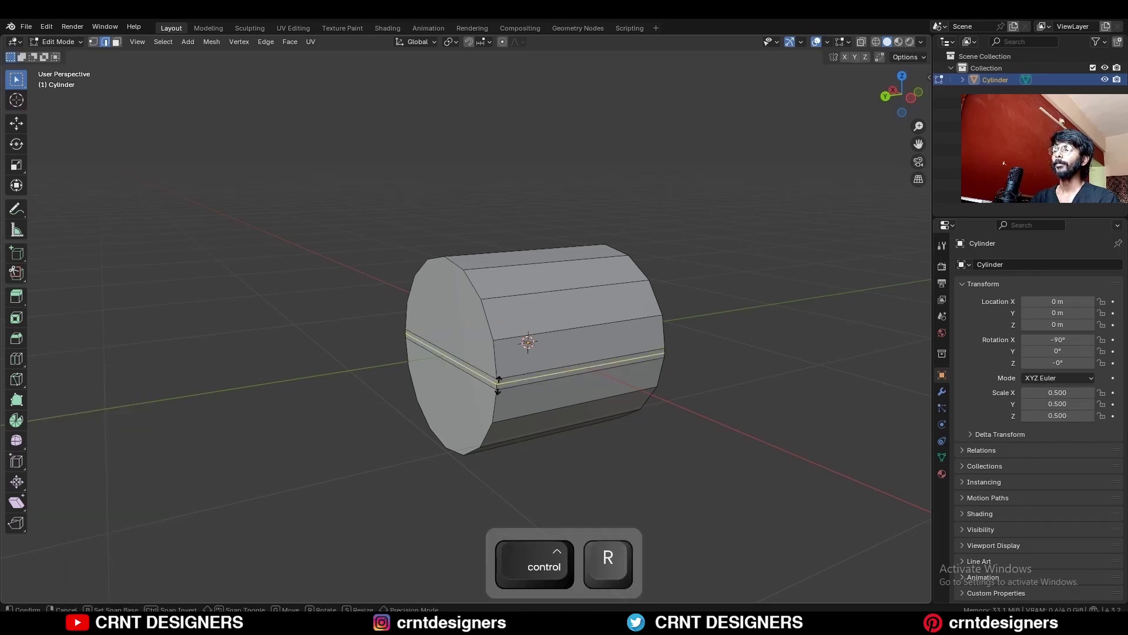
right_click(498, 385)
- Delete the cylinder's other faces so that only the split end cap remains as a flat profile
key("1")
middle_click_drag(817, 171, 763, 164, "alt")
key("alt+z")
key("3")
left_click_drag(735, 137, 507, 492)
key("x")
left_click(623, 295)
- Raise the upper half of the cap's vertices to stretch the profile into an upright capsule
key("1")
left_click_drag(521, 178, 365, 339)
left_click(23, 128)
- Apply the capsule profile's rotation and turn on the wireframe overlay for the scene's geometry
middle_click_drag(444, 258, 572, 254)
key("Tab")
key("ctrl+a")
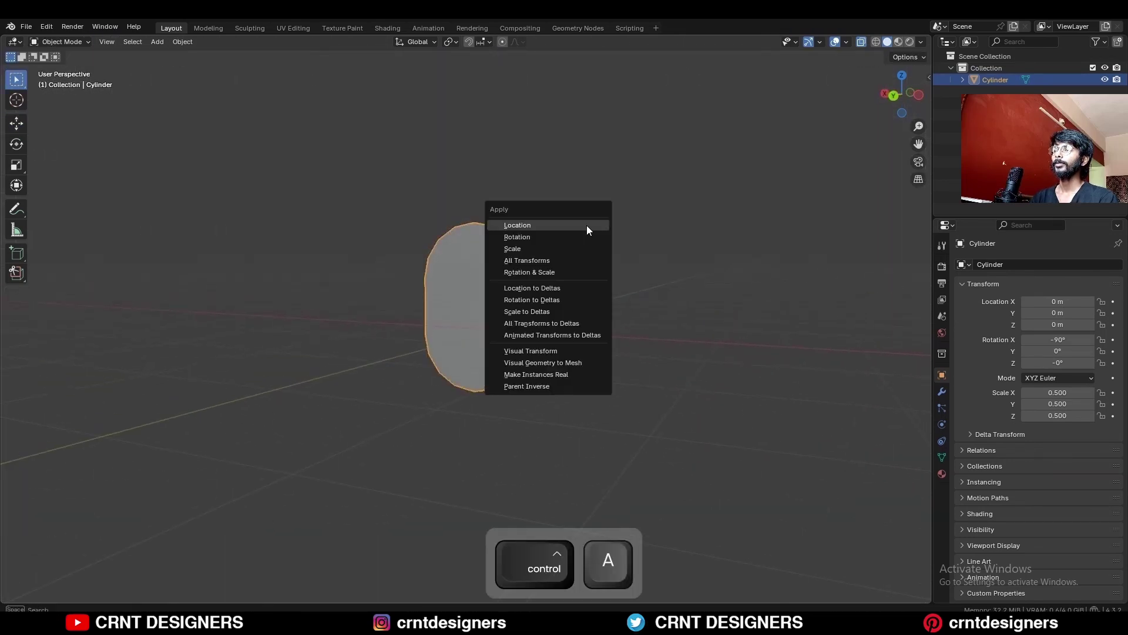
left_click(578, 241)
left_click(847, 42)
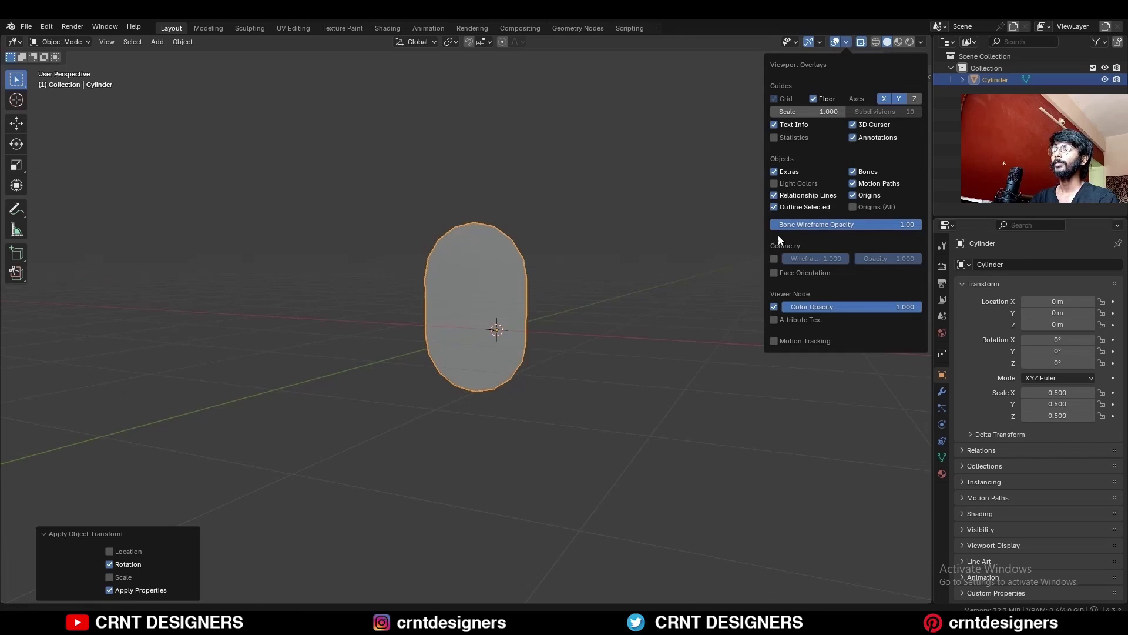
left_click(774, 258)
- Symmetrize the whole capsule profile along Z so the lower half mirrors the upper half
key("Tab")
key("a")
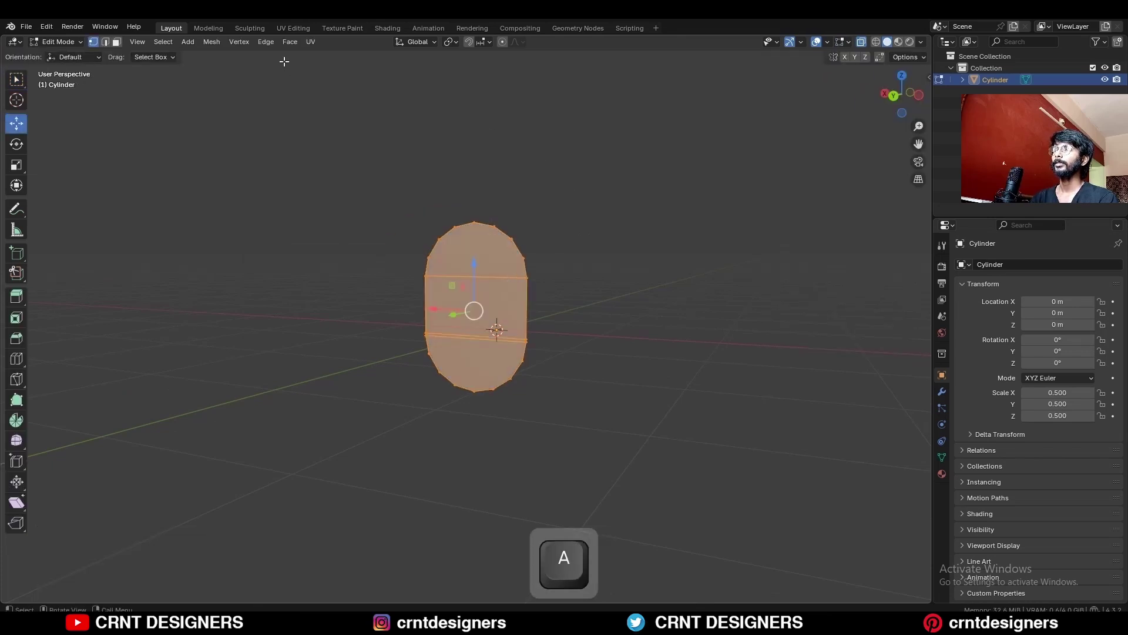
left_click(212, 42)
left_click(236, 217)
left_click(601, 275)
- Extrude the capsule profile about 0.5 m along Y towards the origin to give it depth
middle_click_drag(623, 236, 558, 253)
key("2")
key("a")
left_click(911, 98)
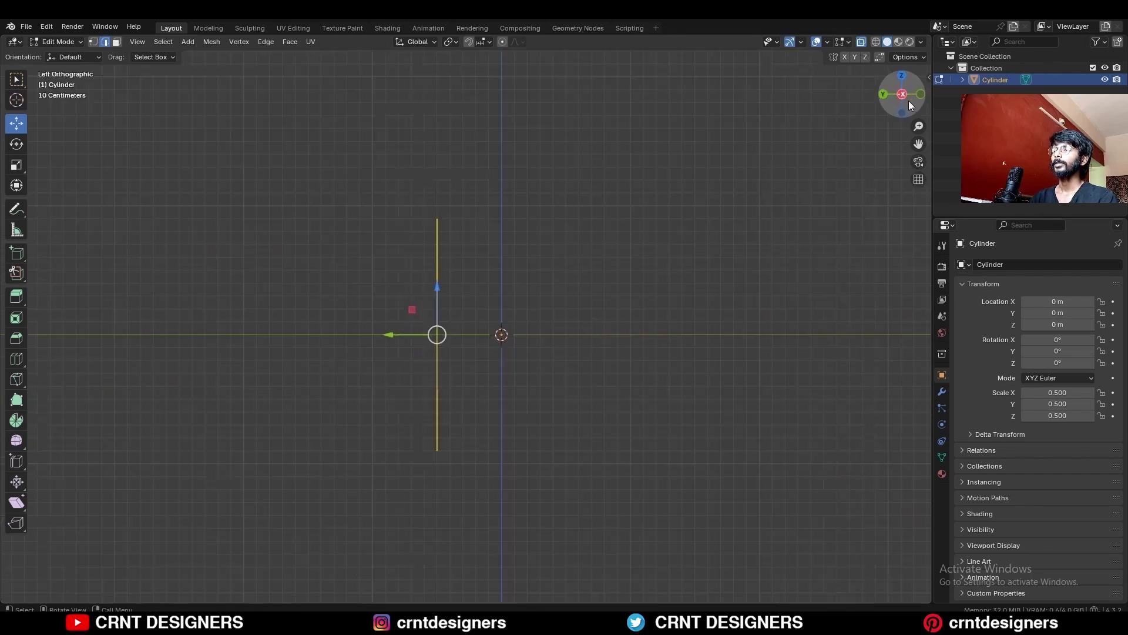
key("e")
left_click_drag(385, 334, 453, 335, "ctrl")
left_click(577, 224)
- Add a second 16-vertex cylinder at the world origin and scale it uniformly to 0.5
middle_click_drag(594, 227, 571, 236, "shift")
key("Tab")
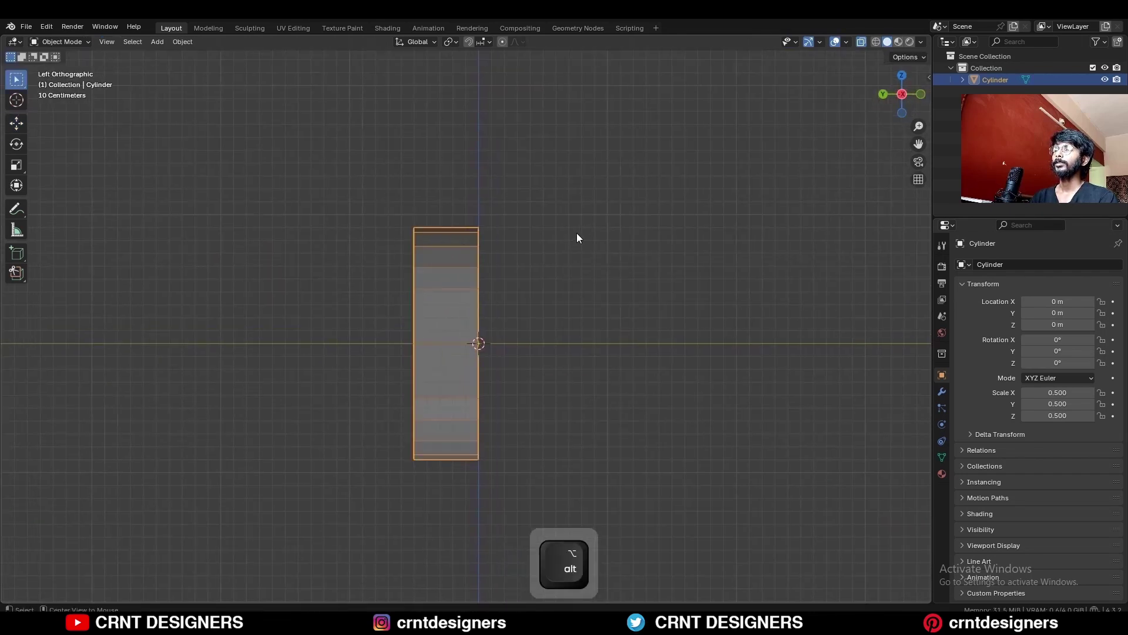
key("alt+a")
key("shift+a")
mouse_move(544, 174)
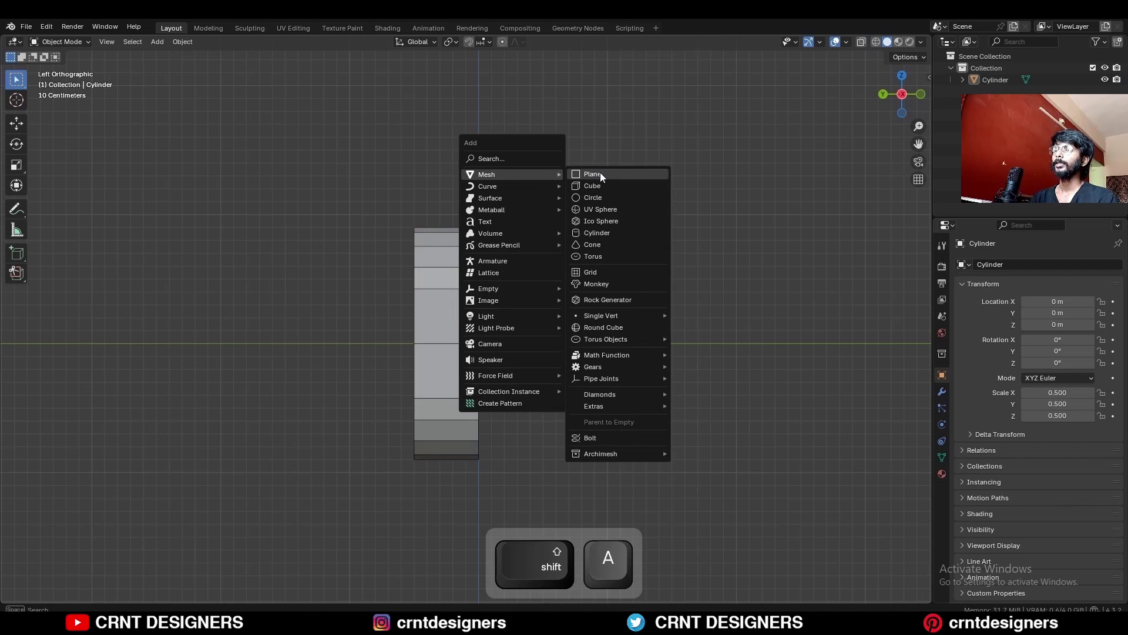
left_click(603, 234)
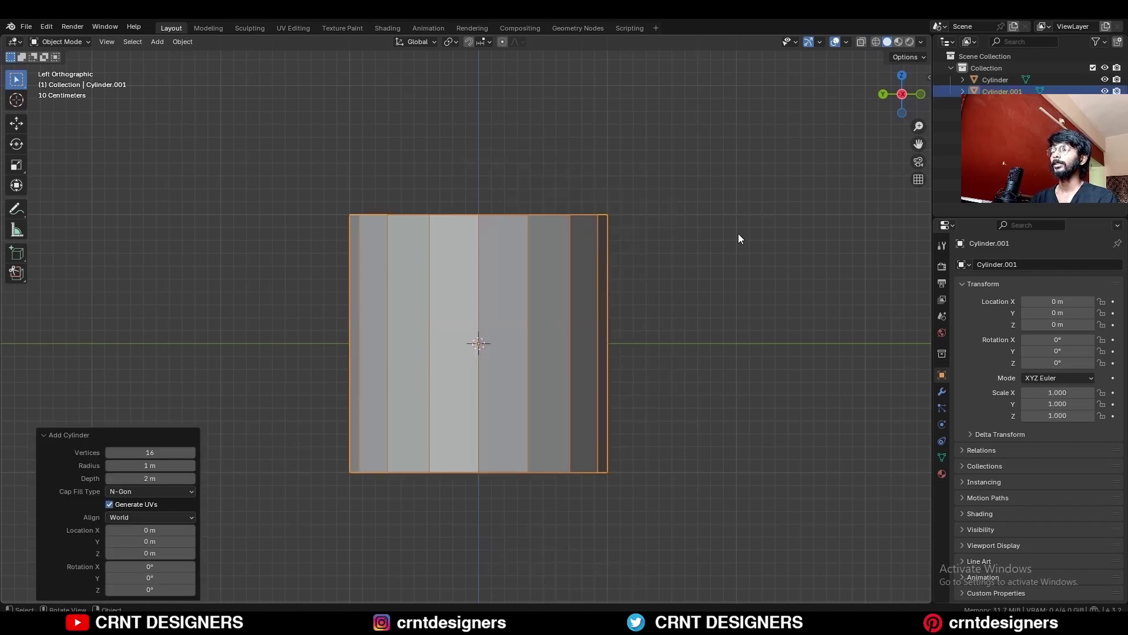
key("s")
left_click(592, 269, "ctrl")
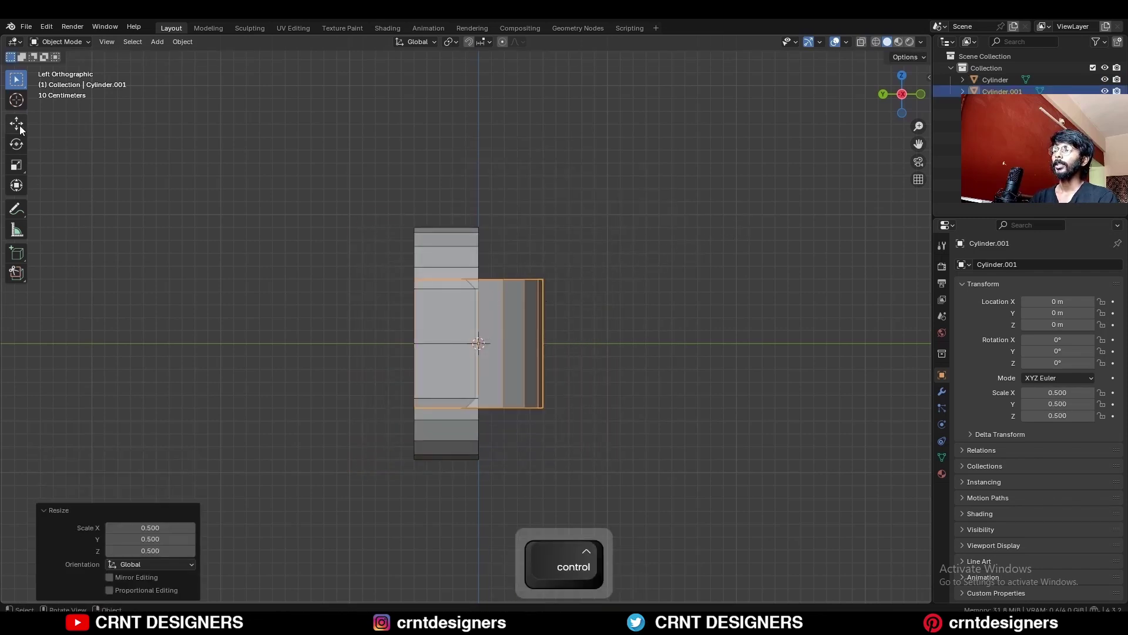
- Move the capsule block to 1 m on Y and lower the second cylinder to -1.4 m on Z
left_click(18, 125)
left_click(463, 313)
left_click_drag(433, 343, 371, 342, "ctrl")
left_click(504, 367)
middle_click_drag(492, 330, 494, 258, "shift")
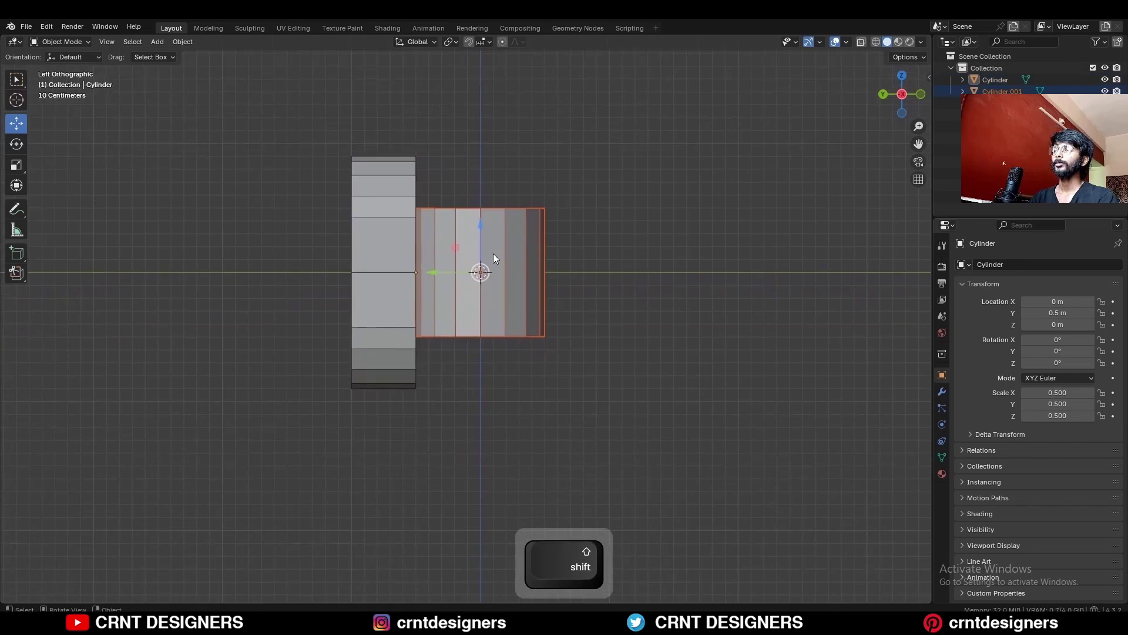
left_click_drag(480, 228, 481, 408, "ctrl")
left_click(380, 362)
left_click_drag(371, 272, 307, 272, "ctrl")
- Extrude the capsule block's end faces -1.5 m along Y so the block extends over the lower cylinder
middle_click_drag(412, 269, 355, 294)
key("Tab")
key("c")
left_click_drag(368, 187, 360, 330)
left_click(888, 107)
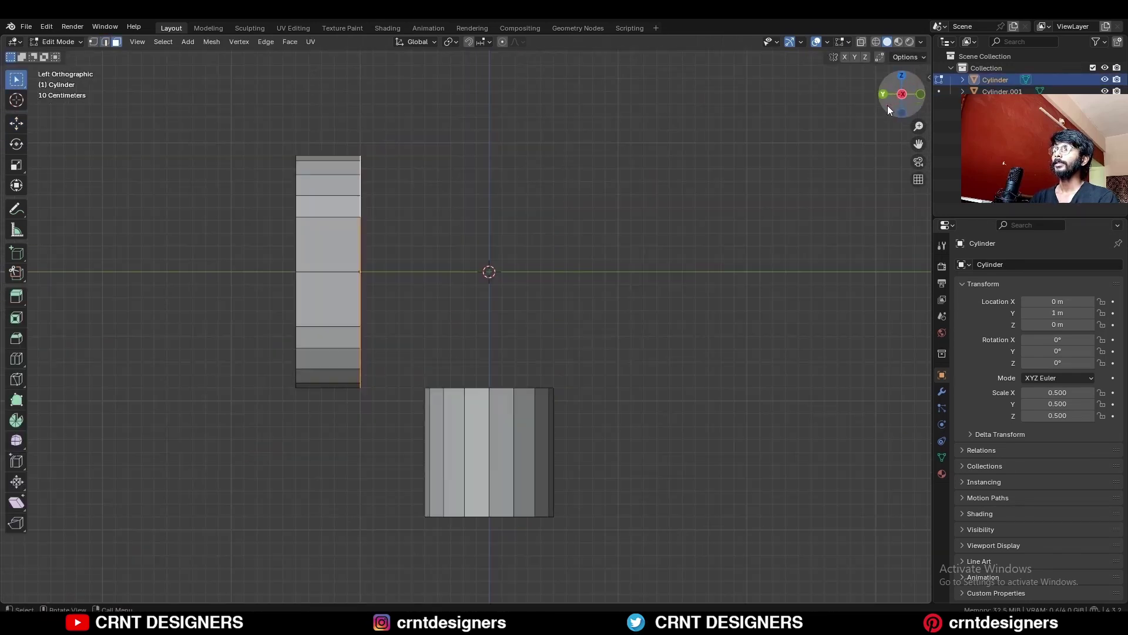
key("e")
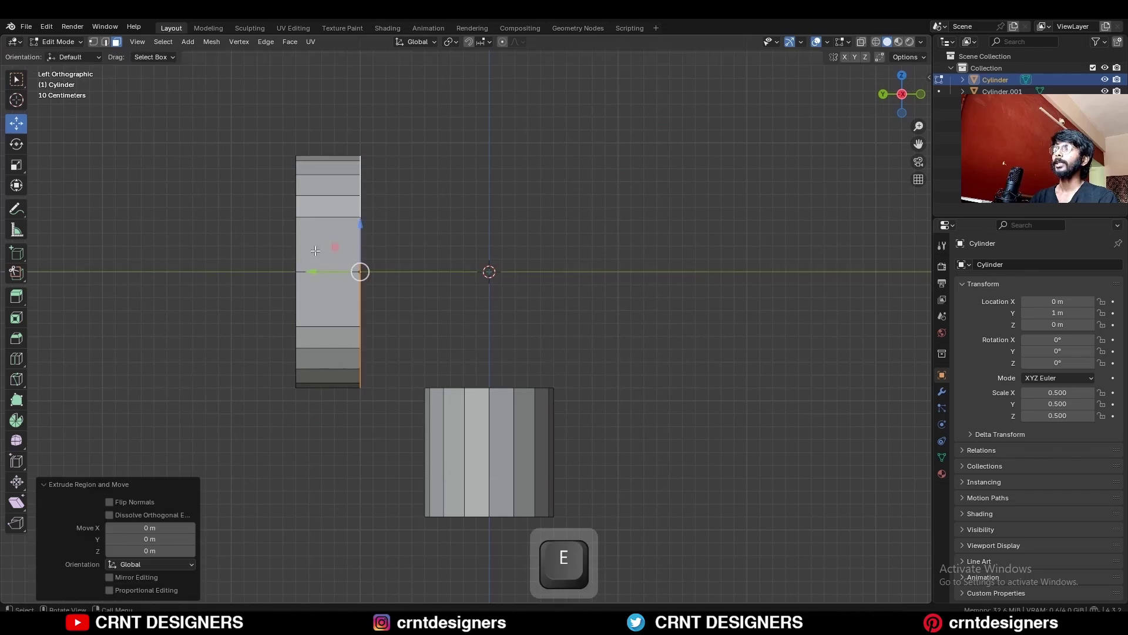
left_click(538, 287, "ctrl")
- Extrude the lower cylinder's top face about 0.574 m upward into the capsule body
middle_click_drag(538, 287, 464, 282)
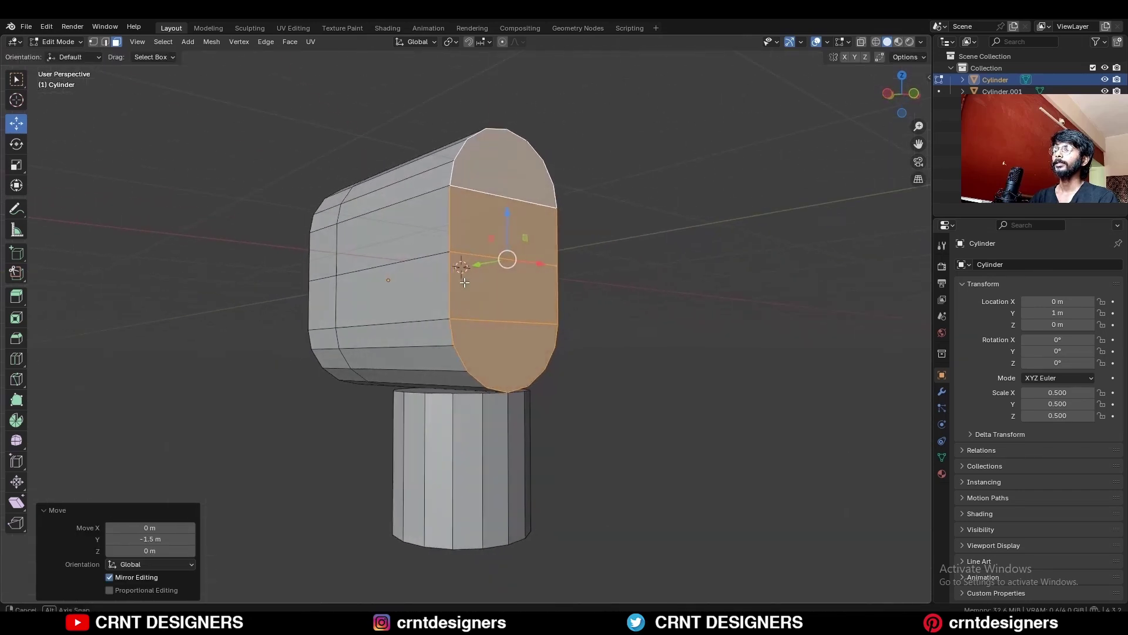
key("Tab")
left_click(448, 394)
key("Tab")
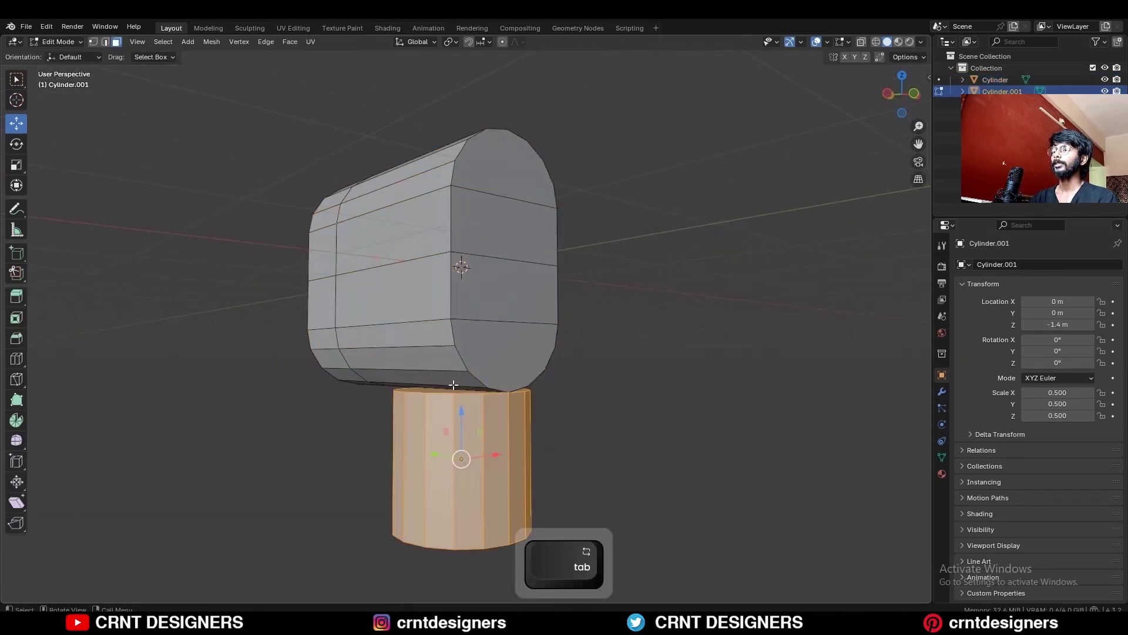
key("alt+a")
key("e")
left_click(470, 265)
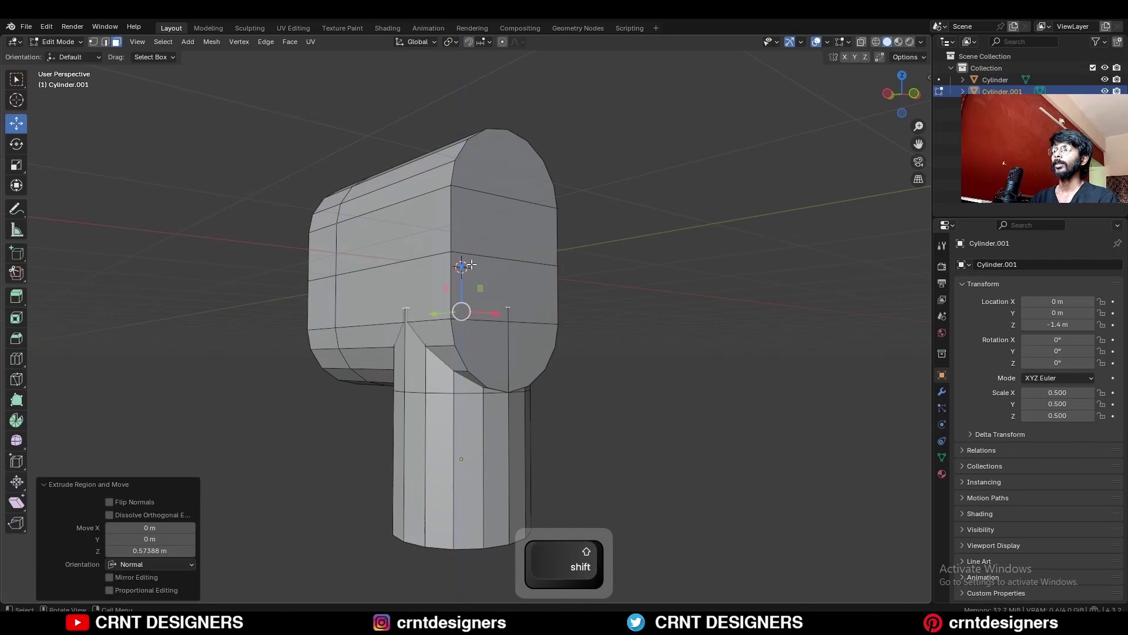
- Extrude the upper half-round face of the capsule body's end about 1.1 m along Y to form an overhang
key("Tab")
key("ctrl+KP_3")
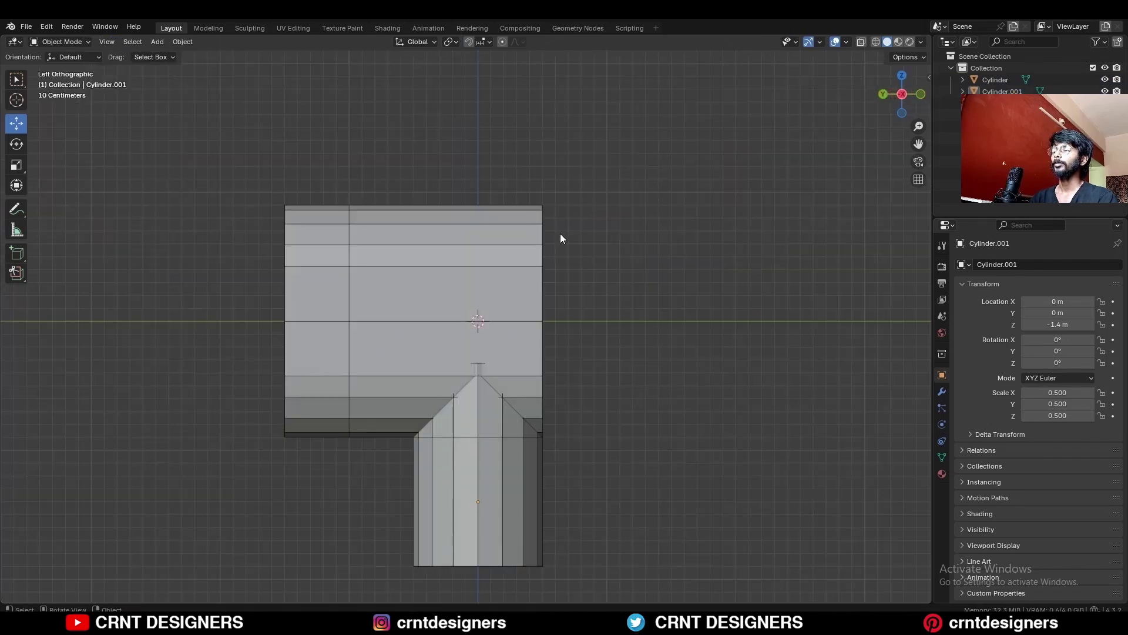
middle_click_drag(558, 239, 539, 277)
left_click(498, 259)
key("Tab")
key("3")
left_click(492, 257)
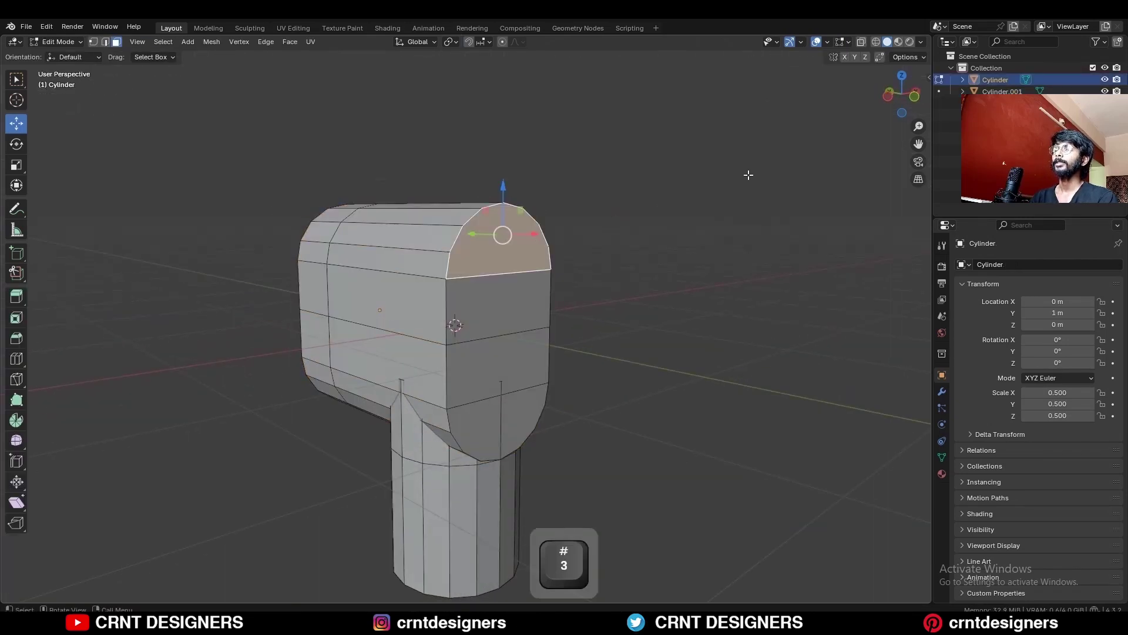
left_click(894, 102)
key("e")
key("y")
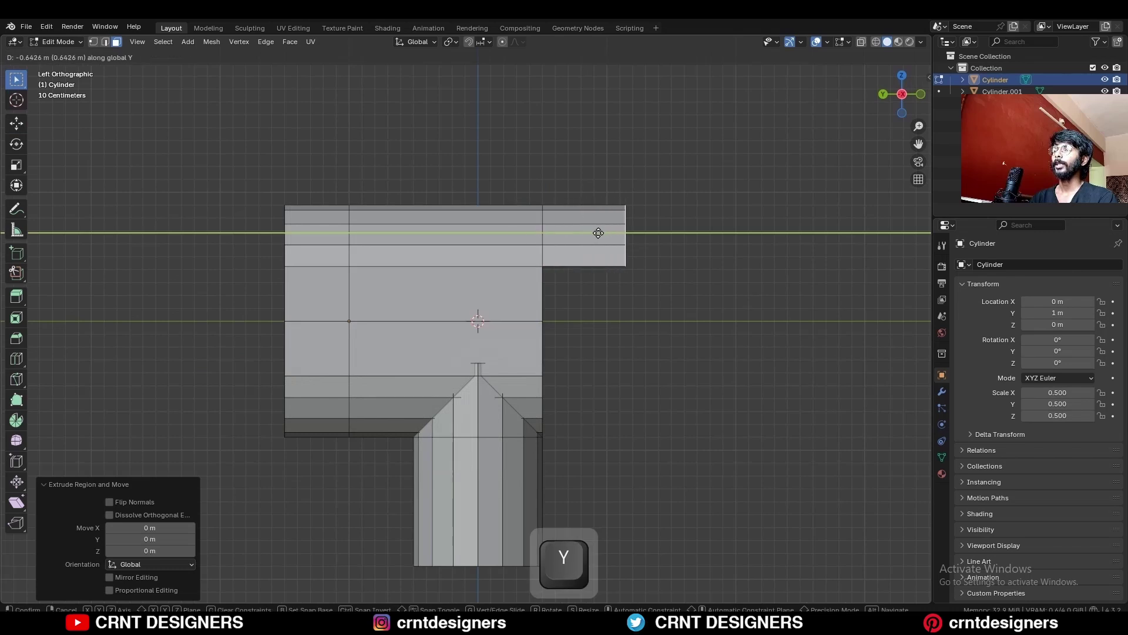
left_click(656, 233, "ctrl")
- Rotate both objects 90° about Z around the 3D cursor and apply their rotation
key("Tab")
key("period")
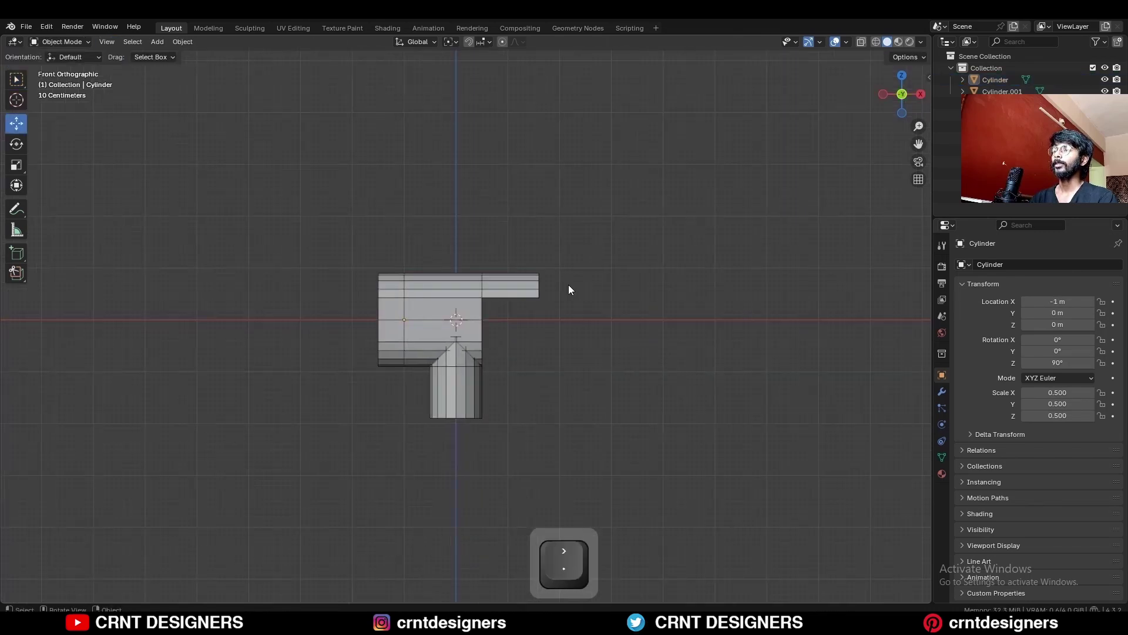
key("a")
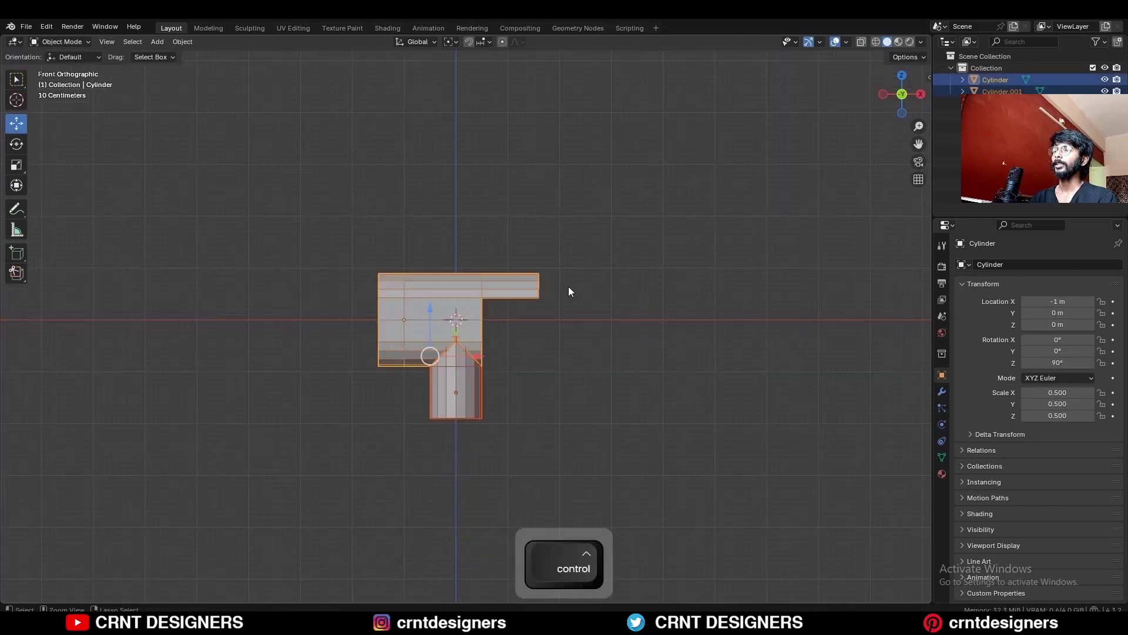
key("ctrl+a")
left_click(568, 287)
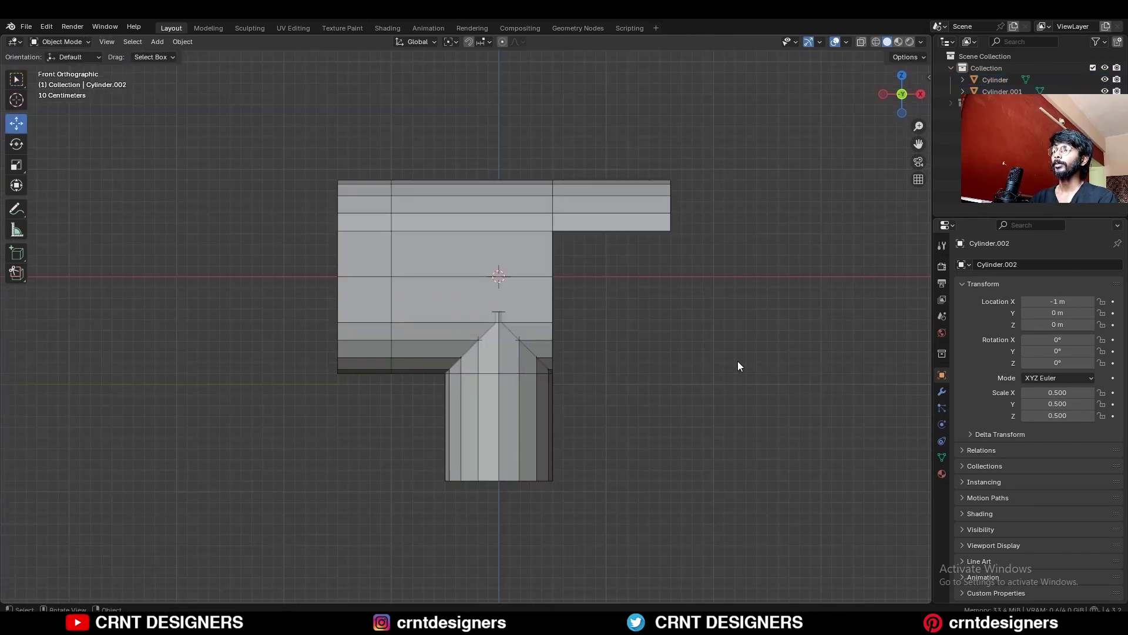
- Join the lower cylinder to the capsule body with a brush Boolean Union, using the cylinder as the cutter
key("n")
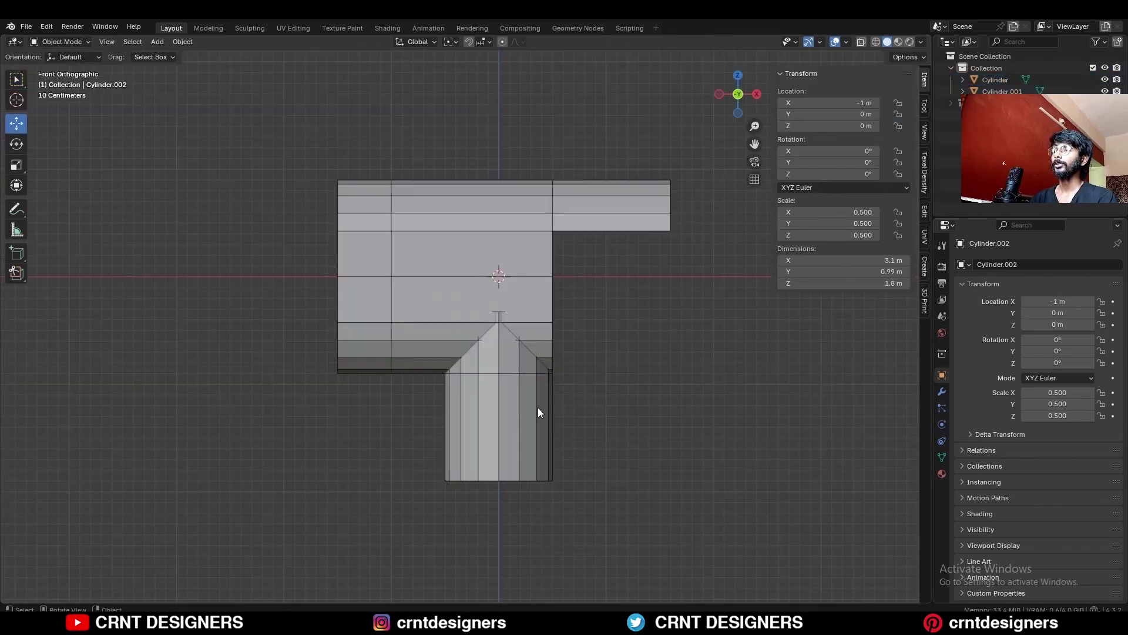
left_click(538, 408)
left_click(496, 232, "shift")
left_click(925, 211)
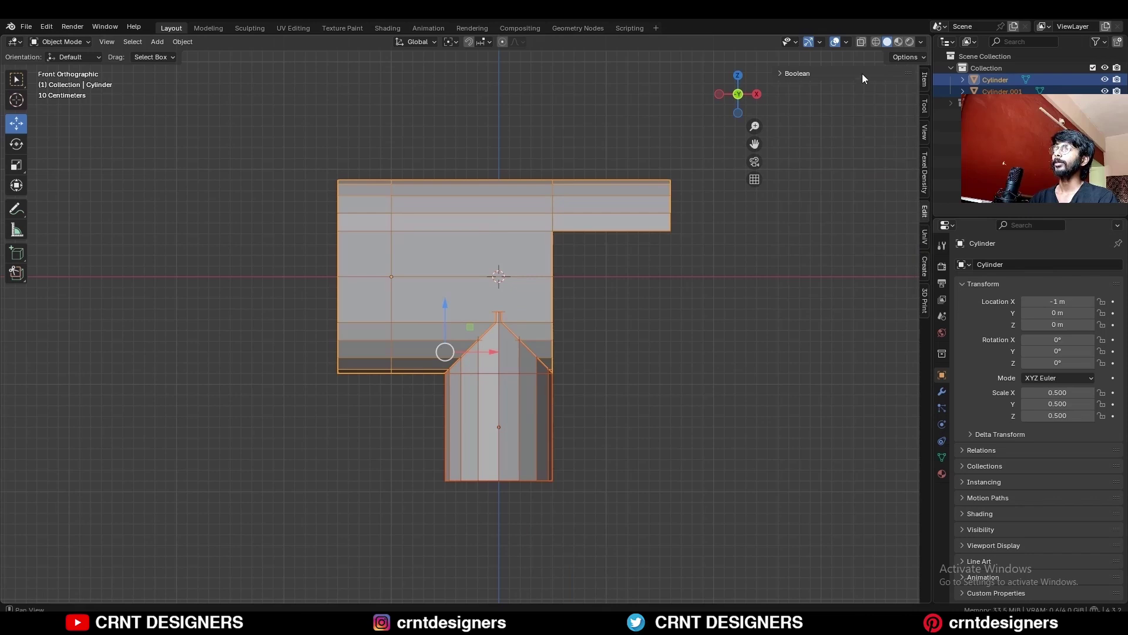
left_click(859, 175)
- Apply the body's Union boolean modifier and delete the leftover cutter cylinder
middle_click_drag(675, 271, 929, 358)
left_click(942, 391)
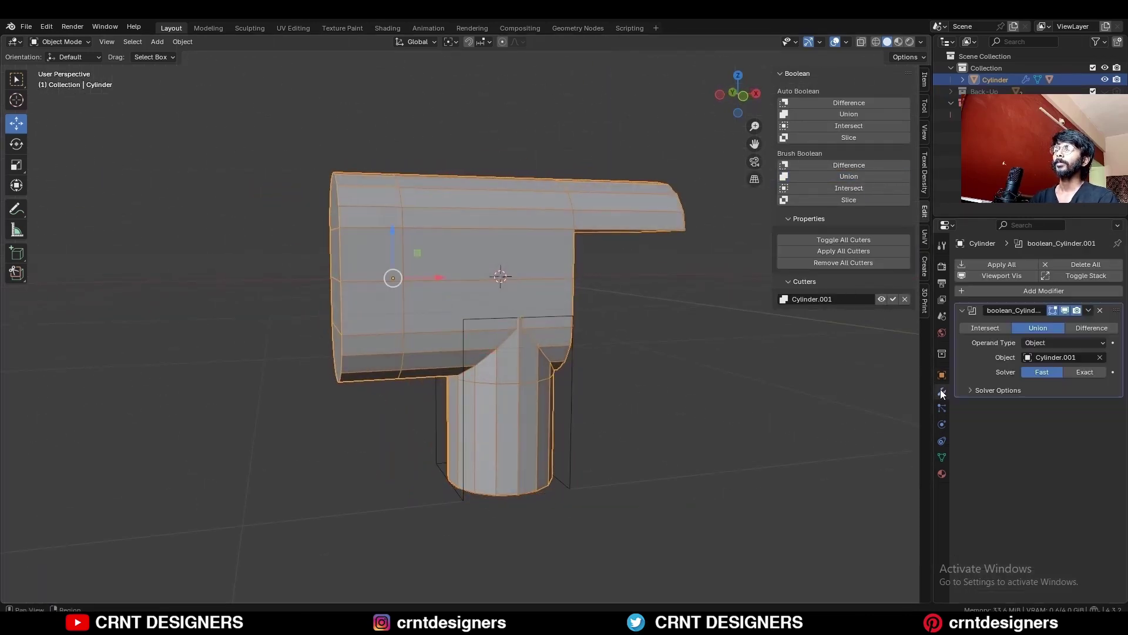
left_click(1088, 311)
left_click(1086, 324)
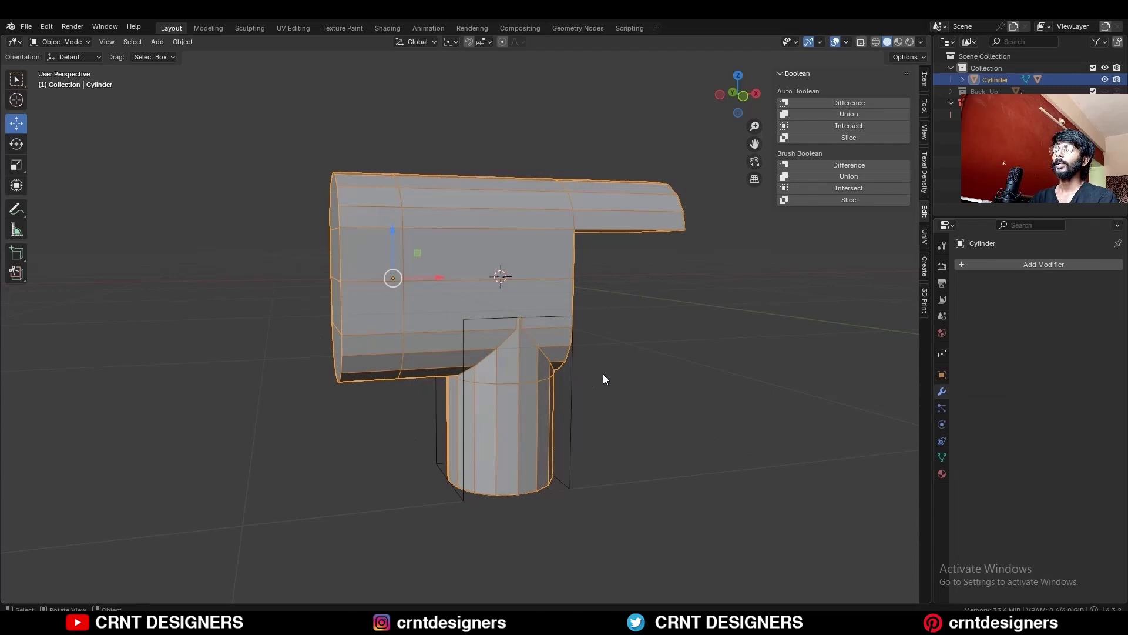
left_click(573, 387)
key("x")
left_click(569, 388)
- Dissolve the leftover edge loop segments around the cylindrical stem just below the capsule body
left_click(529, 393)
key("Tab")
middle_click_drag(522, 395, 595, 370)
scroll(470, 377, "up", 3)
key("2")
left_click(554, 363, "alt")
key("ctrl+x")
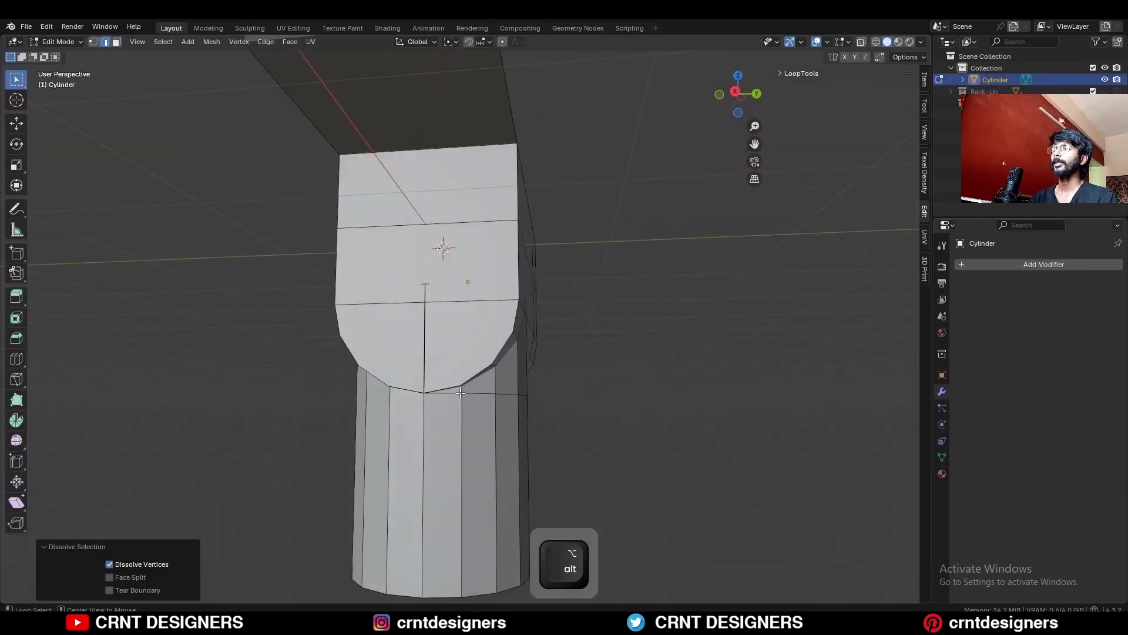
left_click(461, 393, "alt")
key("ctrl+x")
- Merge the closely spaced vertices at the peak of the stem's joint into one at their midpoint
scroll(474, 393, "down", 1)
scroll(595, 370, "up", 4)
key("1")
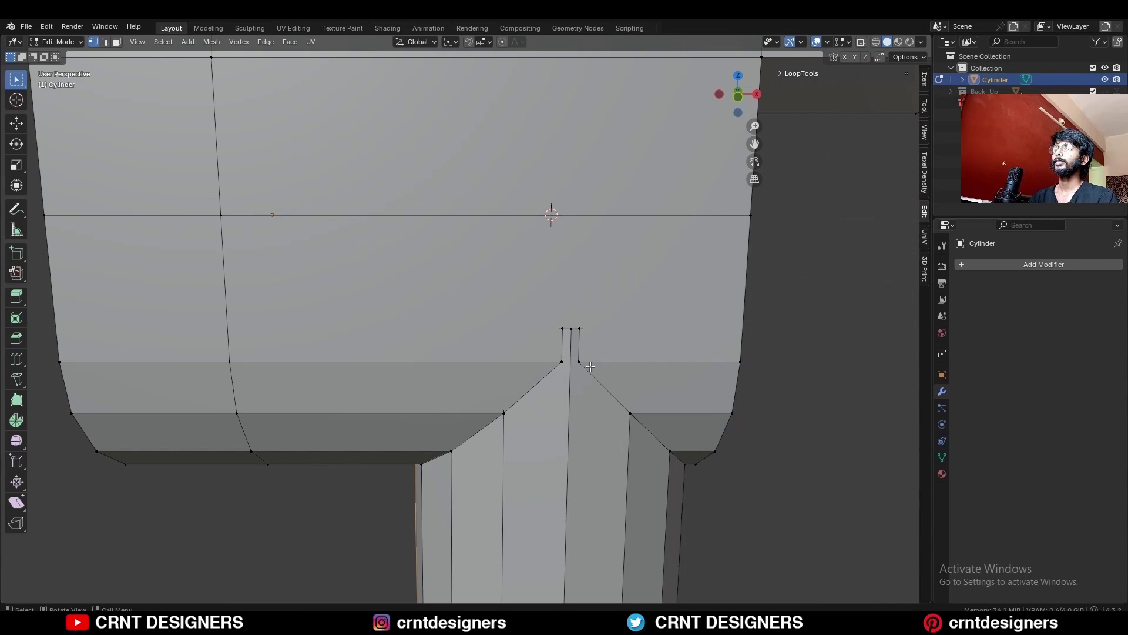
key("m")
left_click(589, 348)
key("2")
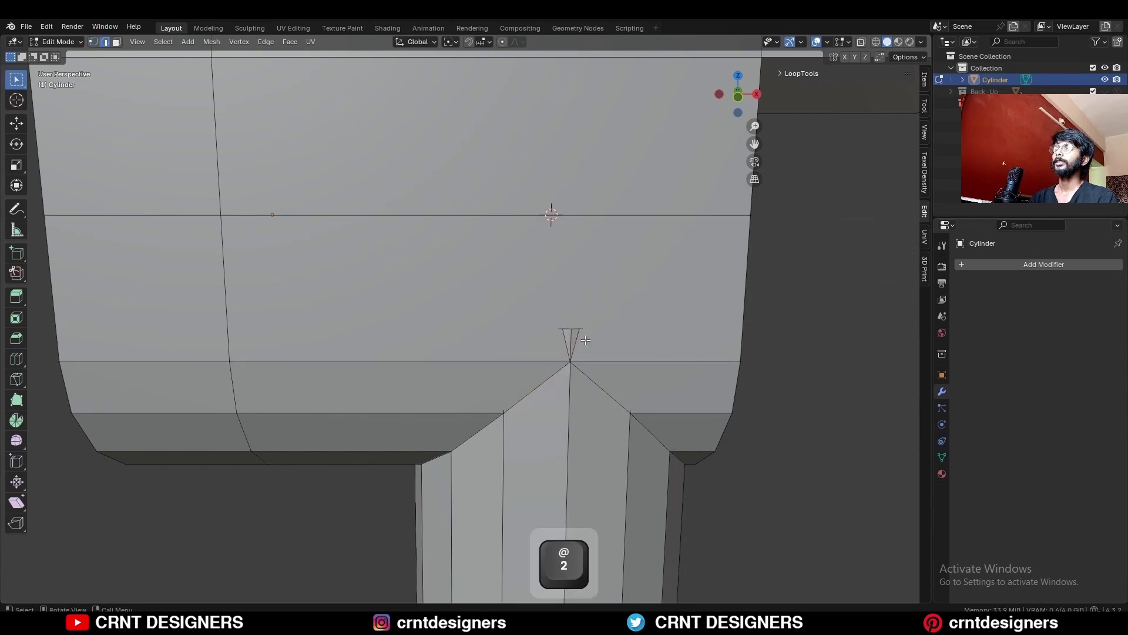
- Symmetrize the whole mesh from -Y to +Y
key("ctrl+z")
scroll(596, 334, "down", 3)
middle_click_drag(579, 335, 585, 161)
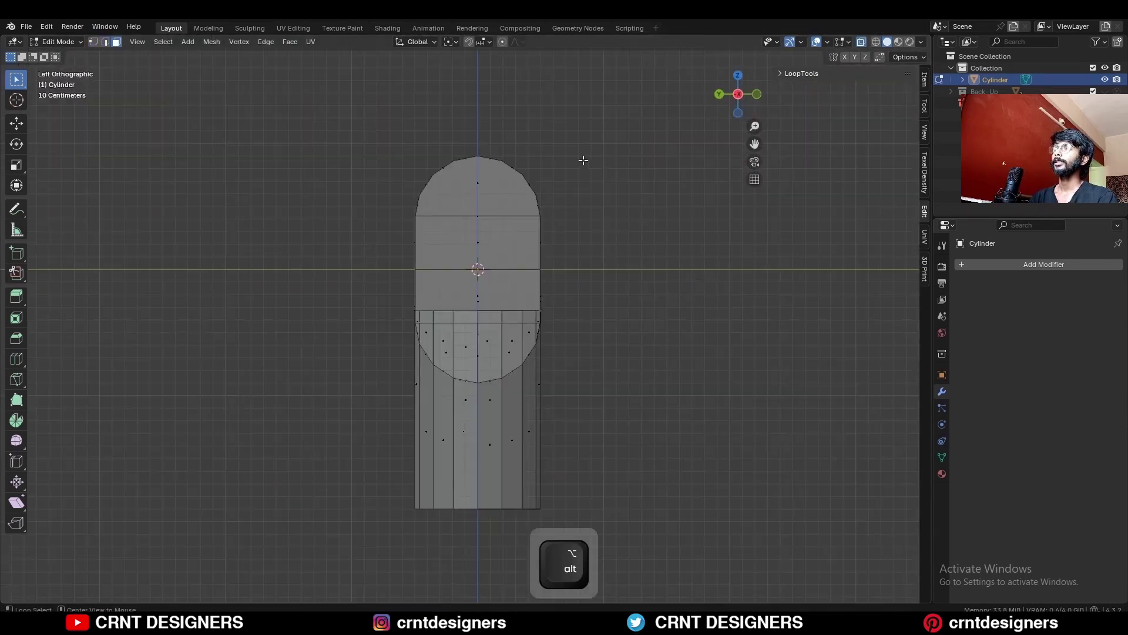
key("a")
left_click(206, 44)
left_click(215, 211)
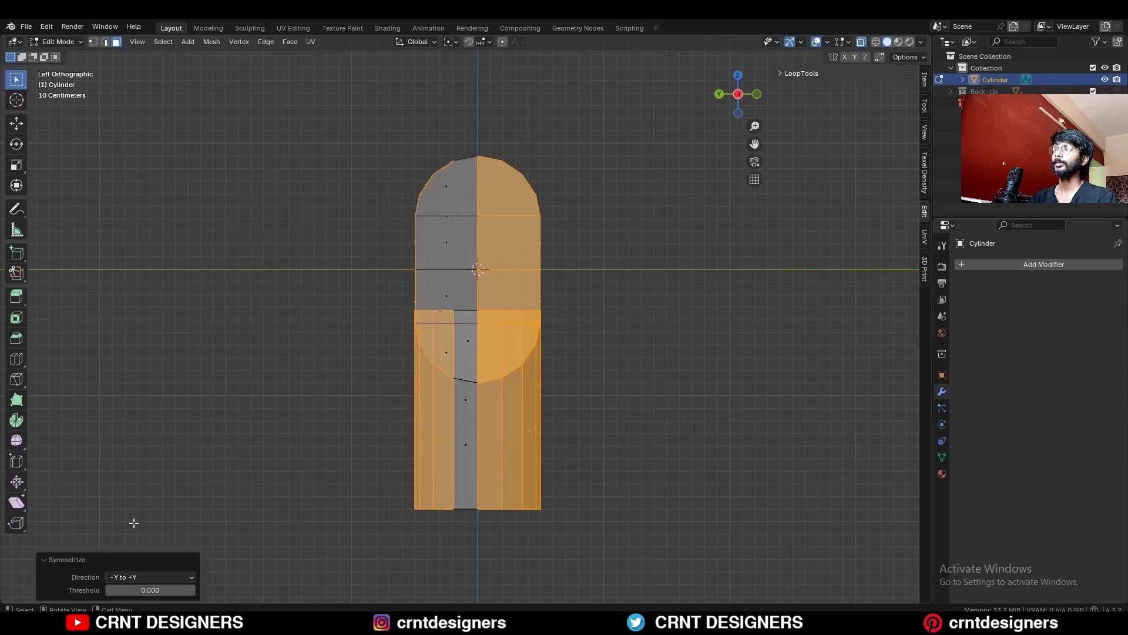
left_click(284, 284)
- Delete the faces of the mesh's +Y half, including those hidden behind the surface
key("alt+z")
left_click_drag(479, 114, 327, 495)
key("x")
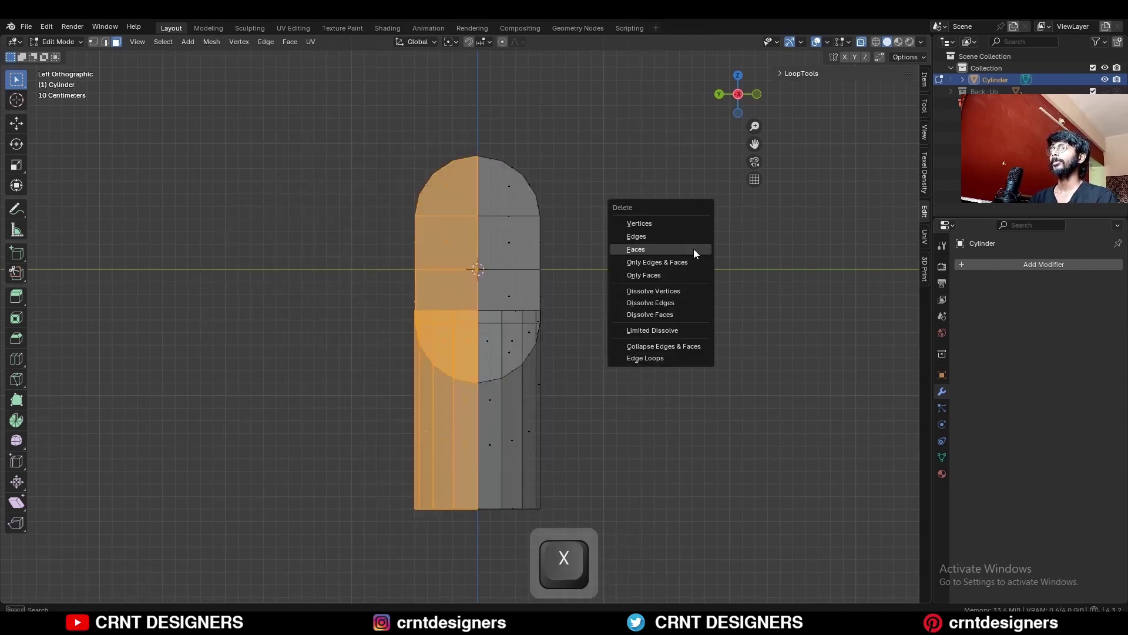
left_click(692, 247)
key("alt+z")
middle_click_drag(693, 252, 602, 296)
- Delete the flat cap face enclosed inside the body above the half stem
scroll(603, 296, "up", 4)
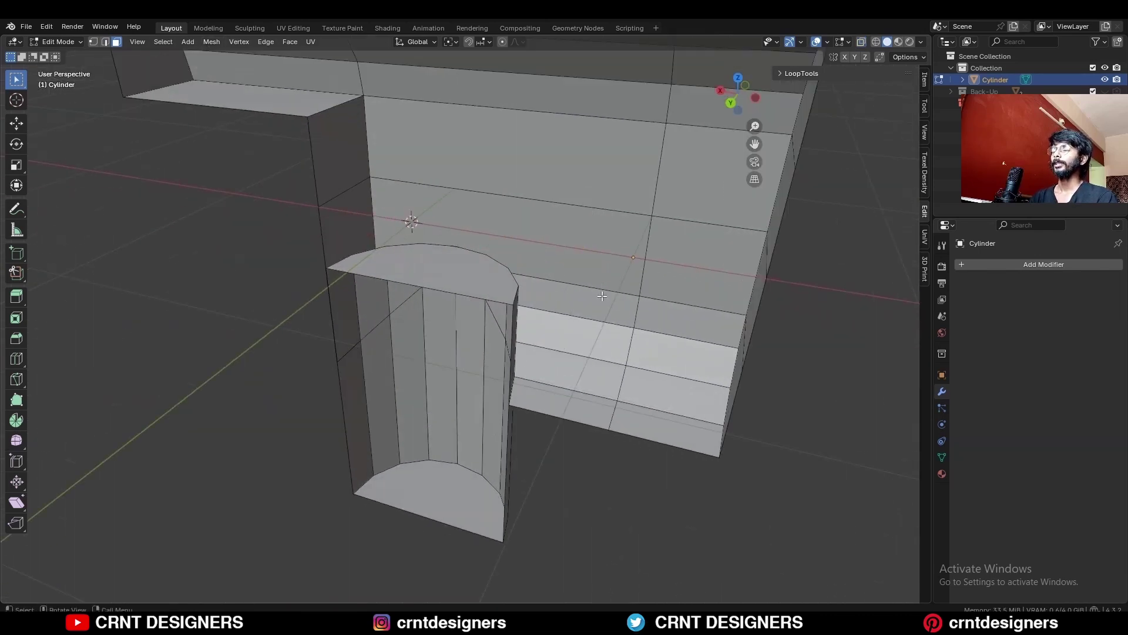
left_click(453, 278)
key("x")
left_click(459, 280)
- Merge the two outermost stem ring vertices on the -X side into the joint vertices directly below them, using At Last
left_click(517, 412, "shift")
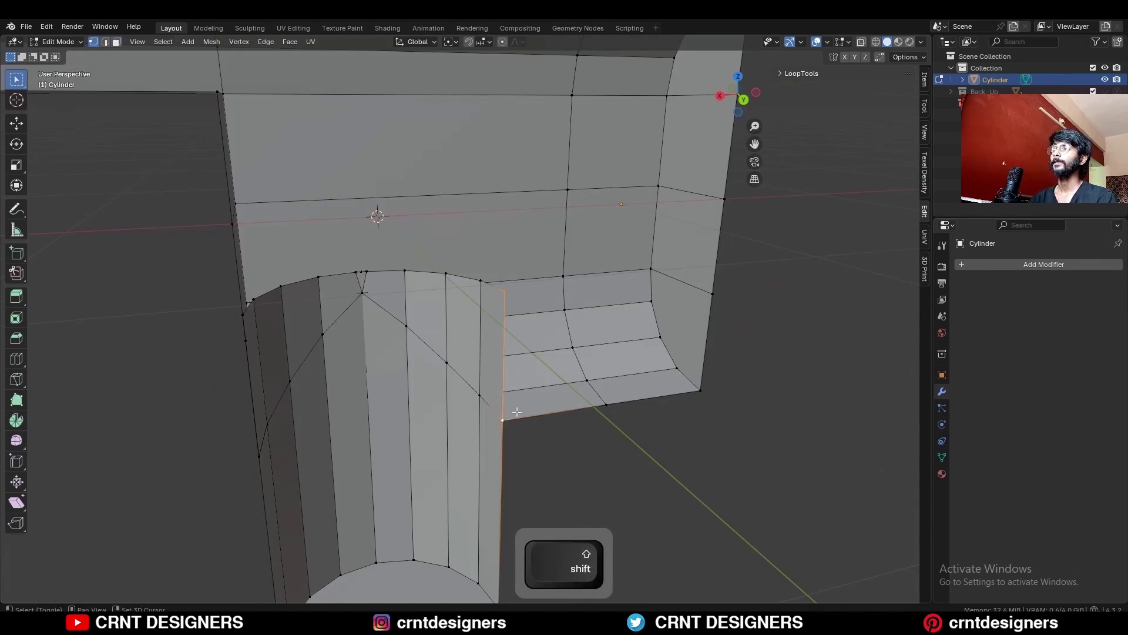
key("m")
left_click(513, 448)
left_click(479, 284)
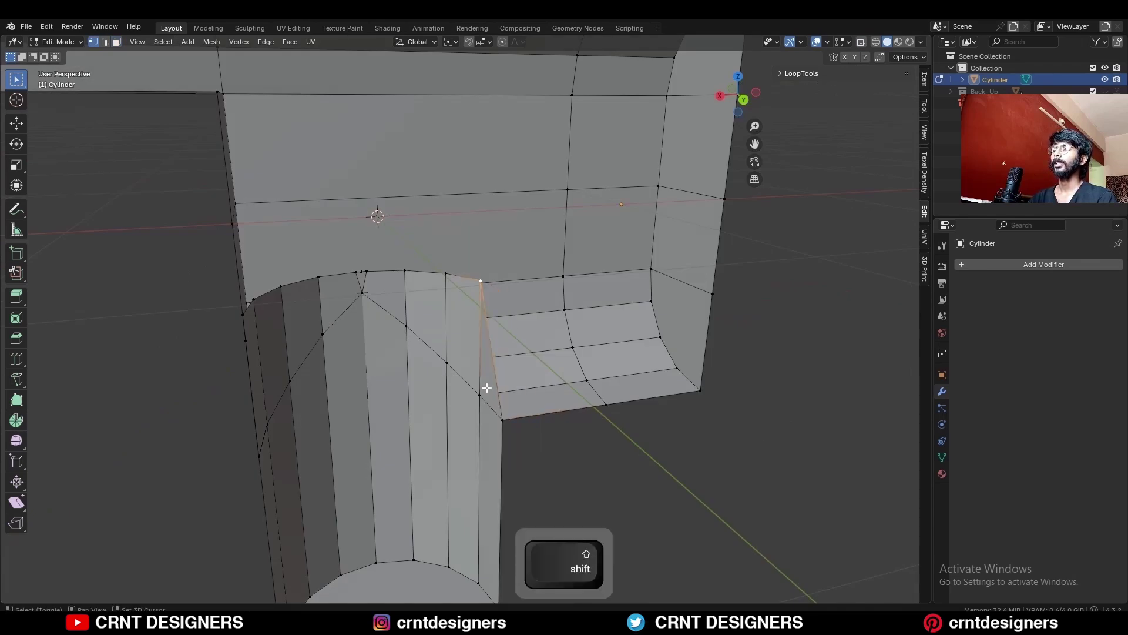
left_click(485, 389, "shift")
key("m")
left_click(489, 384)
- Merge the next two -X side ring vertices, nearer the joint's peak, into the joint vertices below them, using At Last
left_click(451, 281)
left_click(447, 360, "shift")
key("m")
left_click(449, 357)
left_click(407, 273)
left_click(405, 323, "shift")
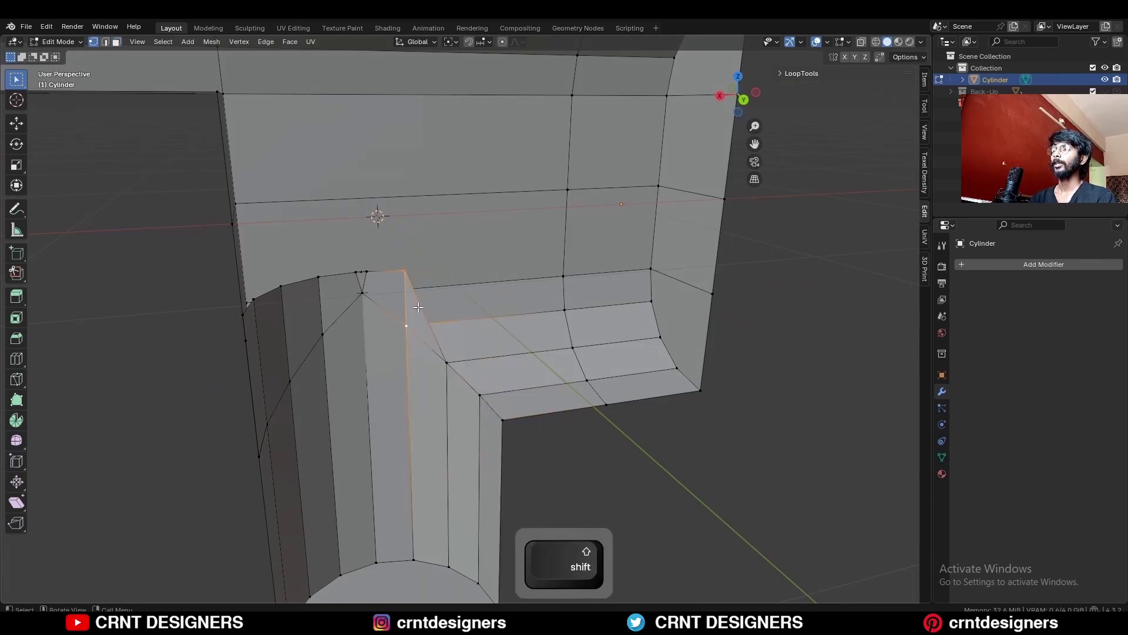
key("m")
left_click(414, 306)
- Merge the stem ring vertices just past the peak on the +X side into their matching joint vertices, using At Last
scroll(401, 292, "up", 3)
left_click(379, 248)
middle_click_drag(428, 297, 433, 349)
key("m")
left_click(404, 268)
key("m")
left_click(425, 376)
left_click(354, 320)
left_click(368, 425, "shift")
key("m")
left_click(369, 425)
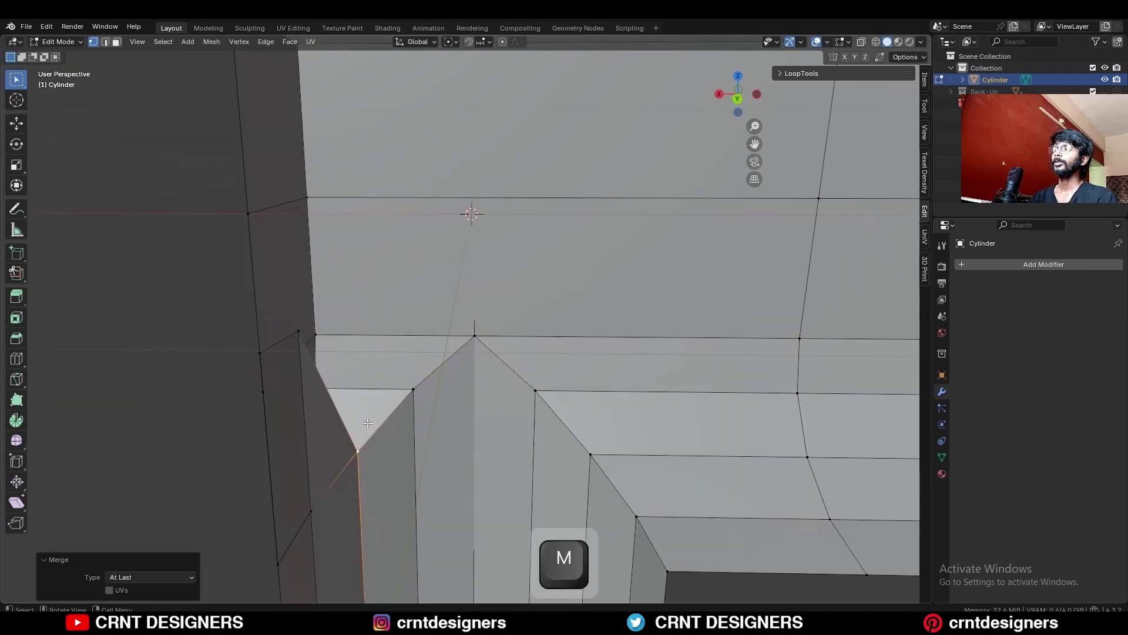
- Merge the remaining ring vertices at the stem's +X end into the joint vertices below them, using At Last
middle_click_drag(481, 289, 415, 300)
left_click(422, 288)
key("m")
left_click(440, 396)
left_click(365, 295)
left_click(379, 461, "shift")
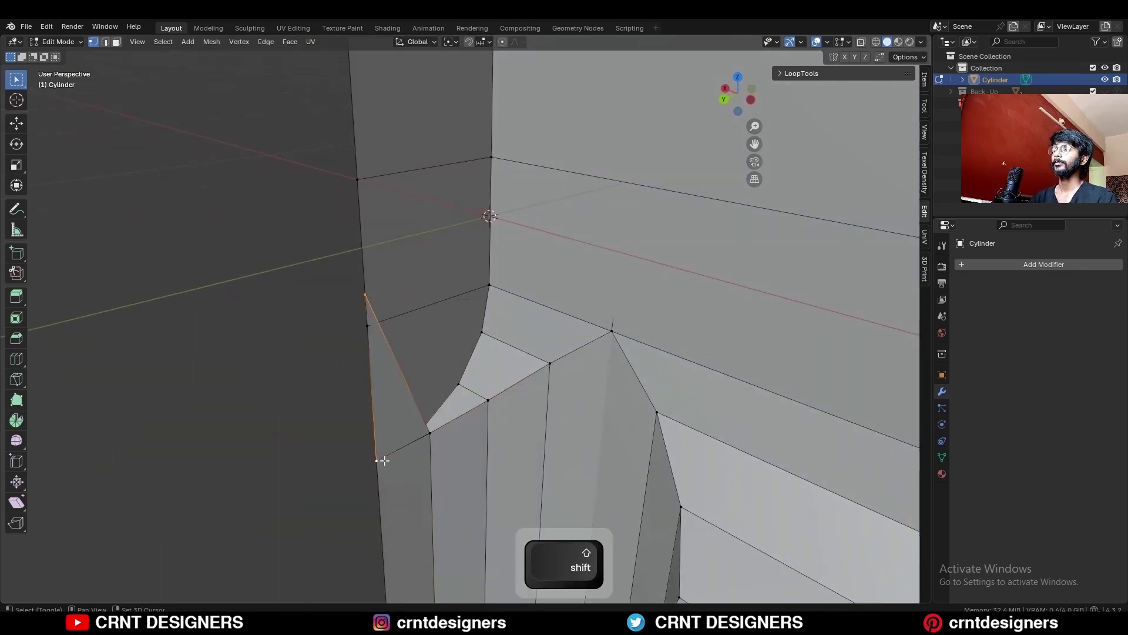
key("m")
left_click(409, 419)
- Merge the stray vertex above the joint's peak into the peak vertex, using At Last
middle_click_drag(408, 418, 690, 360)
scroll(690, 360, "up", 4)
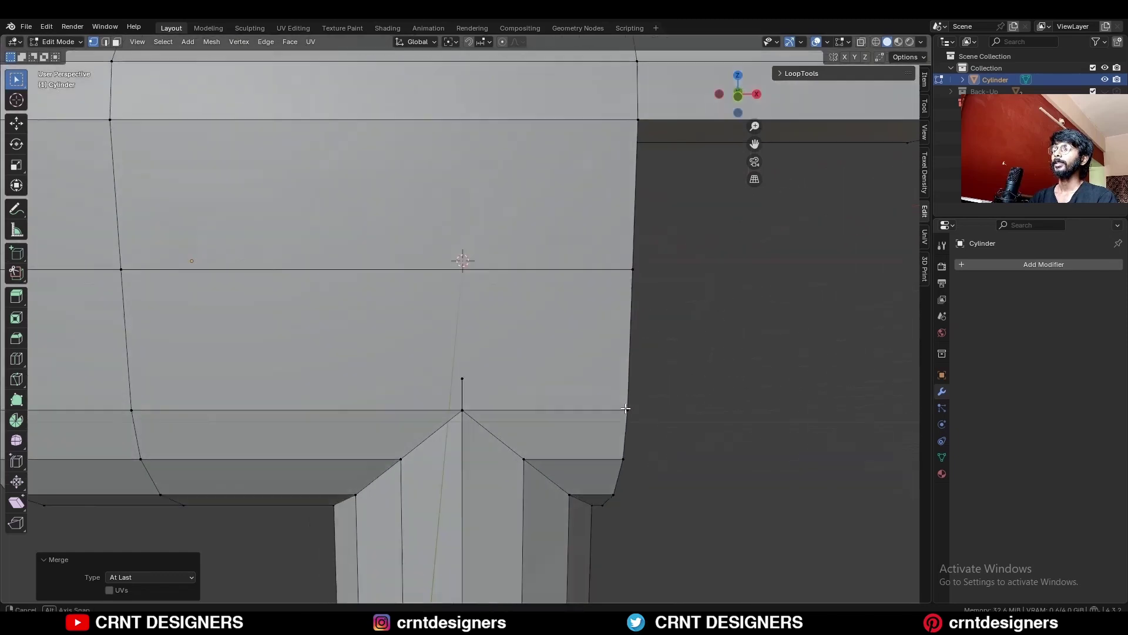
left_click(482, 425, "shift")
key("m")
left_click(523, 390)
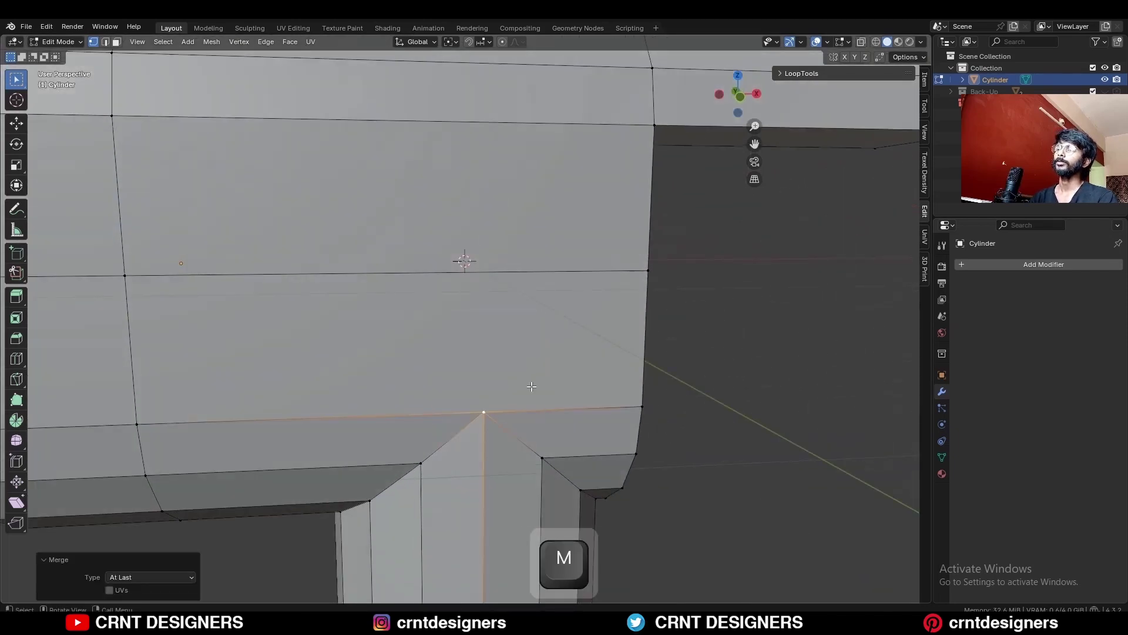
- Merge all vertices of the mesh by distance and clear the selection
middle_click_drag(579, 395, 496, 352)
key("a")
key("m")
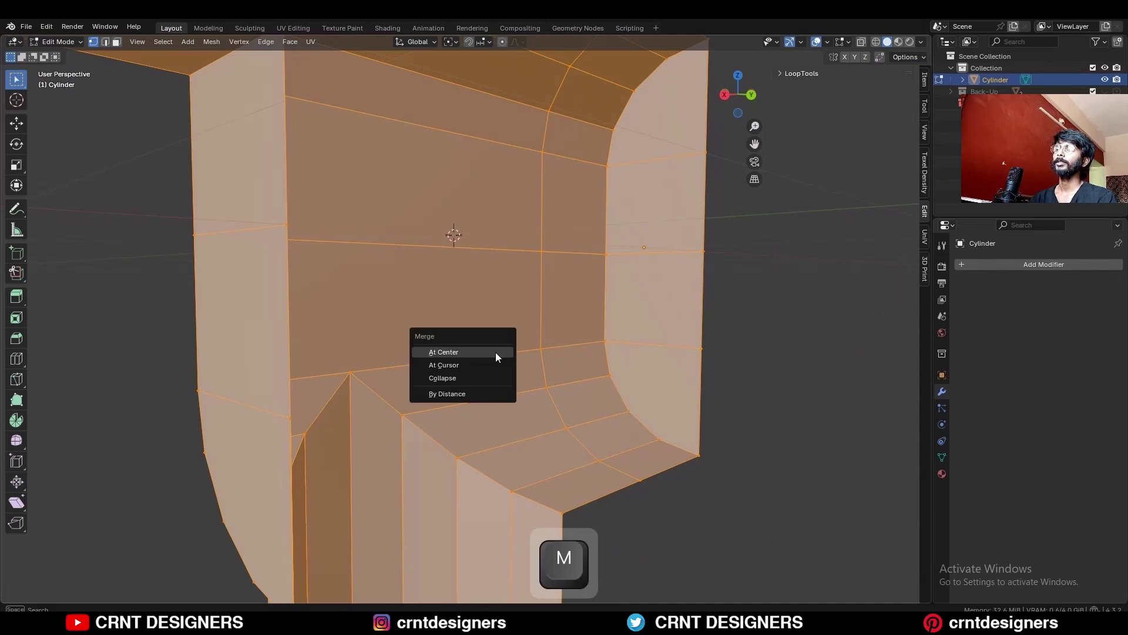
left_click(493, 392)
key("alt+a")
- Knife vertical cuts in front view from the stem's +X side joint vertices up to the overhang's lower edge
middle_click_drag(710, 408, 607, 275)
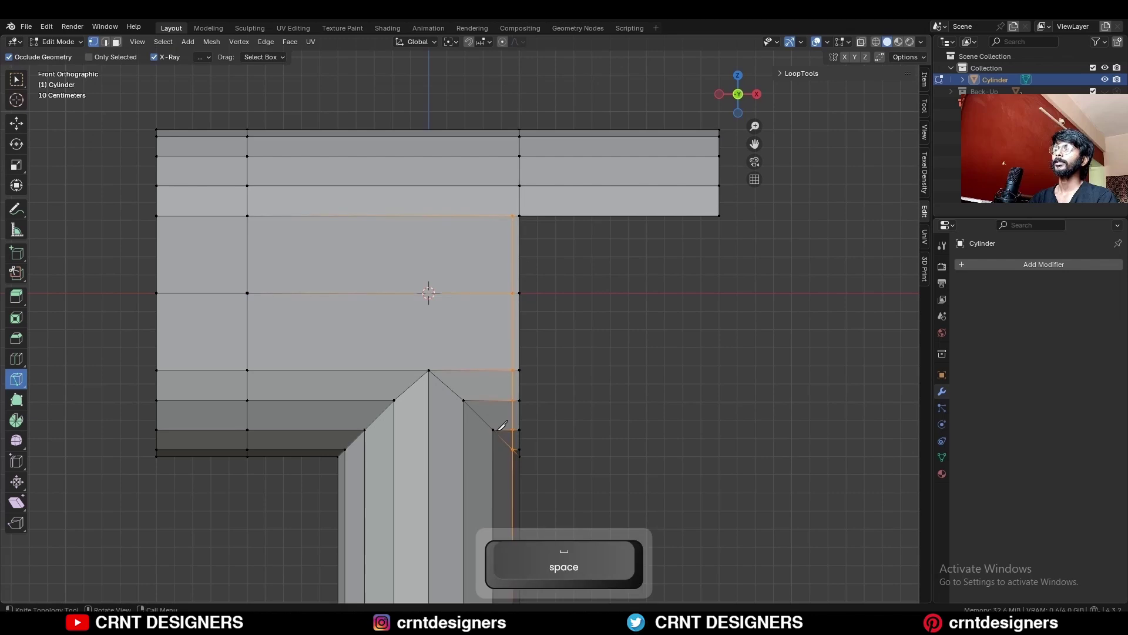
key("z")
left_click(492, 216)
key("space")
key("z")
left_click(463, 216)
key("space")
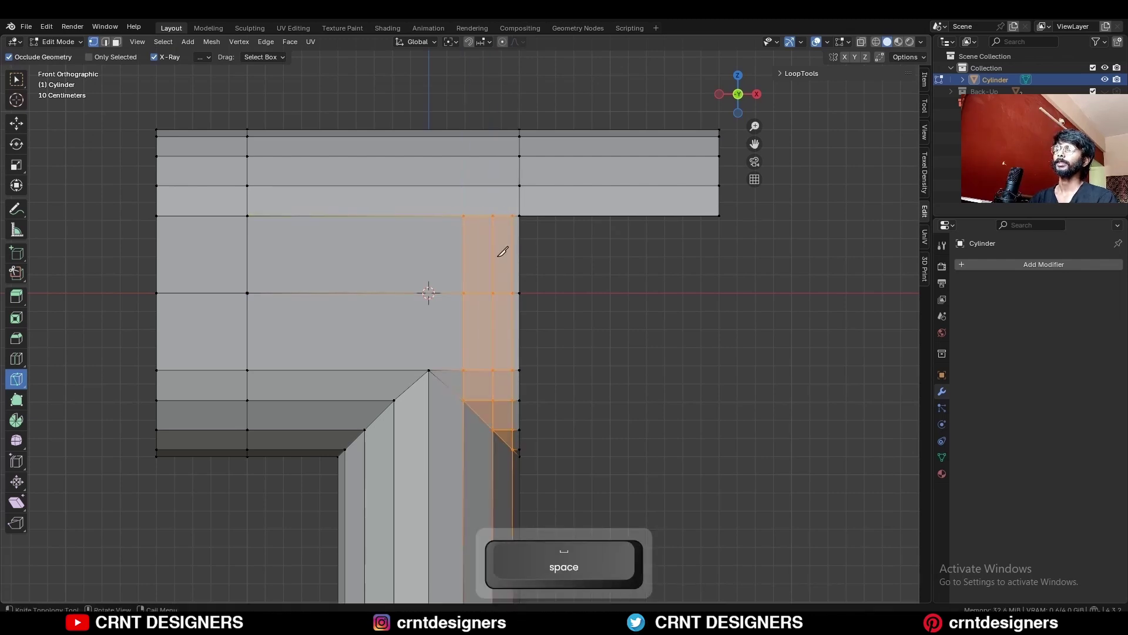
- Knife a vertical cut on the body's end face, from the stem's joint vertex up to the overhang's underside
middle_click_drag(499, 255, 424, 258, "alt")
left_click(424, 449)
key("z")
left_click(424, 216)
key("space")
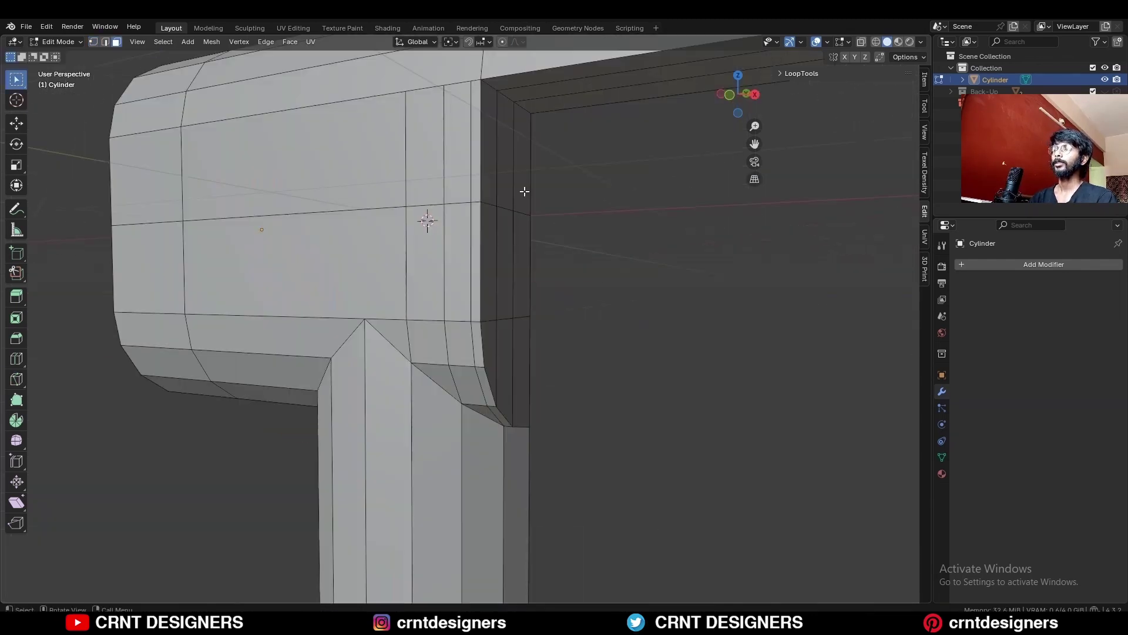
- Delete the cut faces at the body's +X corner between the stem joint and the overhang, including the end face
left_click_drag(542, 152, 436, 371)
middle_click_drag(501, 407, 579, 367)
key("x")
left_click(569, 332)
- Extrude the stem's open upper edges toward the overhang and move them up about 1.0147 m along Z
key("2")
middle_click_drag(539, 416, 453, 421)
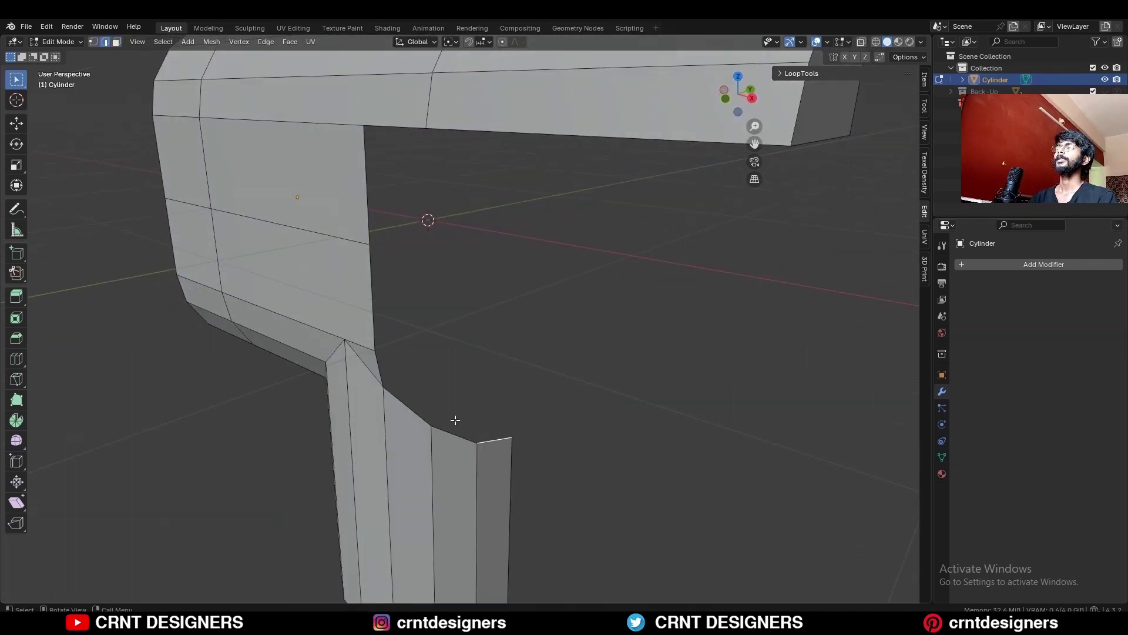
left_click(450, 414, "alt")
key("e")
left_click_drag(439, 196, 442, 115)
- Flatten the extruded edges by scaling them to 0 on Z, and snap them up to the overhang's lower edge
middle_click_drag(611, 112, 651, 97)
left_click(733, 98)
scroll(688, 278, "up", 4)
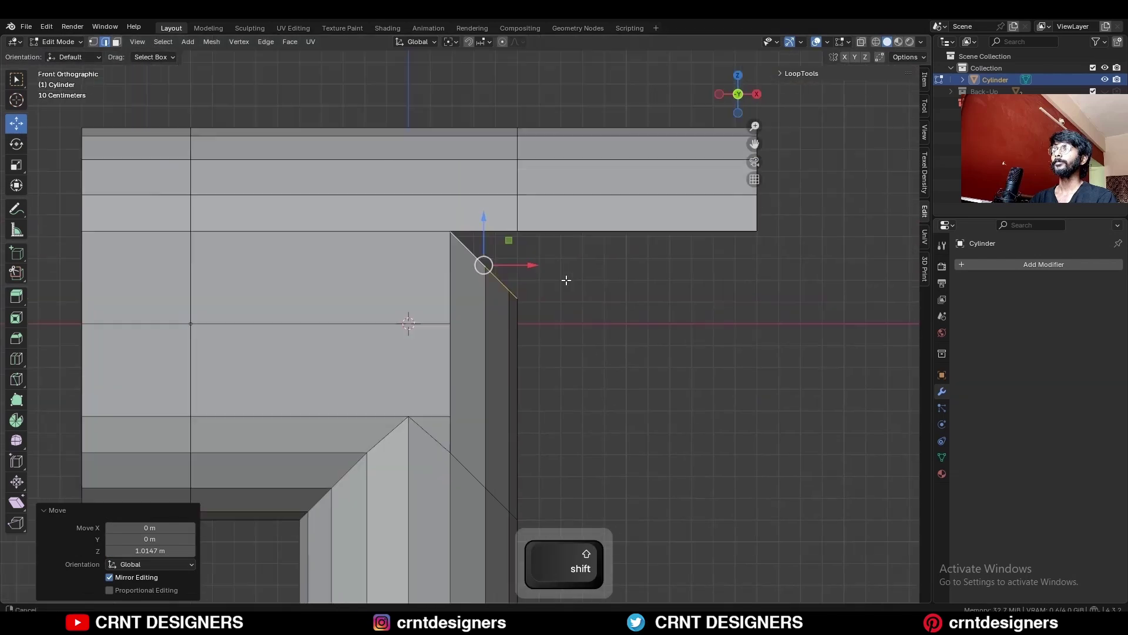
key("s")
key("z")
key("0")
key("Return")
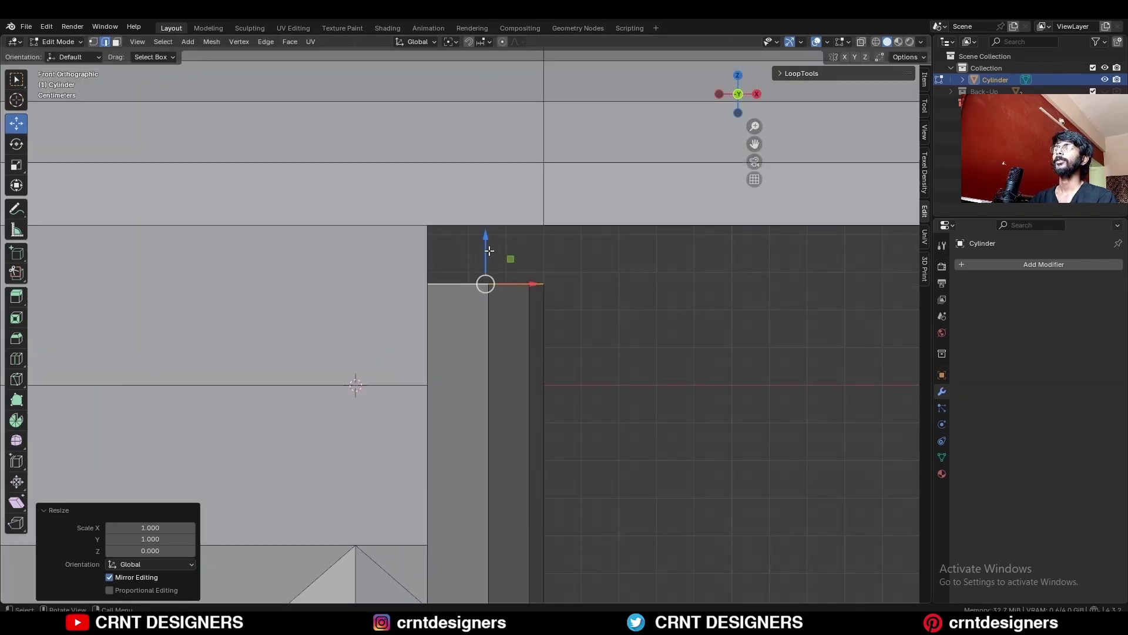
left_click_drag(489, 251, 488, 191, "ctrl")
- Knife a vertical cut from the joint's peak vertex up to the overhang's lower edge
scroll(511, 254, "down", 5)
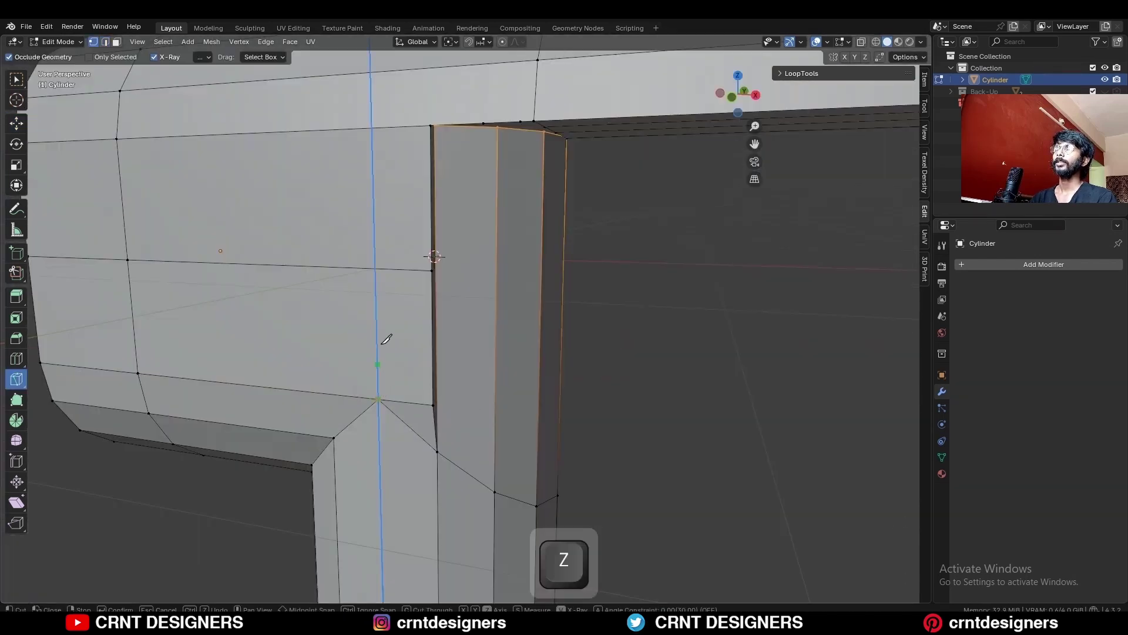
key("space")
key("c")
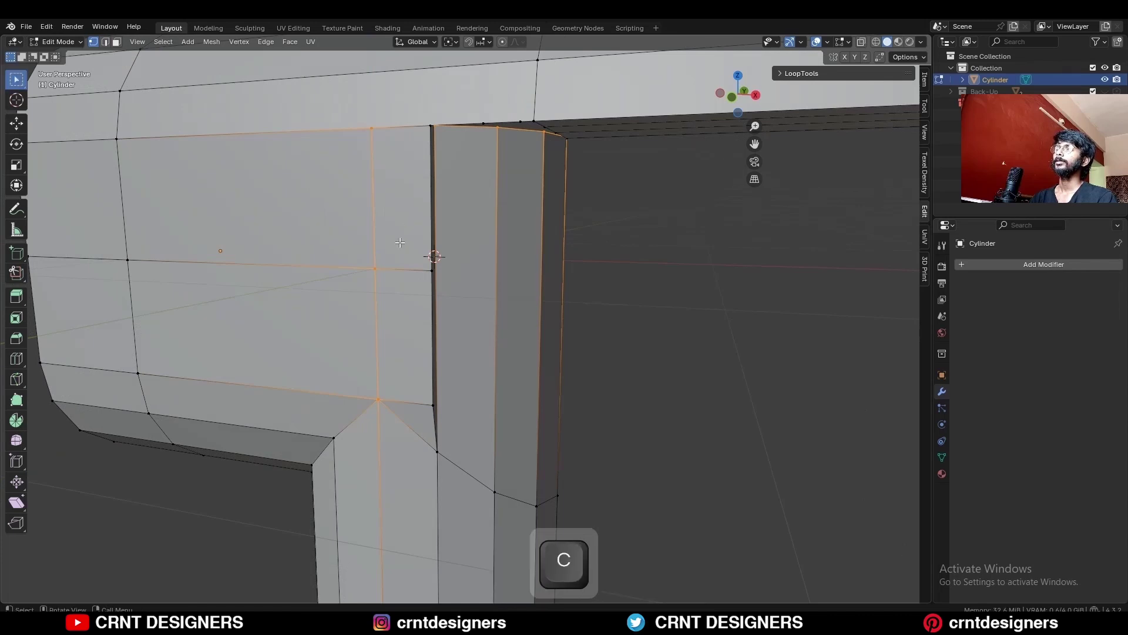
- Delete the three narrow faces between the peak's vertical cut and the stem's extruded panels
key("3")
left_click(404, 234)
left_click(422, 420, "shift")
left_click(409, 375, "shift")
key("x")
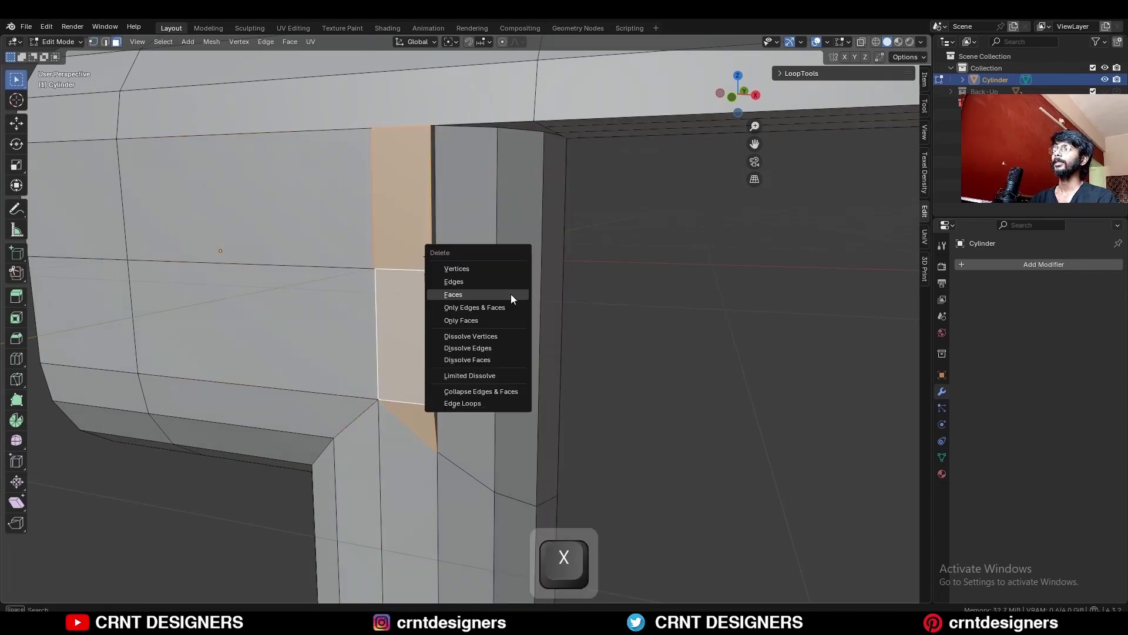
left_click(510, 294)
- Dissolve the horizontal edge loop across the middle of the capsule body
key("2")
left_click(425, 436)
key("ctrl+z")
scroll(450, 289, "down", 5)
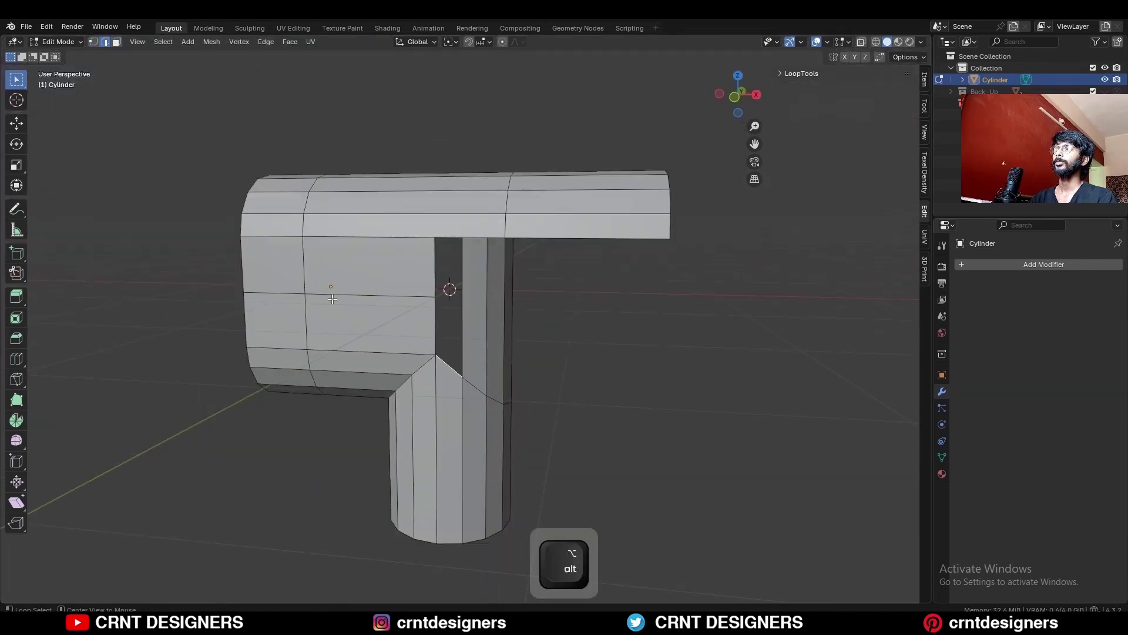
middle_click_drag(449, 290, 428, 364)
key("ctrl+x")
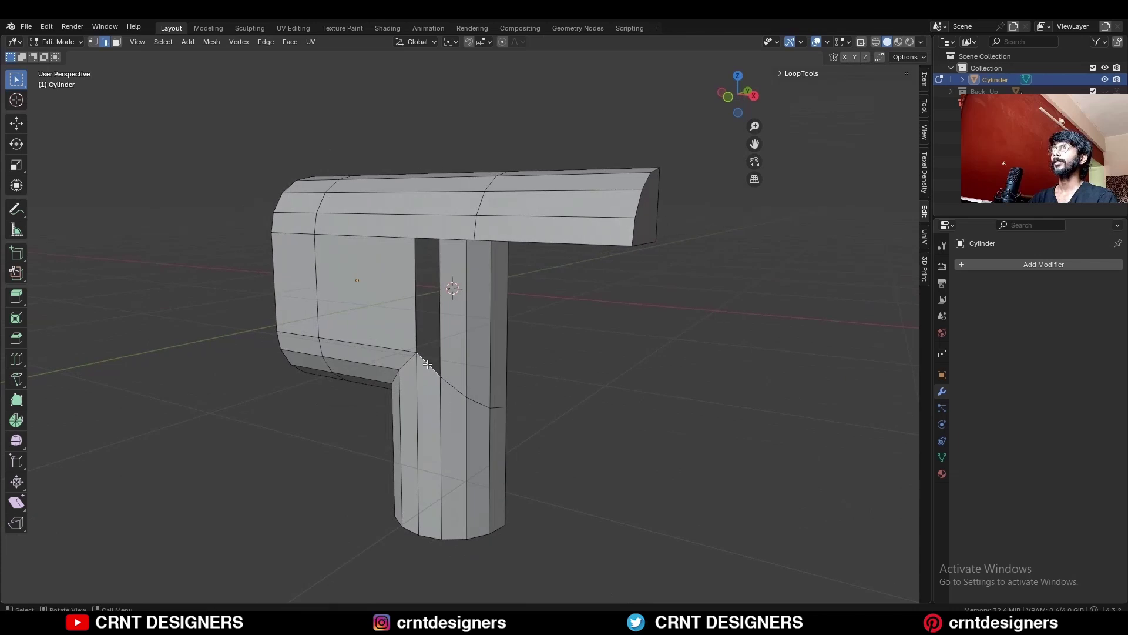
- Add a centred horizontal loop cut around the body and the stem's extended panels
middle_click_drag(425, 282, 279, 352)
key("ctrl+r")
left_click(280, 382)
right_click(280, 383)
scroll(511, 305, "down", 1)
- Merge the overhang's two inner underside vertices onto the adjacent top vertices of the stem's panels, using At Last
scroll(569, 249, "up", 4)
middle_click_drag(529, 302, 532, 237)
key("1")
left_click(532, 233)
left_click(525, 236, "shift")
key("m")
key("b")
key("m")
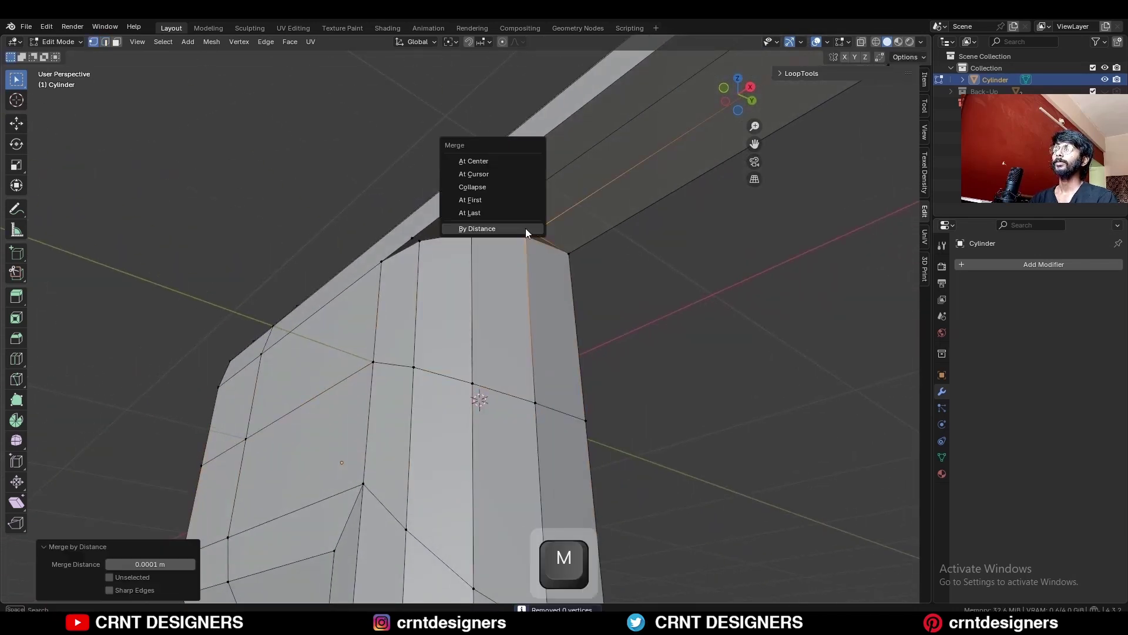
left_click(522, 213)
left_click(506, 213)
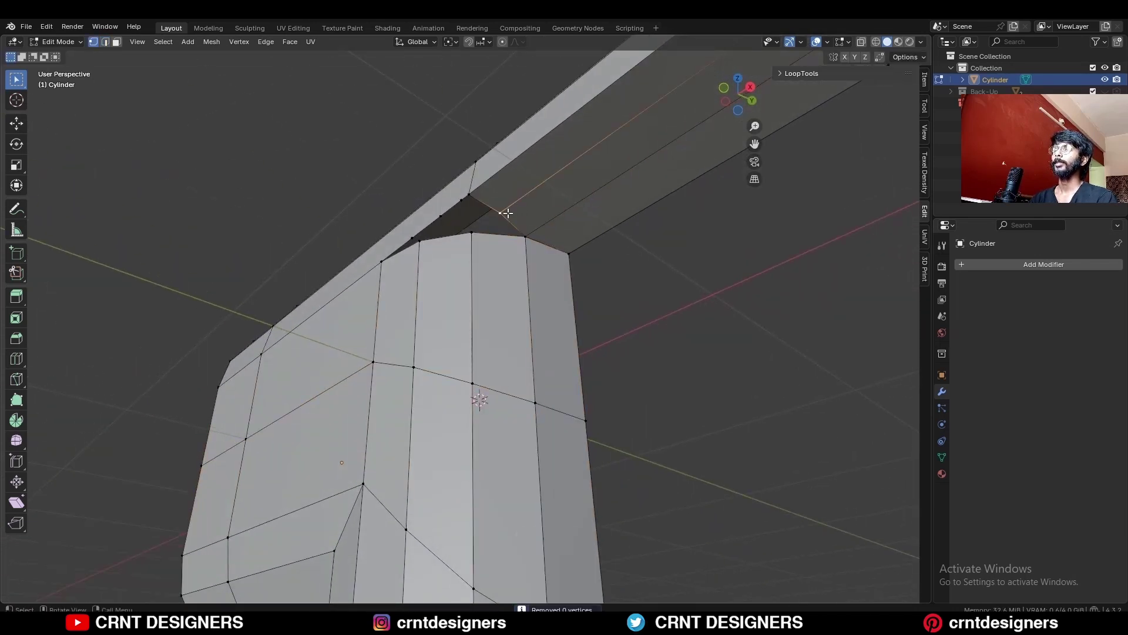
key("m")
left_click(480, 225)
- Dissolve the leftover vertices along the overhang's lower edge above the remaining gap
middle_click_drag(479, 229, 530, 211)
left_click(534, 206)
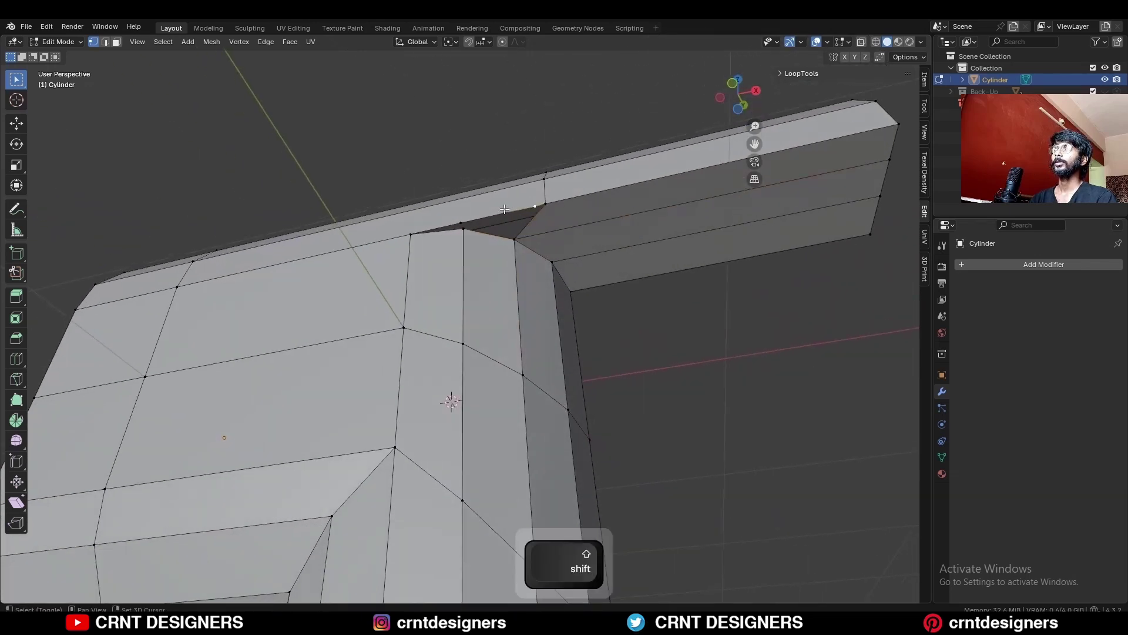
key("ctrl+x")
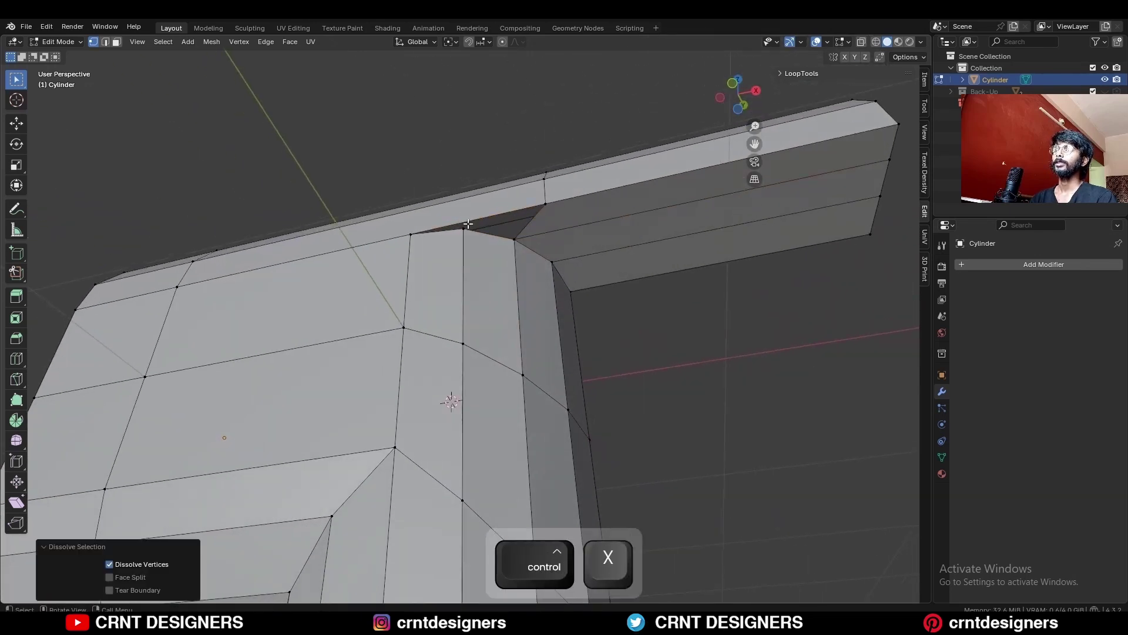
- Fill the remaining gap between the stem's panels and the overhang's lower edge with a face
key("2")
left_click(530, 228, "alt")
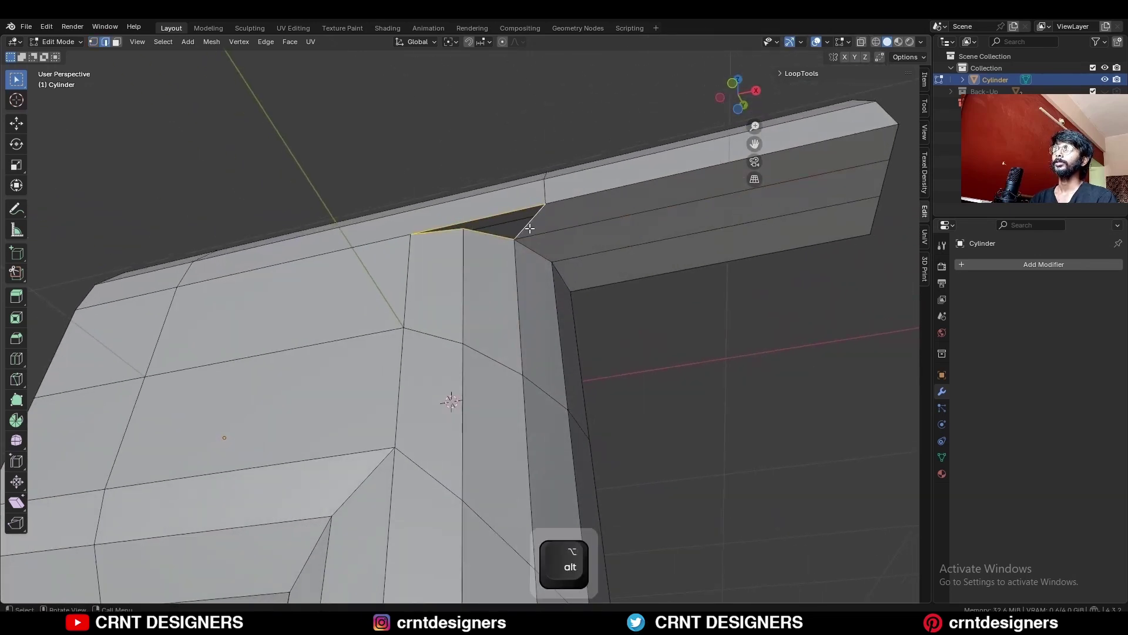
middle_click_drag(529, 230, 470, 294)
scroll(508, 220, "up", 2)
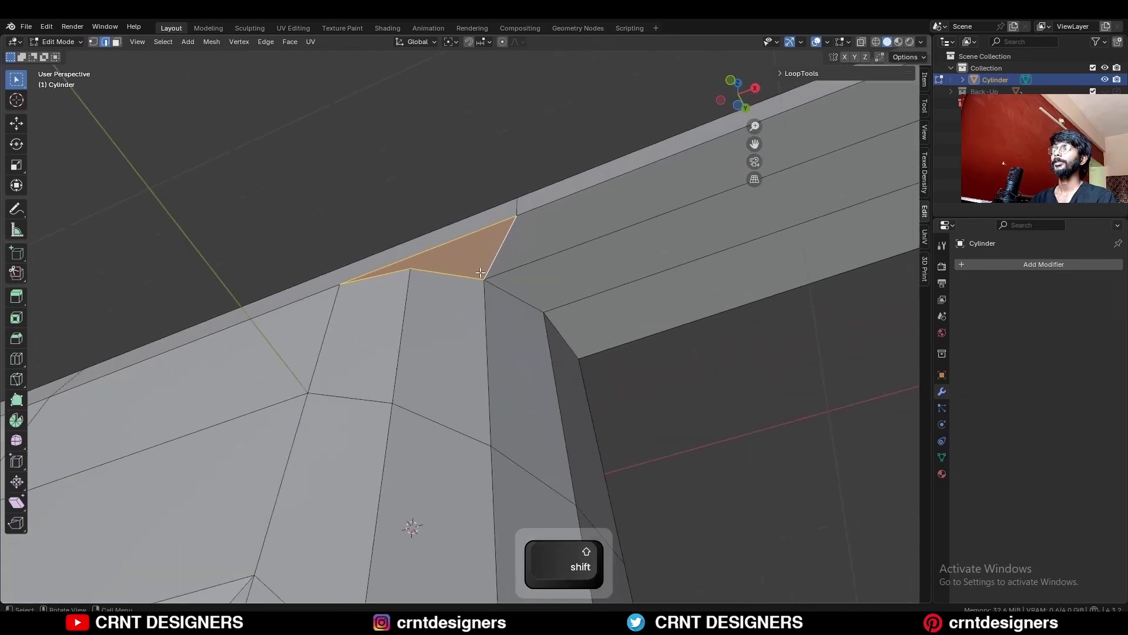
- Knife a Y-constrained cut across the new face, from the panel's top vertex to the overhang's lower edge
scroll(470, 282, "up", 1)
key("1")
left_click(403, 252)
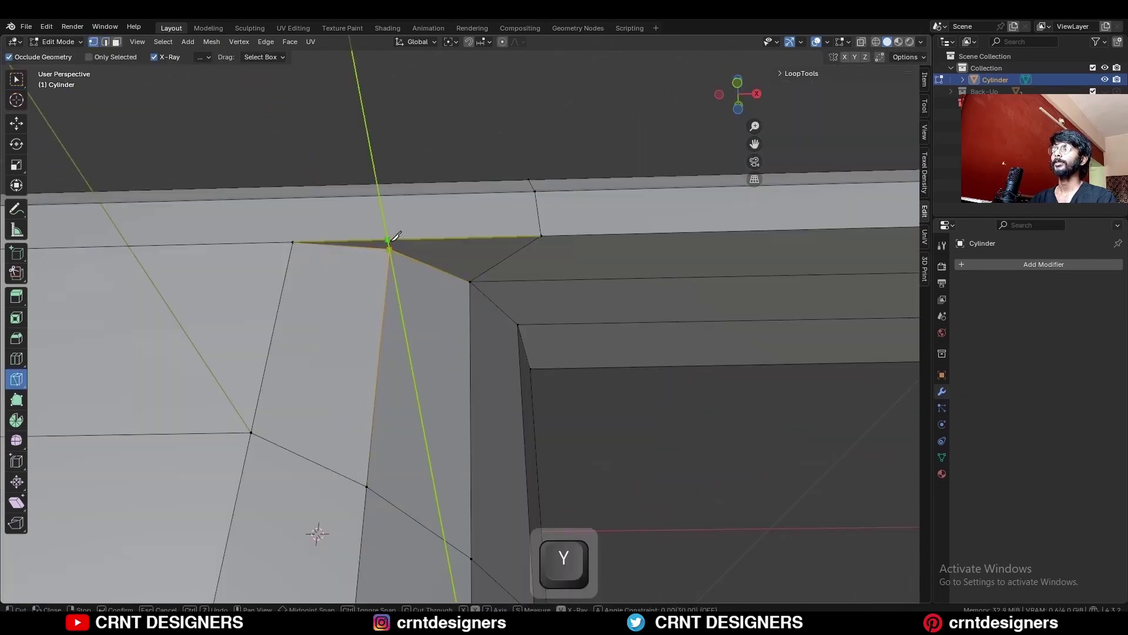
key("Return")
- Knife two vertical cuts up across the top section, continuing the stem panel's edge and the peak's vertical edge
key("KP_1")
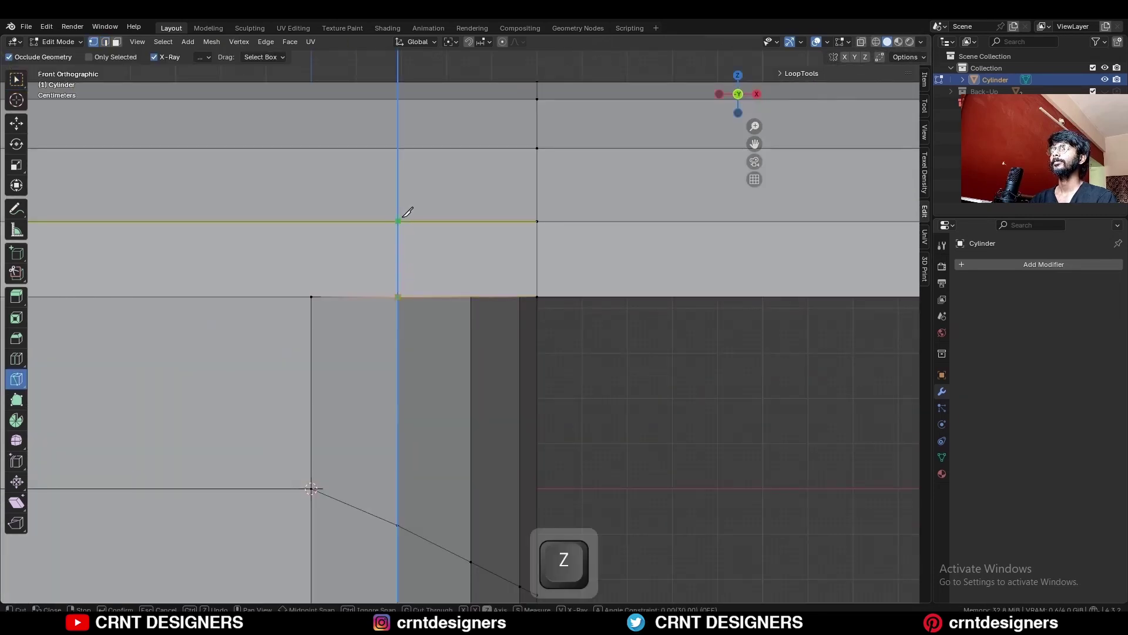
scroll(408, 212, "down", 5)
key("space")
left_click(415, 309)
key("c")
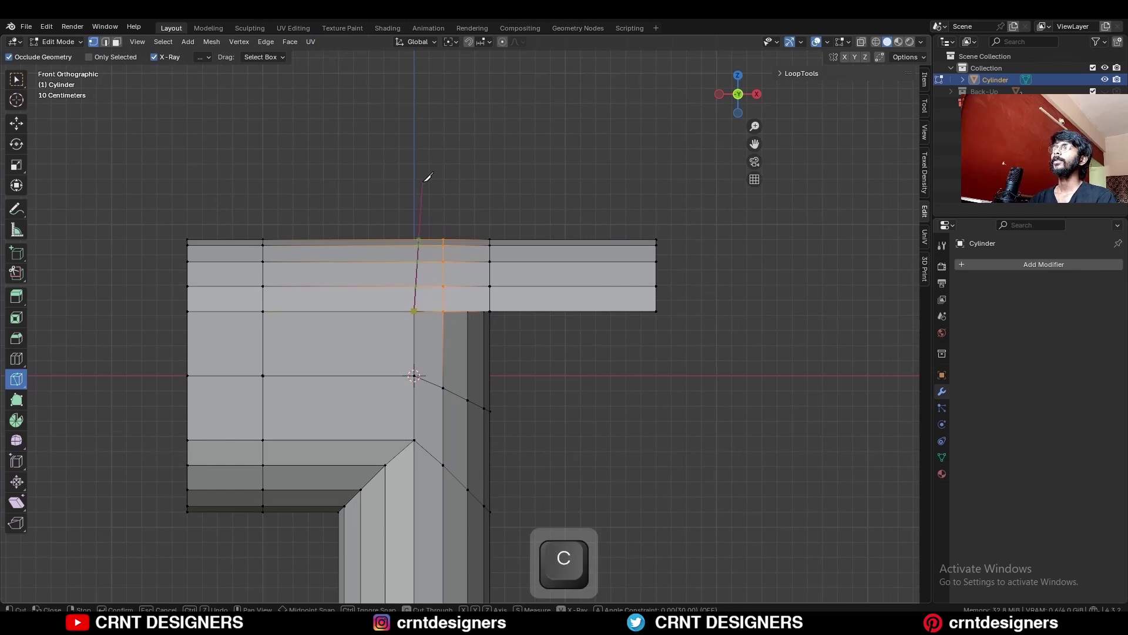
key("space")
- Slide the overhang's cross edge loop toward the stem by a factor of 0.400
middle_click_drag(421, 112, 484, 252)
scroll(491, 285, "up", 4)
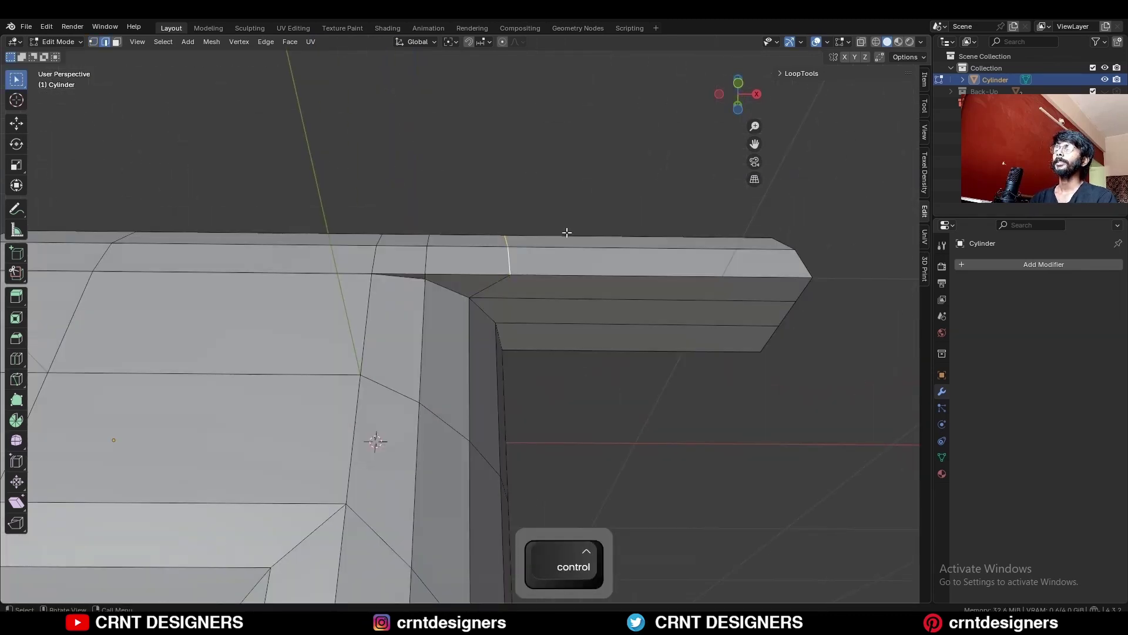
key("g")
key("g")
left_click(484, 230)
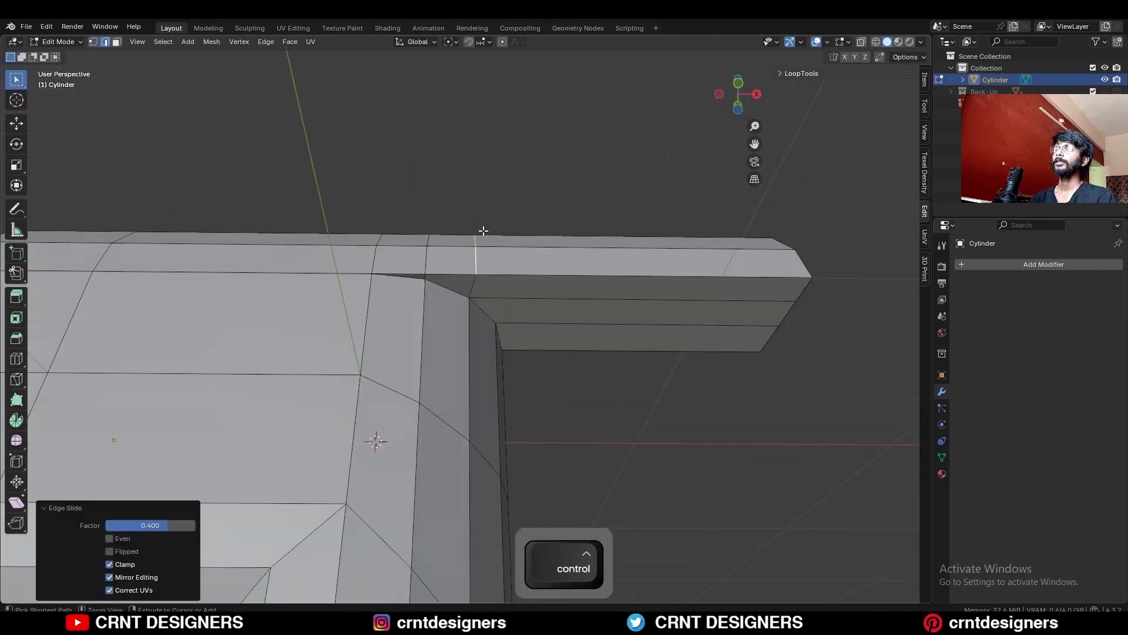
left_click(450, 290, "alt")
left_click(492, 313, "alt+shift")
middle_click_drag(546, 353, 527, 304)
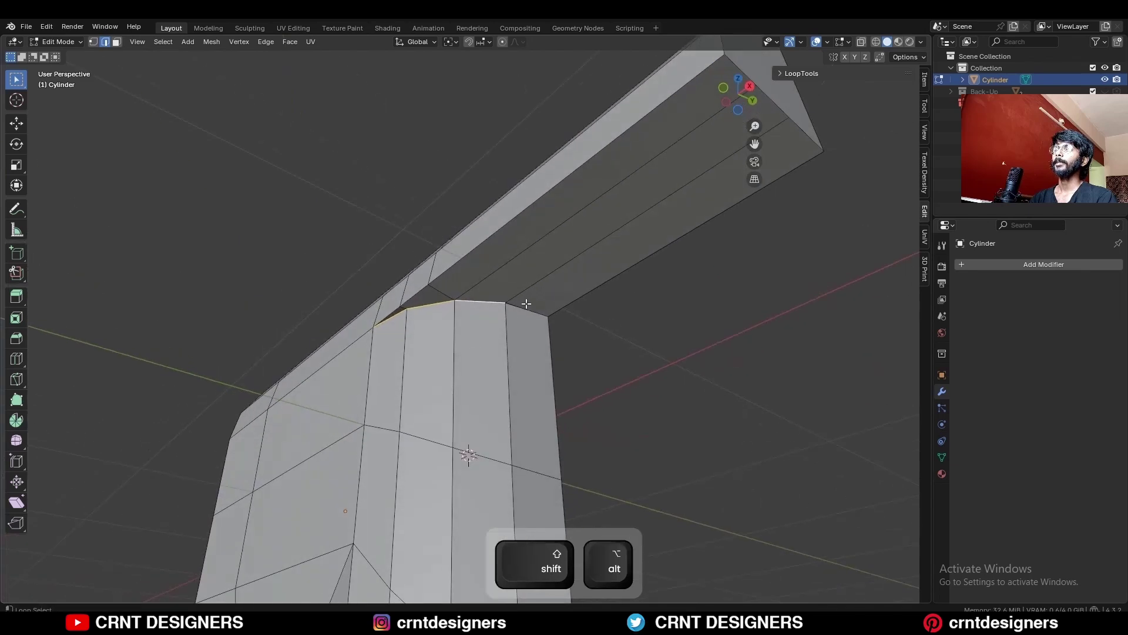
key("ctrl+b")
key("Escape")
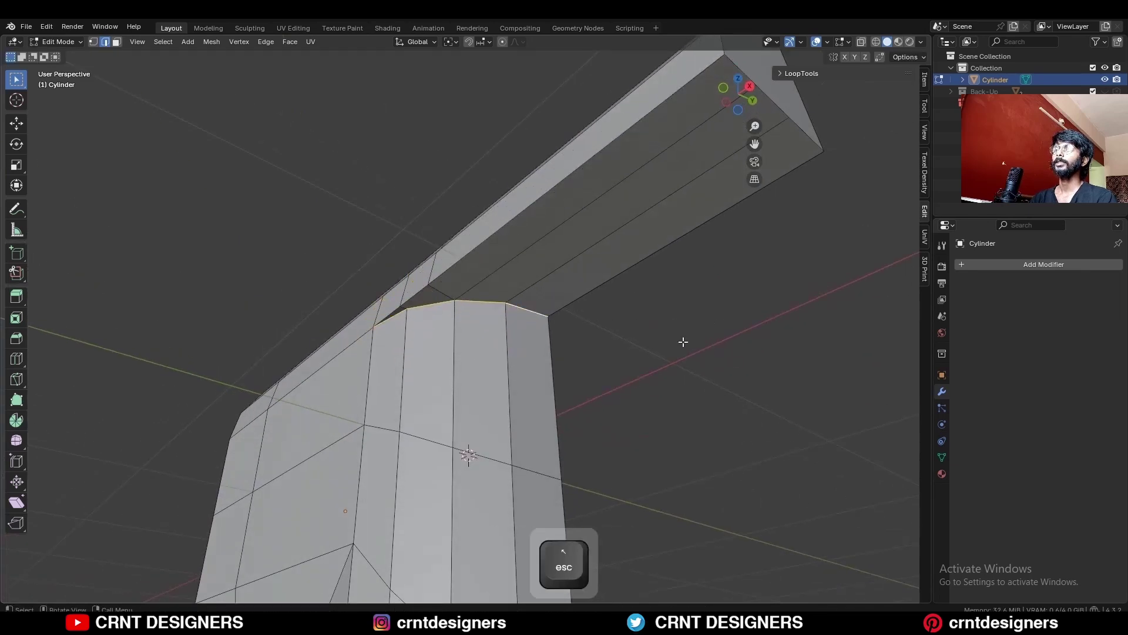
- Merge all vertices of the mesh by distance
key("a")
left_click(573, 352)
key("alt+a")
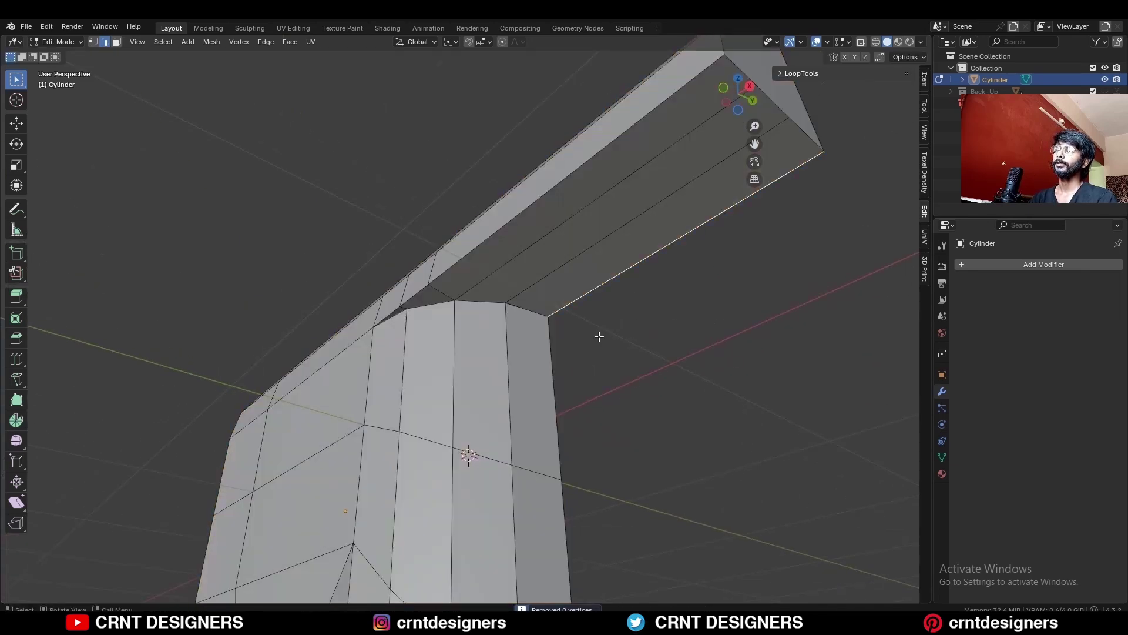
- Recalculate all face normals to the outside, using the Face Orientation overlay as a check and hiding it again
middle_click_drag(599, 332, 622, 383)
left_click(827, 42)
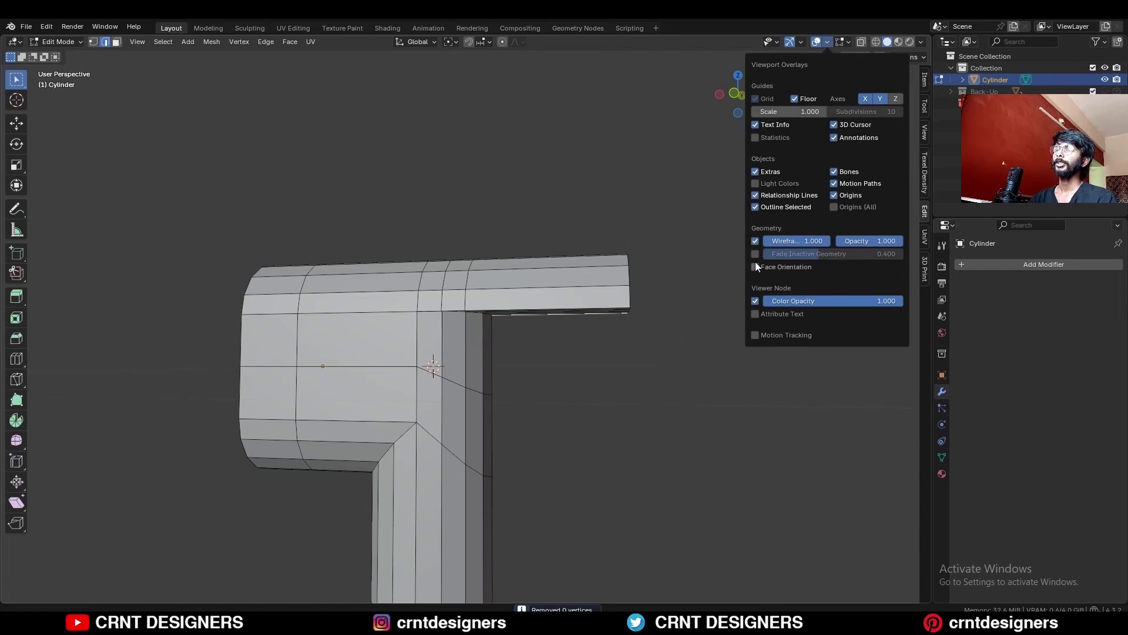
left_click(757, 266)
key("a")
key("alt+n")
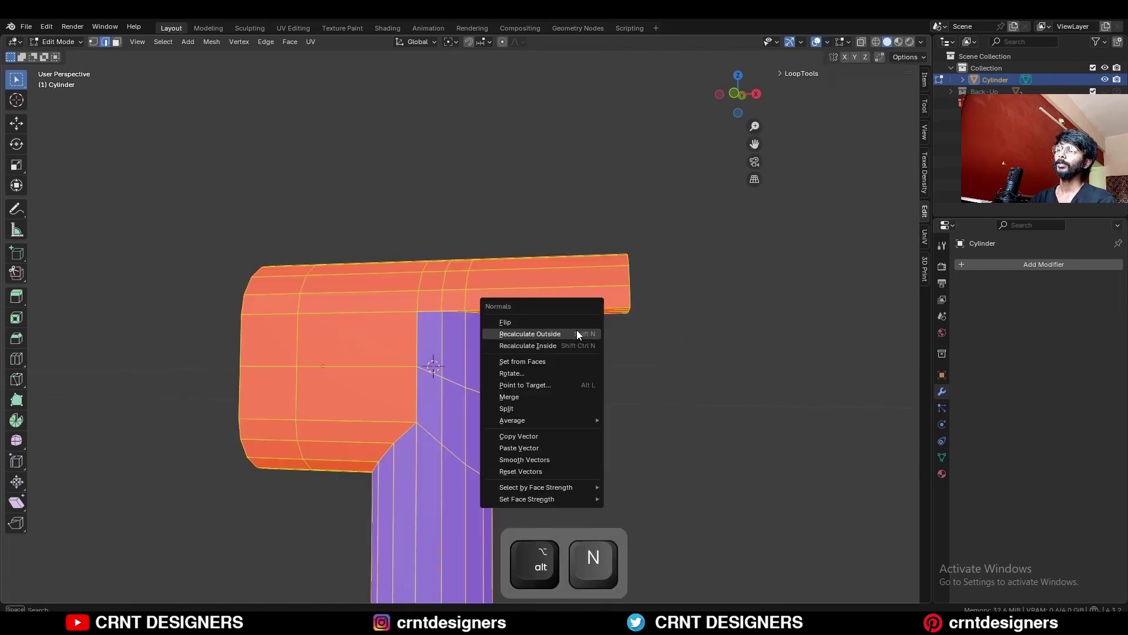
left_click(578, 330)
key("alt+a")
left_click(828, 43)
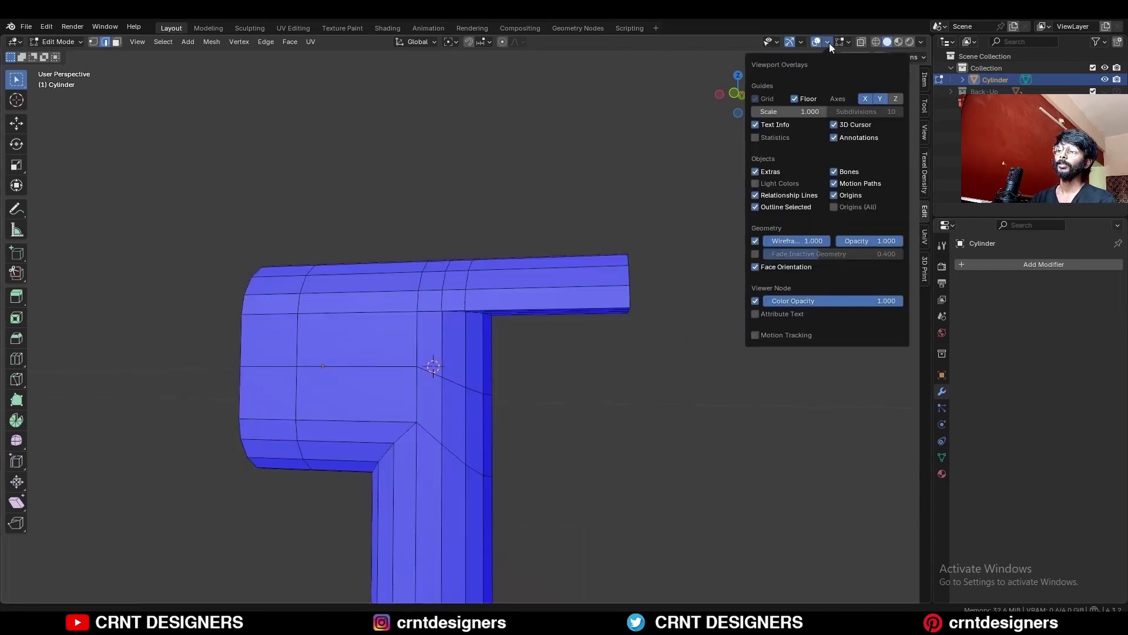
left_click(756, 266)
- Dissolve the slid cross edge loop on the overhang and merge the stem panel's top vertex into the overhang's lower edge, using At Last
middle_click_drag(752, 265, 449, 276)
key("ctrl+x")
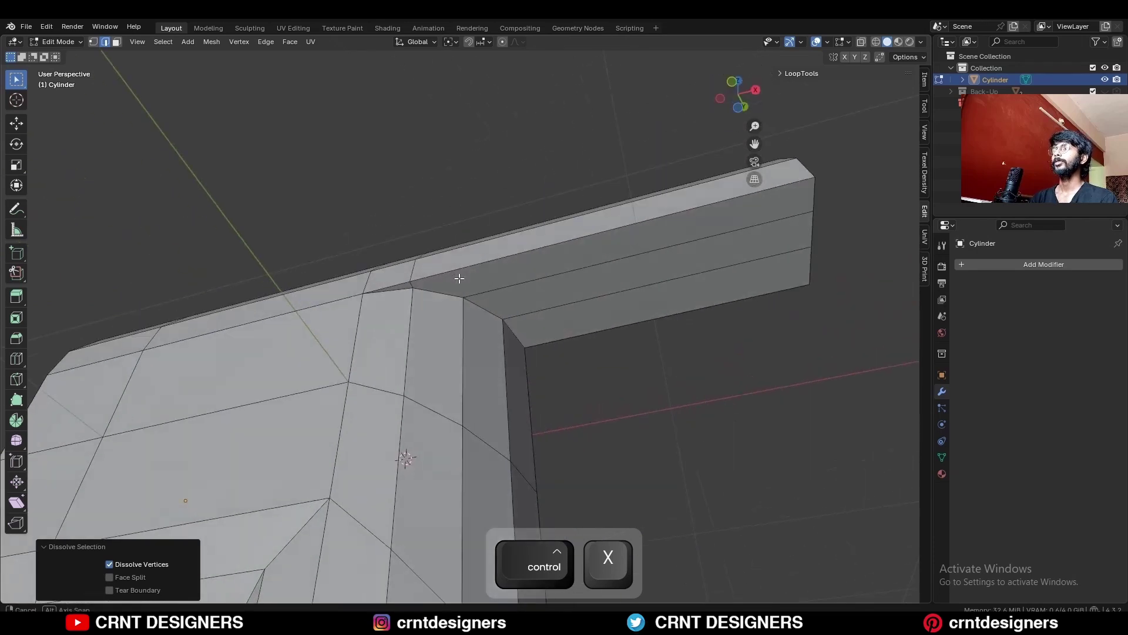
key("1")
left_click(414, 290)
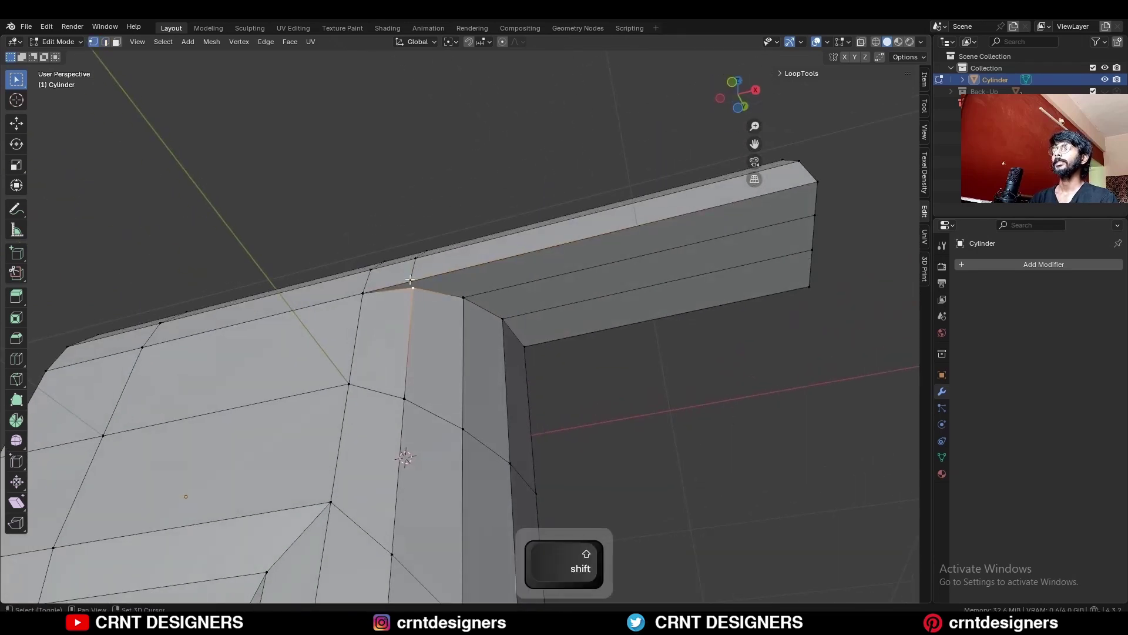
key("m")
left_click(431, 252)
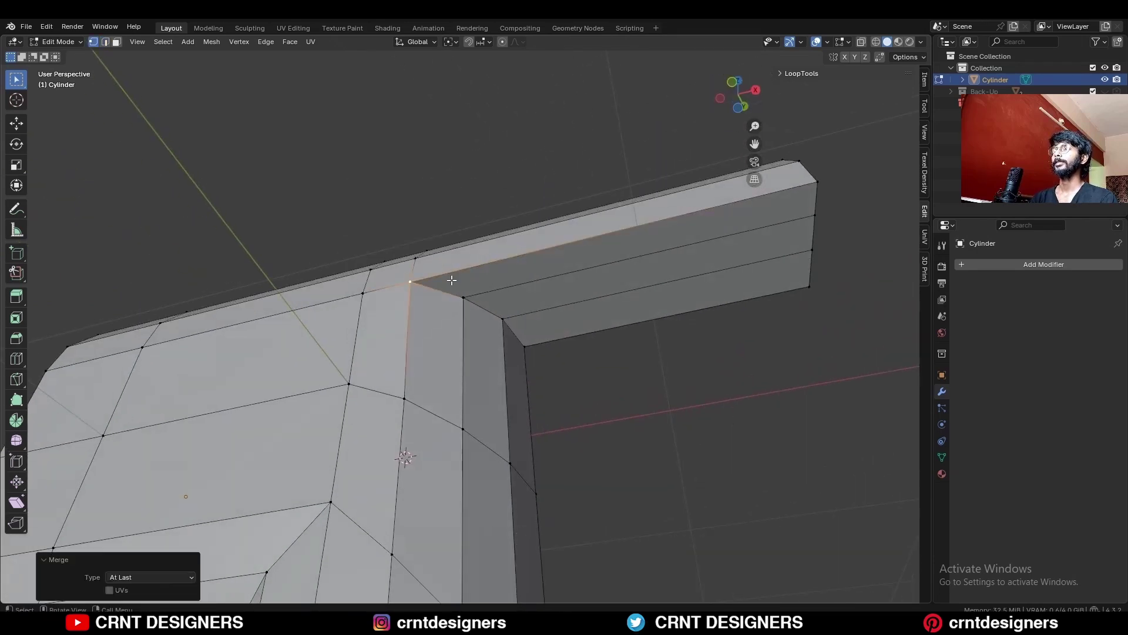
- Bevel the edge chain where the stem meets the overhang's underside into a rounded, multi-segment curve
key("2")
middle_click_drag(437, 287, 453, 312)
key("ctrl+x")
scroll(464, 408, "down", 1)
scroll(453, 311, "up", 4)
left_click(449, 283, "alt")
scroll(470, 296, "down", 4)
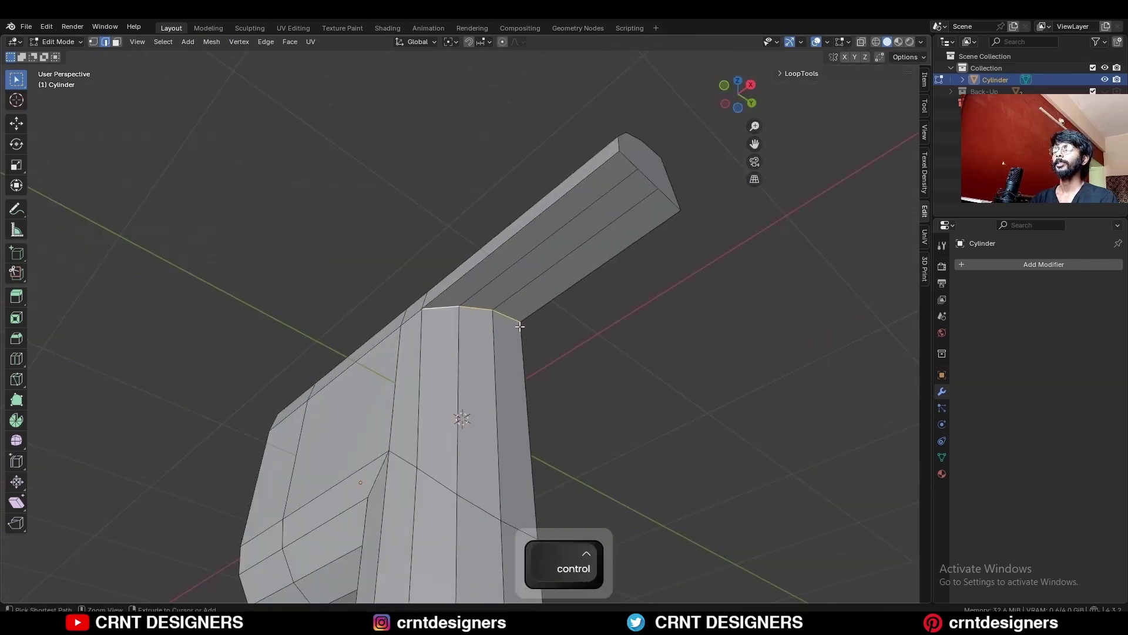
key("ctrl+b")
left_click(589, 359)
mouse_move(582, 338)
middle_mouse_down()
mouse_move(623, 386)
mouse_move(611, 389)
mouse_move(582, 347)
middle_mouse_up()
left_click(577, 388)
middle_click_drag(582, 347, 573, 330, "shift")
scroll(573, 334, "up", 2)
- Knife two vertical, Z-constrained cuts up across the overhang from the two outermost vertices of the bevelled curve
key("1")
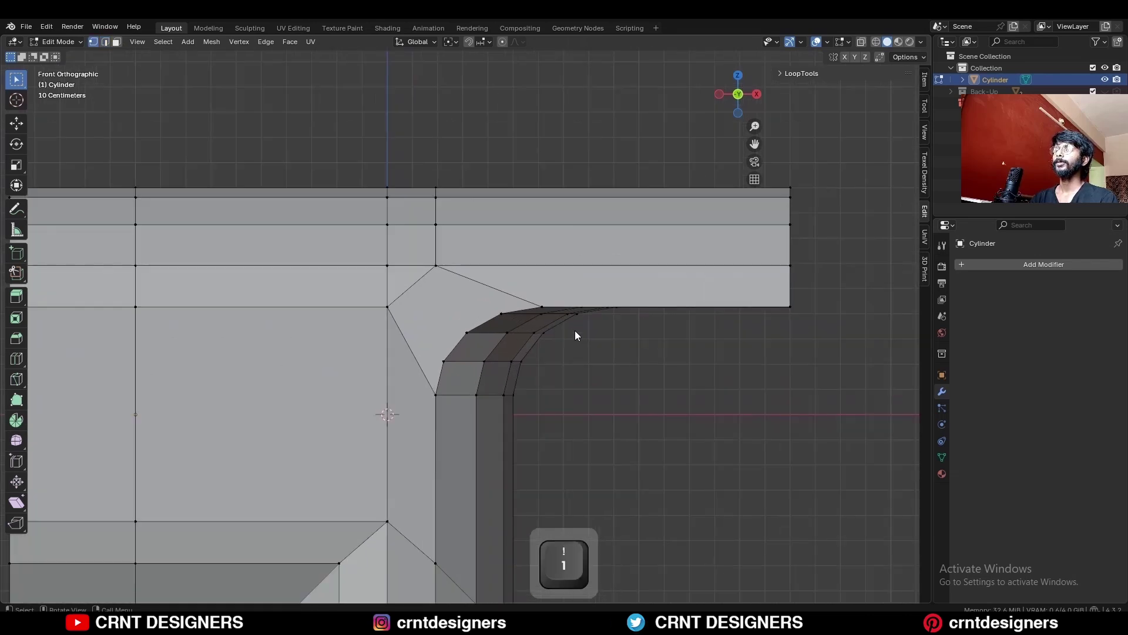
key("k")
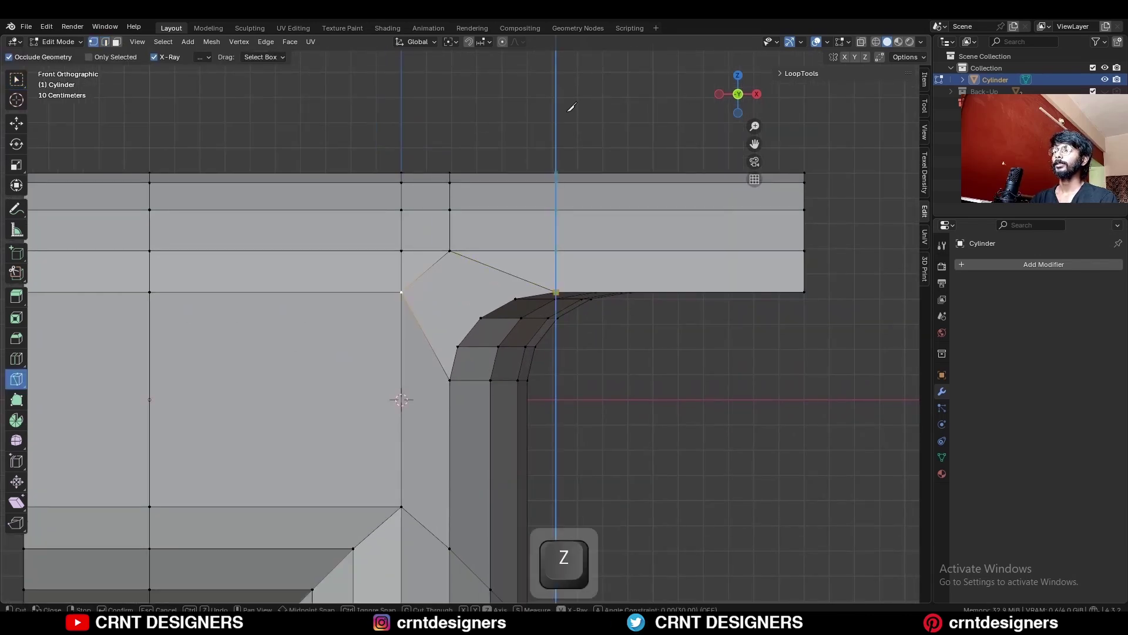
left_click(571, 108)
key("space")
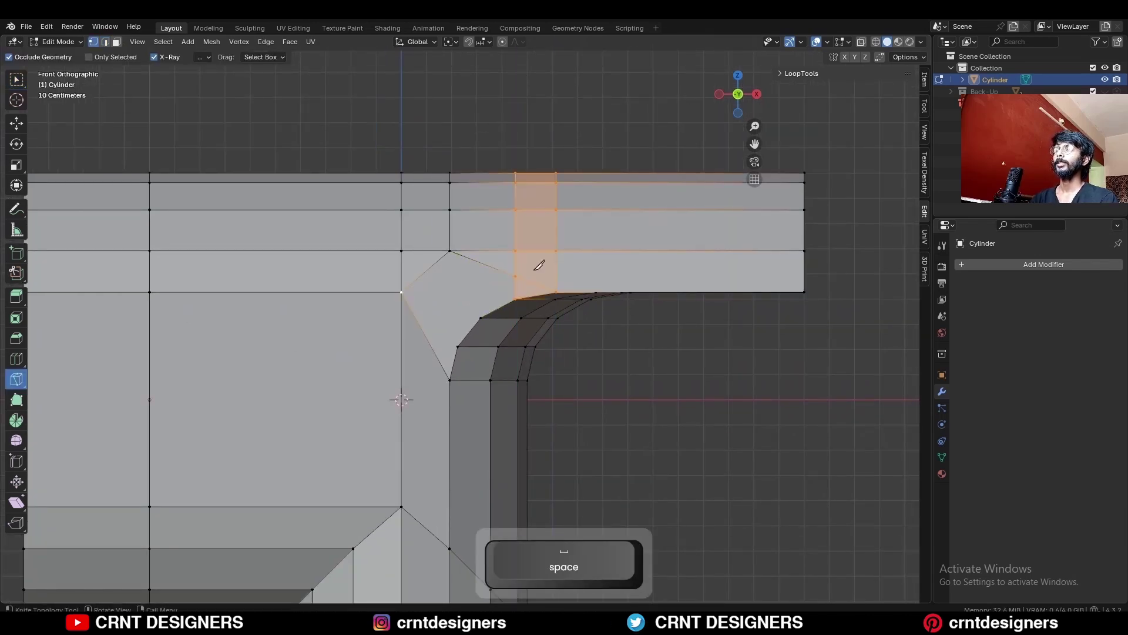
- Knife a horizontal cut along the overhang's lower edge line and a vertical cut down to the curve's lowest vertex
left_click(564, 288)
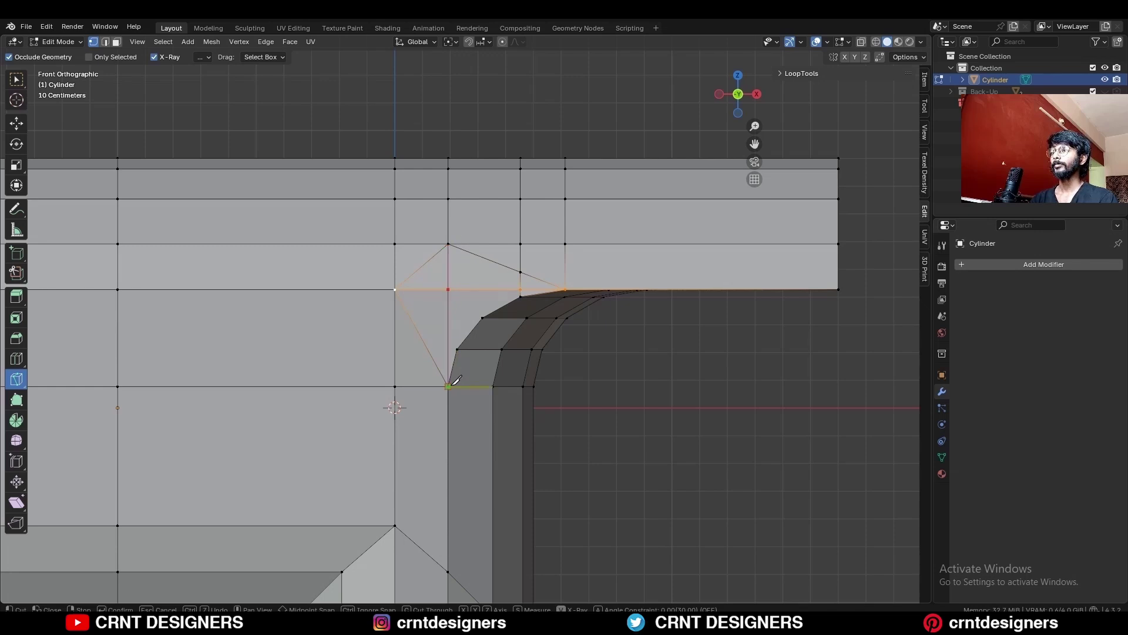
left_click(448, 386)
key("space")
- Dissolve the leftover diagonal edges around the bevelled corner
key("c")
left_click(540, 276, "shift")
key("ctrl+x")
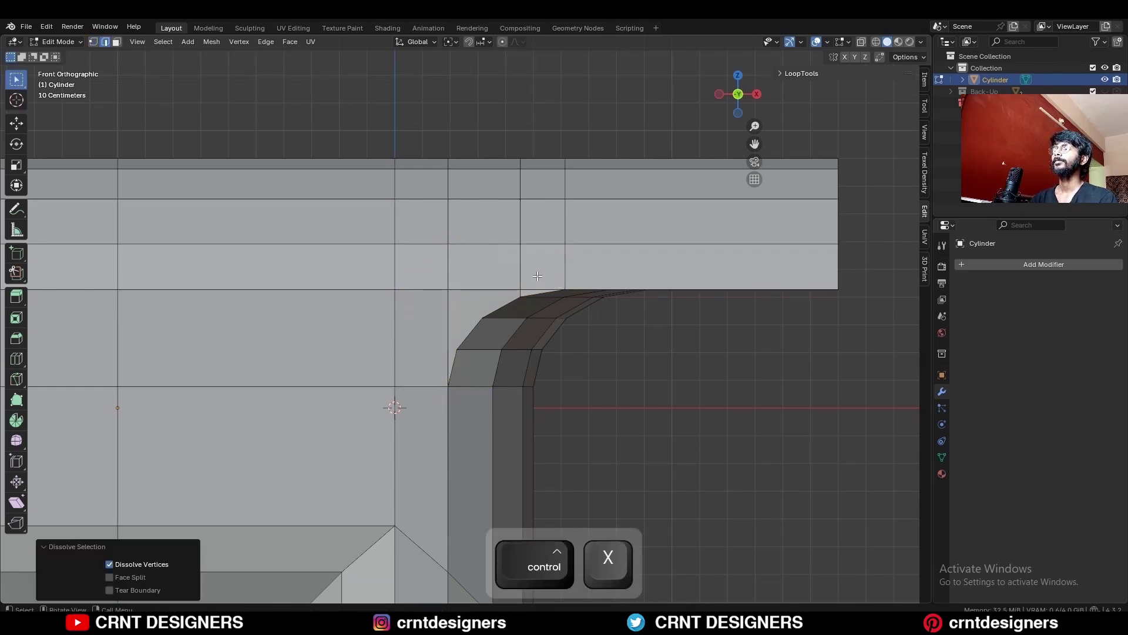
middle_click_drag(540, 275, 536, 301, "shift")
scroll(537, 305, "up", 2)
scroll(536, 310, "down", 2)
middle_click_drag(570, 464, 582, 347, "shift")
left_click(582, 299)
scroll(583, 300, "down", 2)
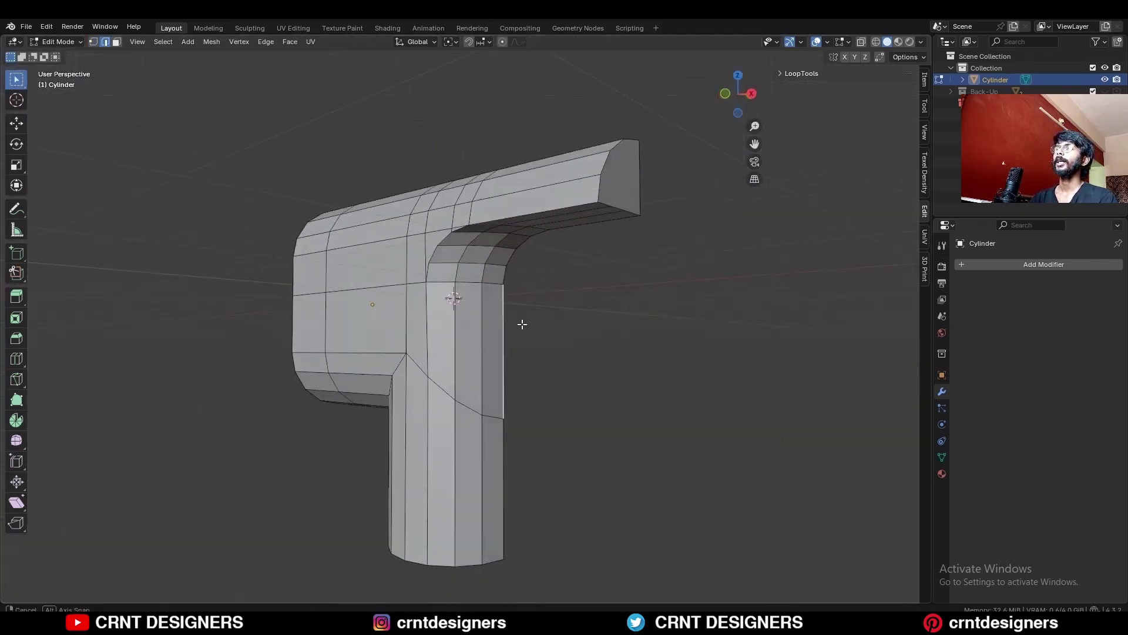
- Add a Round Cube in Object Mode and set its arc divisions to 4
key("Tab")
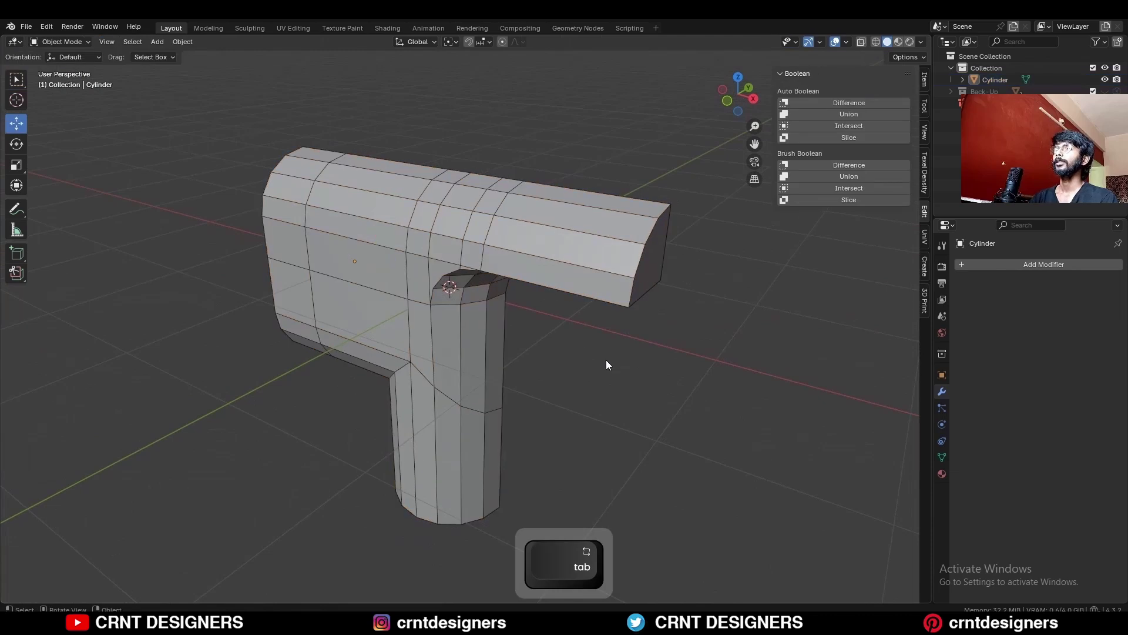
key("Delete")
key("shift+a")
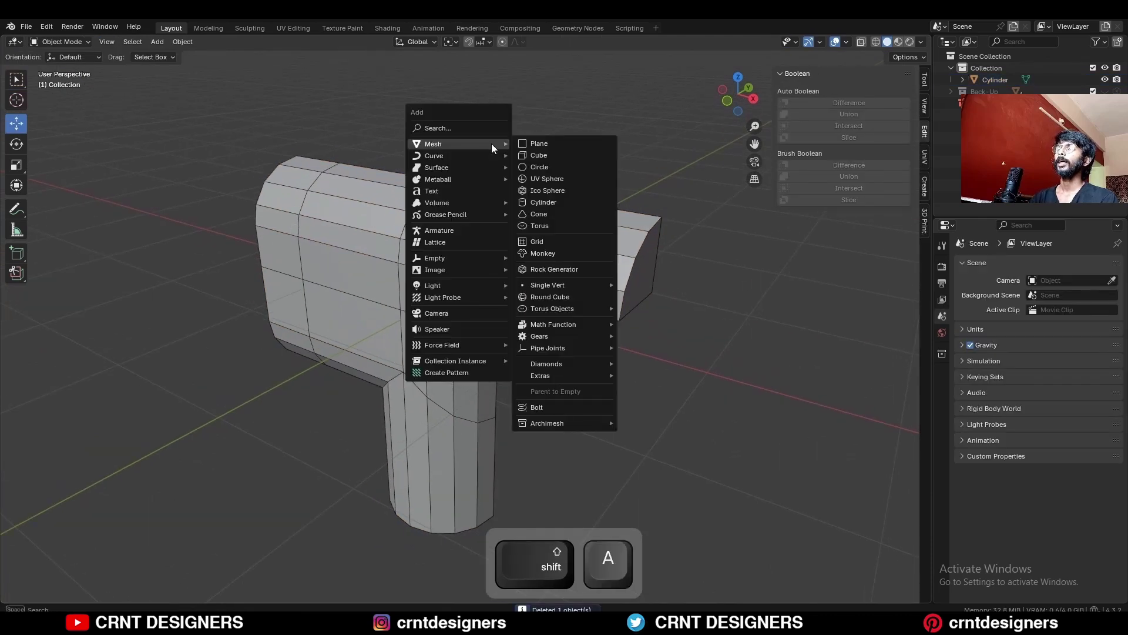
left_click(573, 295)
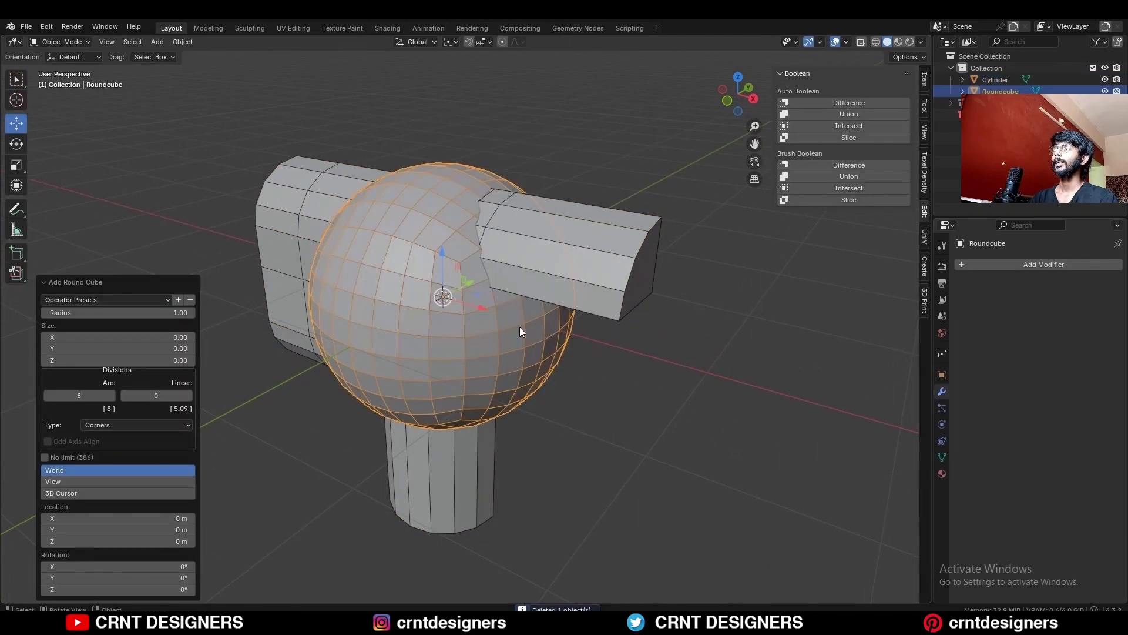
left_click(74, 393)
type("4")
left_click(174, 369)
- Snap the 3D cursor to the overhang end face's lower vertex on the body's open centre plane
left_click(727, 100)
left_click(652, 220)
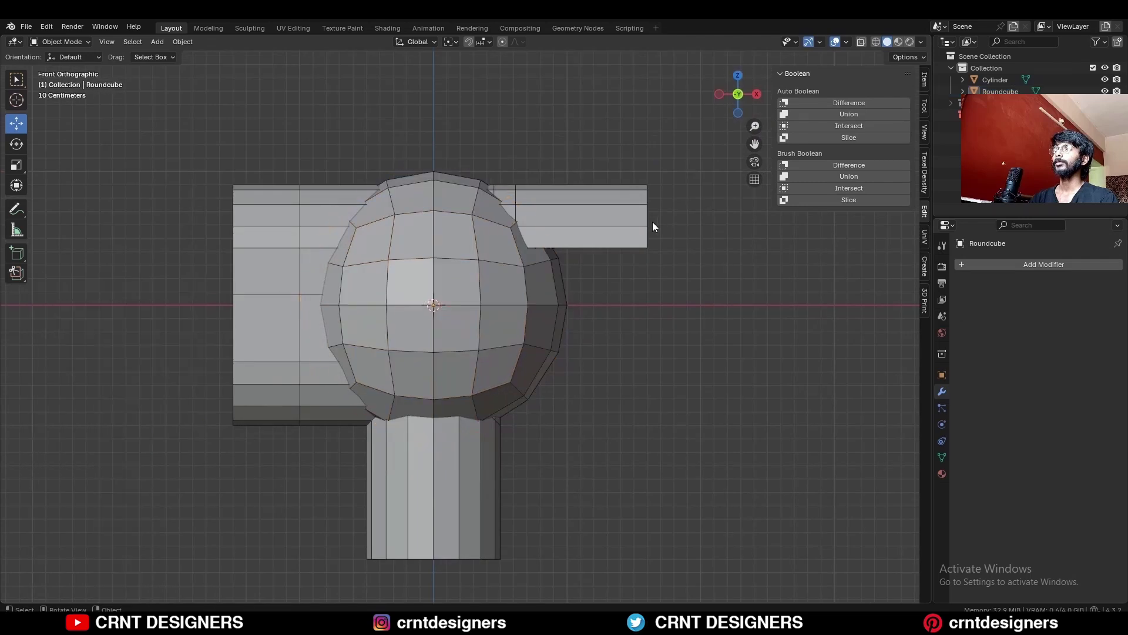
left_click(645, 224)
key("Tab")
middle_click_drag(650, 224, 551, 254)
key("3")
left_click(590, 226)
middle_click_drag(623, 193, 599, 229)
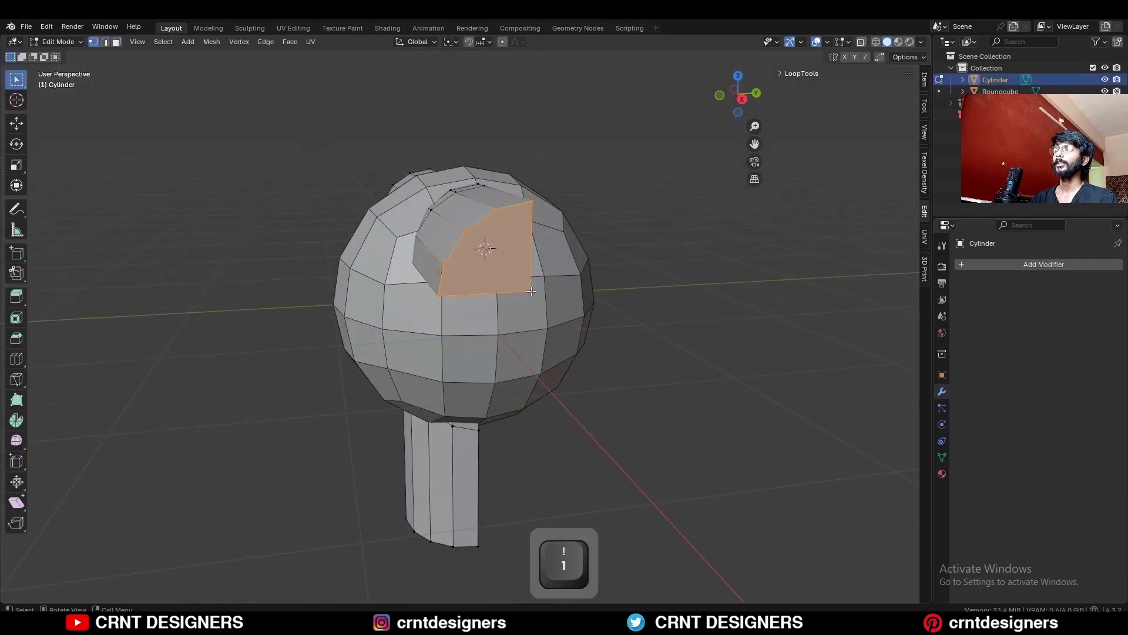
key("shift+s")
left_click(592, 270)
- Snap the round cube to the 3D cursor at the overhang's end
key("Tab")
left_click(444, 235)
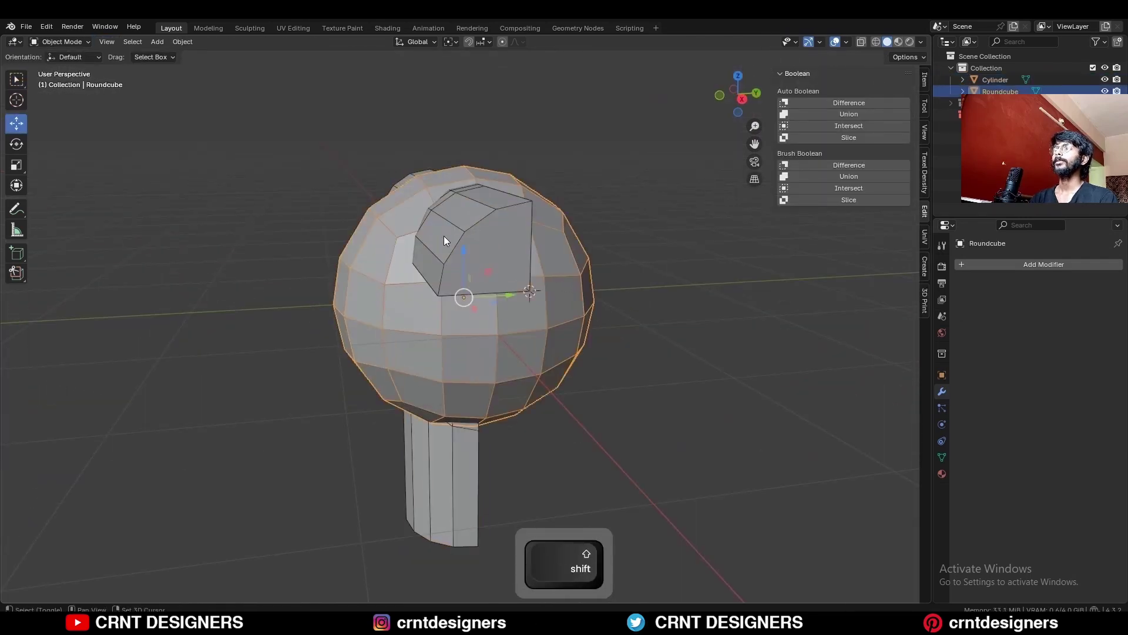
key("shift+s")
left_click(588, 176)
- Scale the round cube to 0.500 uniformly, and flatten it along Z to 0.600
left_click(729, 96)
key("s")
left_click(602, 239, "ctrl")
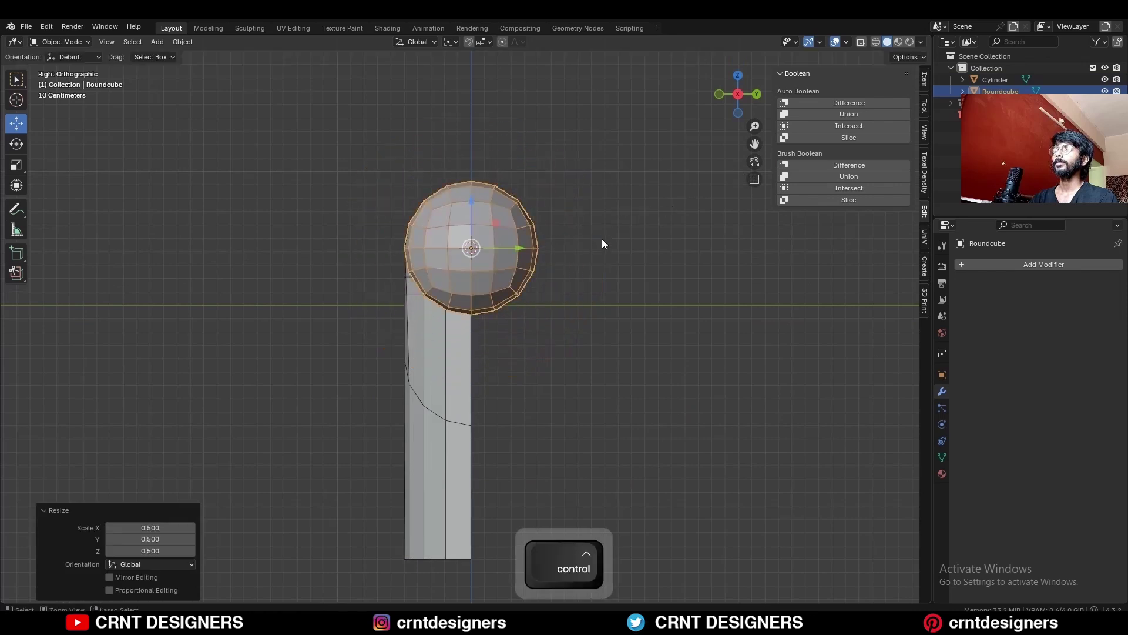
middle_click_drag(602, 239, 764, 265)
scroll(764, 264, "up", 3)
middle_click_drag(793, 247, 810, 282, "shift")
key("s")
key("z")
left_click(725, 272, "ctrl")
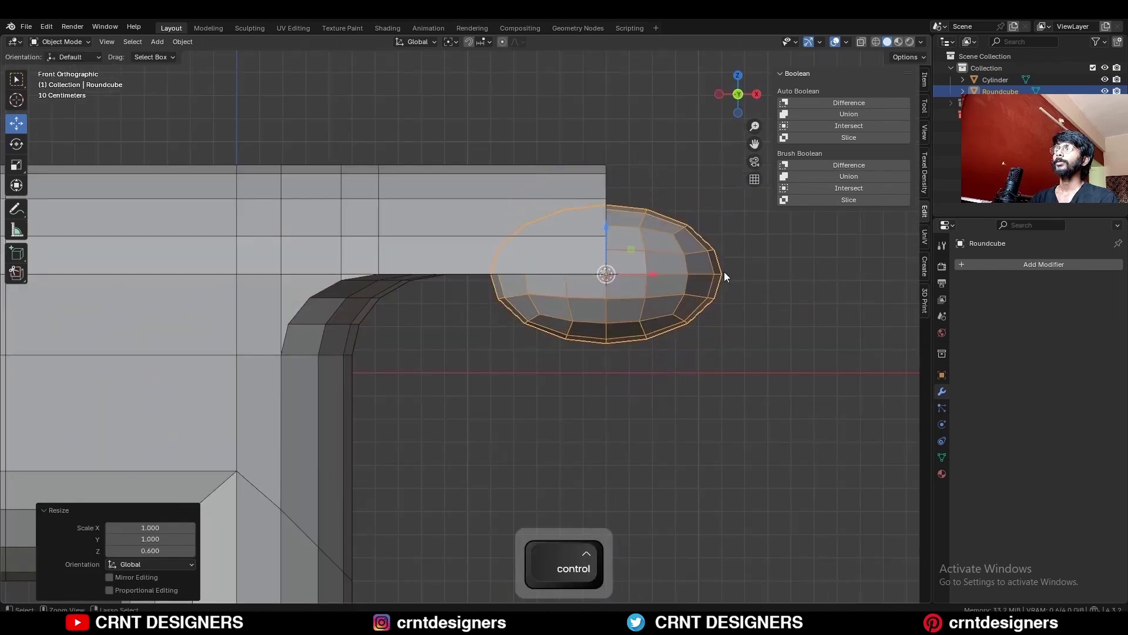
- Delete the round cube's faces that overlap the overhang and those below the overhang's lower edge
key("Tab")
key("alt+z")
left_click_drag(611, 152, 450, 396)
key("x")
left_click(706, 255)
left_click_drag(579, 272, 743, 398)
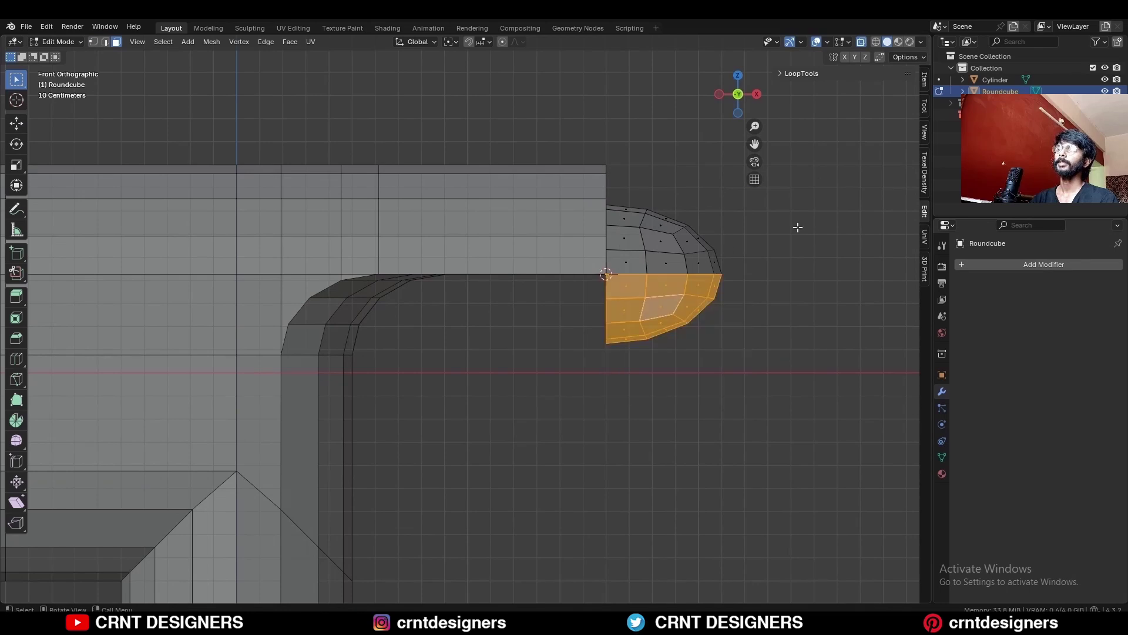
key("x")
left_click(787, 242)
- Delete the round cube's remaining faces that lie beyond the body's open centre plane
left_click_drag(604, 114, 461, 377)
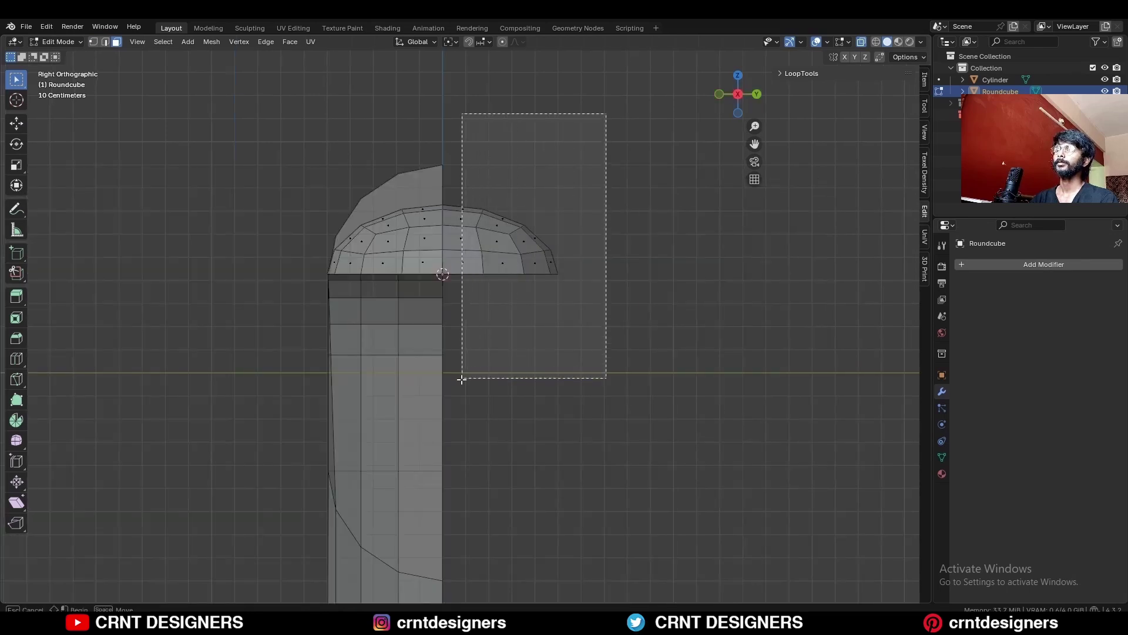
key("x")
left_click(657, 224)
key("alt+z")
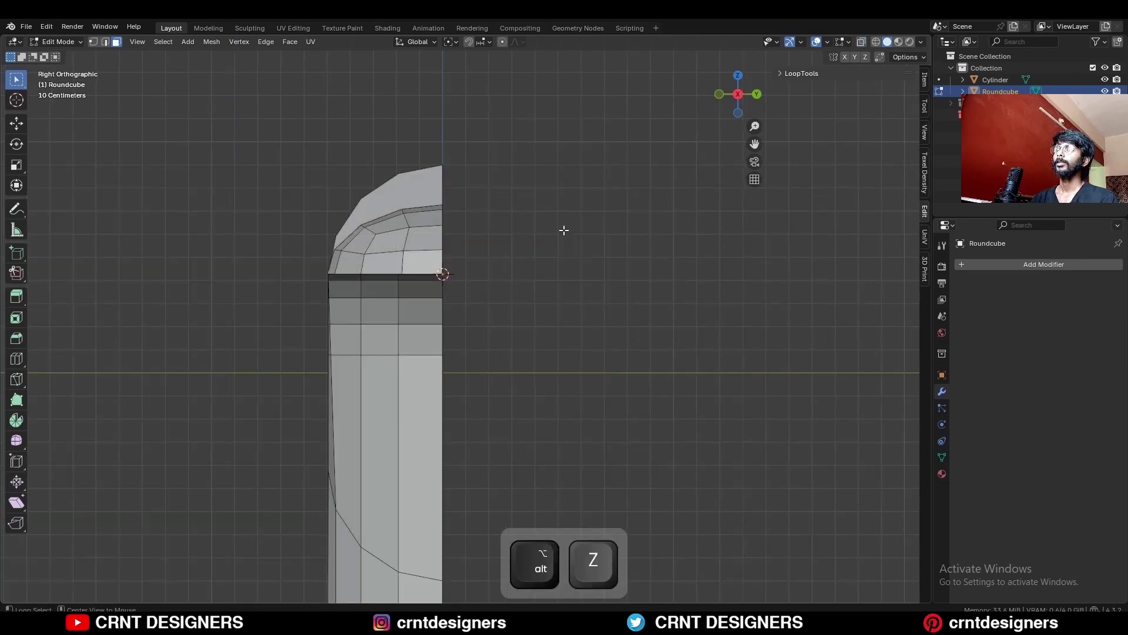
- Delete the flat end face of the overhang on the cylinder object
middle_click_drag(562, 229, 630, 264)
key("Tab")
left_click(561, 230)
key("Tab")
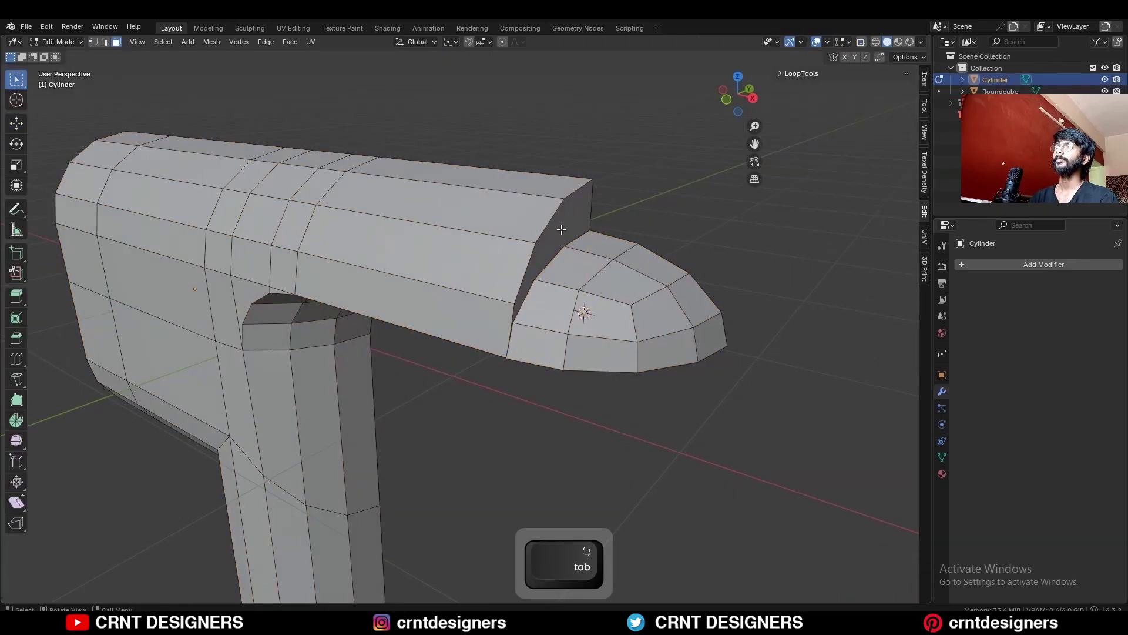
key("x")
left_click(594, 221)
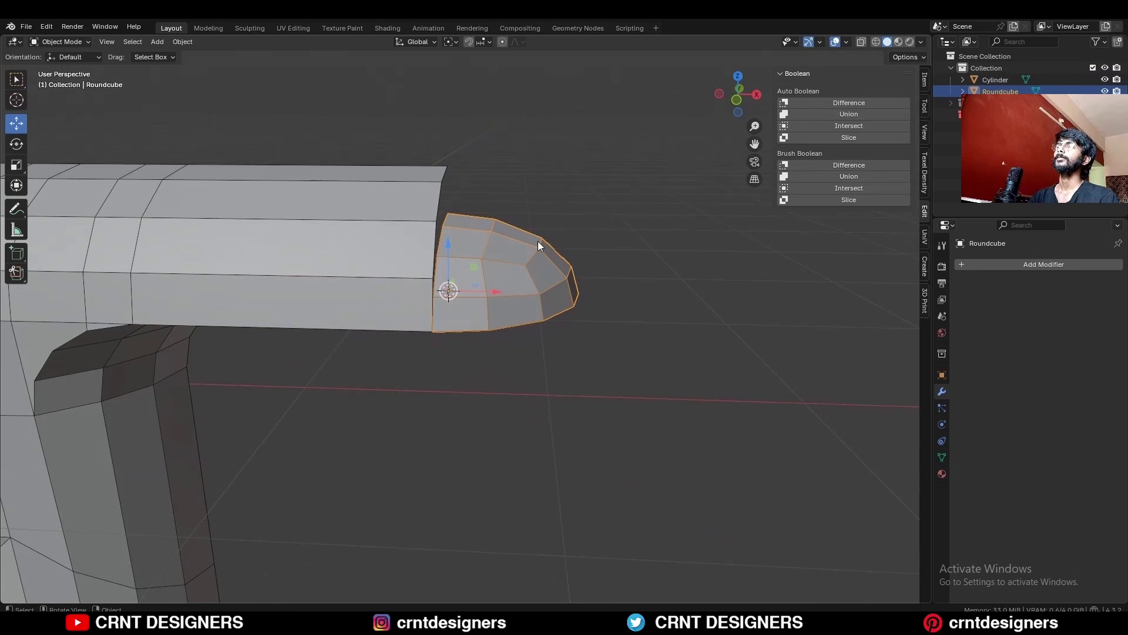
- Join the rounded nose piece and the cylinder body into one object
middle_click_drag(538, 241, 525, 242, "shift")
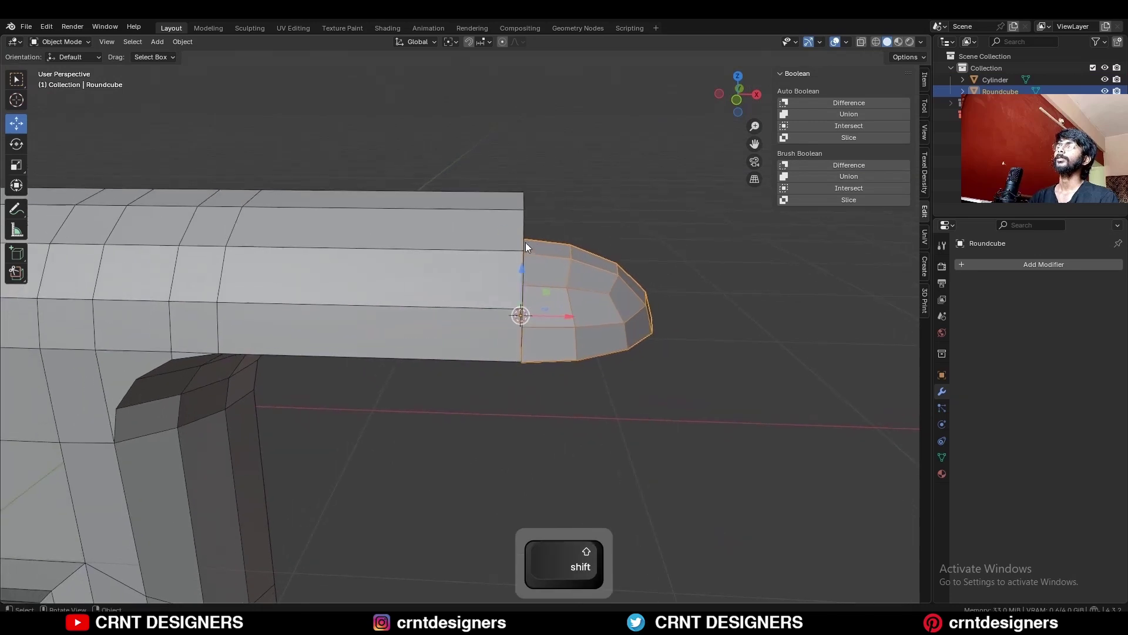
left_click(564, 260, "shift")
right_click(654, 204)
left_click(640, 262)
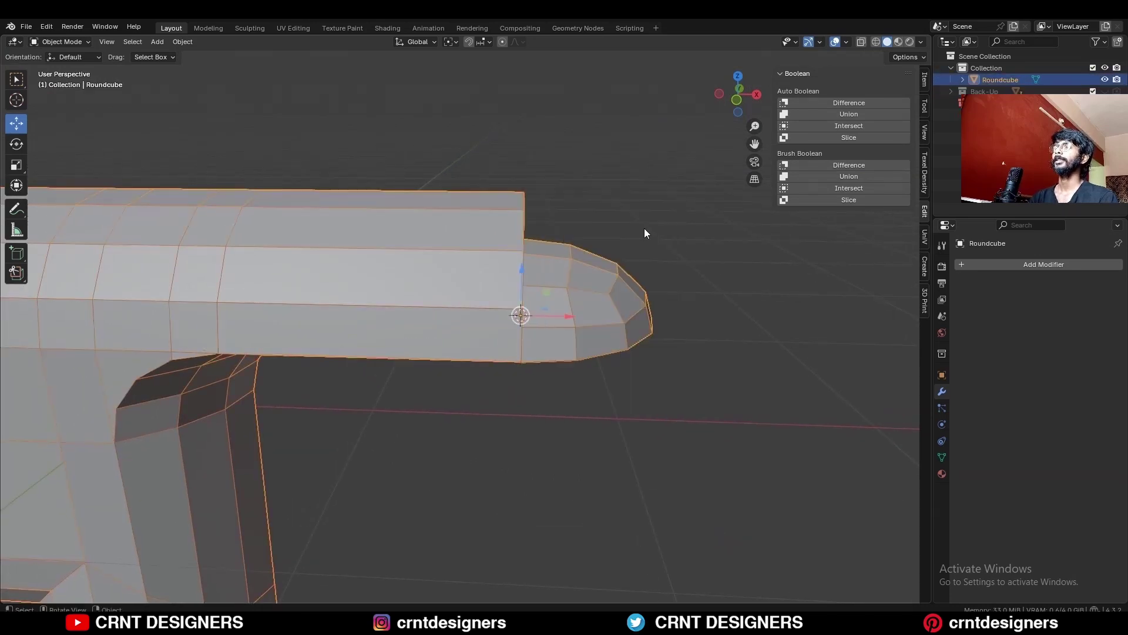
- Add two evenly spaced loop cuts across the overhang between the rounded corner and its open end
middle_click_drag(645, 228, 598, 234)
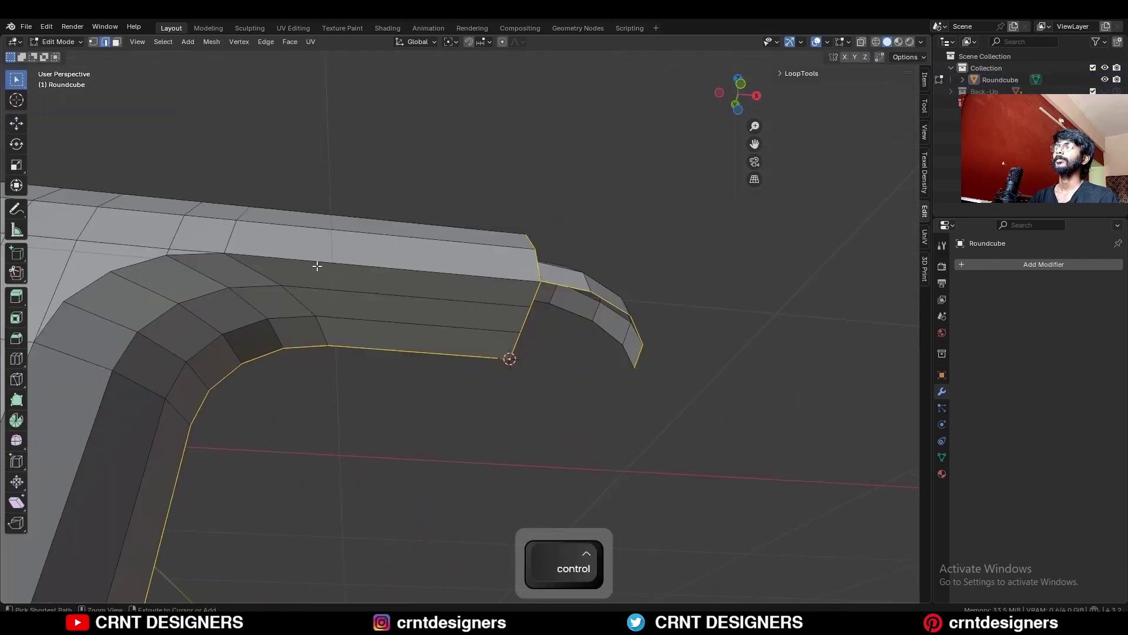
key("ctrl+r")
scroll(317, 261, "up", 1)
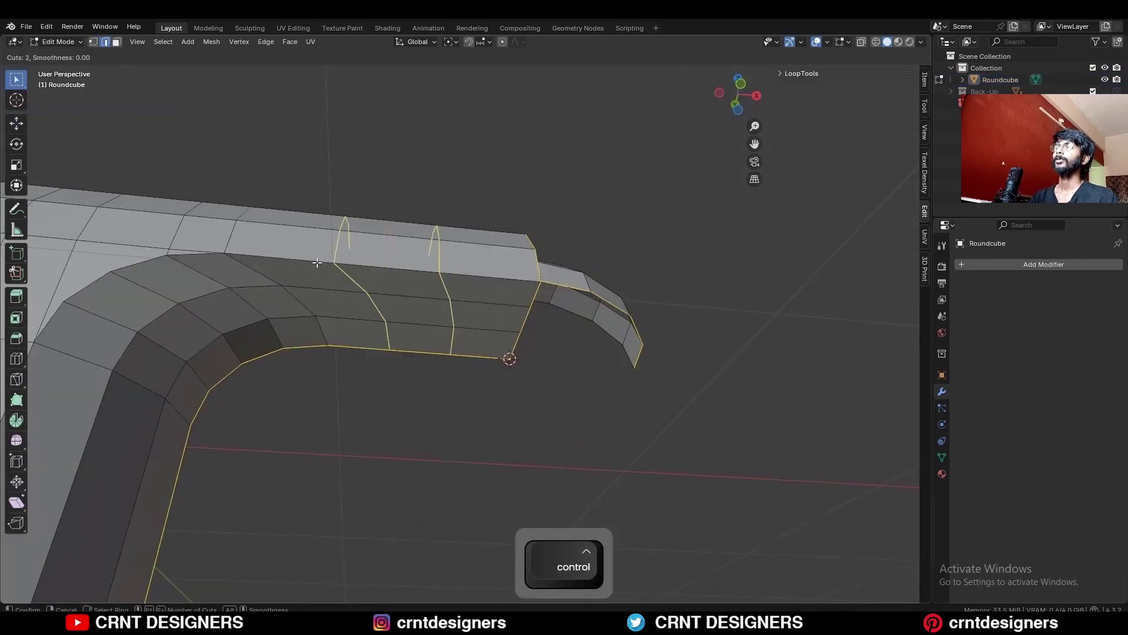
left_click(317, 261)
right_click(318, 261)
- Merge the first vertex above the lower corner of the overhang's open end into the matching nose vertex, using At Last
left_click(523, 164)
middle_click_drag(523, 164, 453, 266)
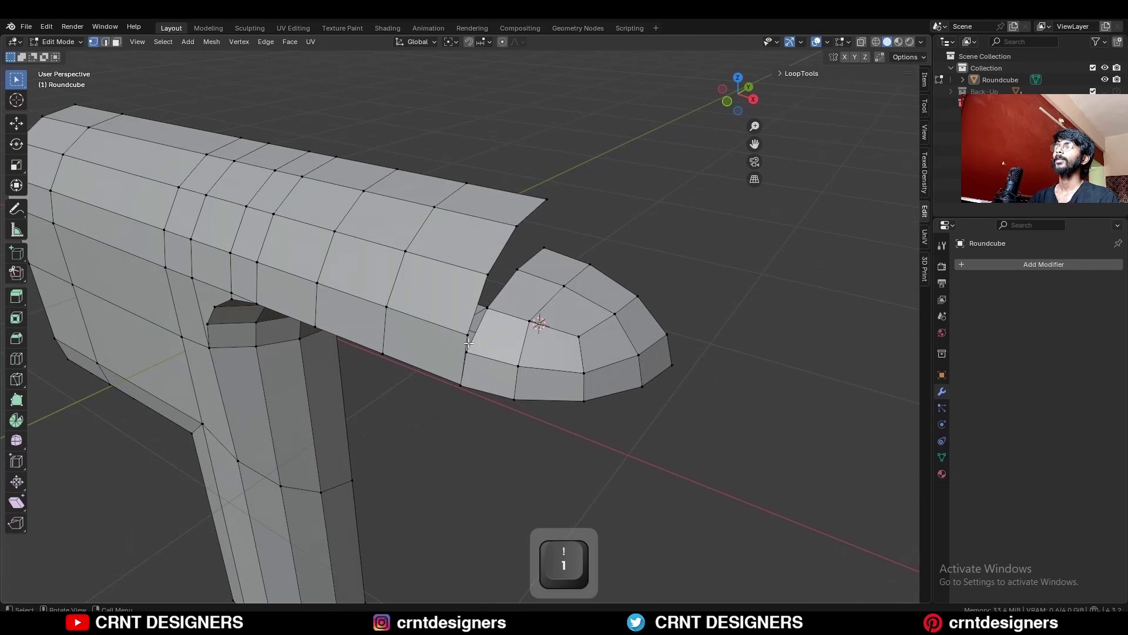
key("m")
left_click(491, 338)
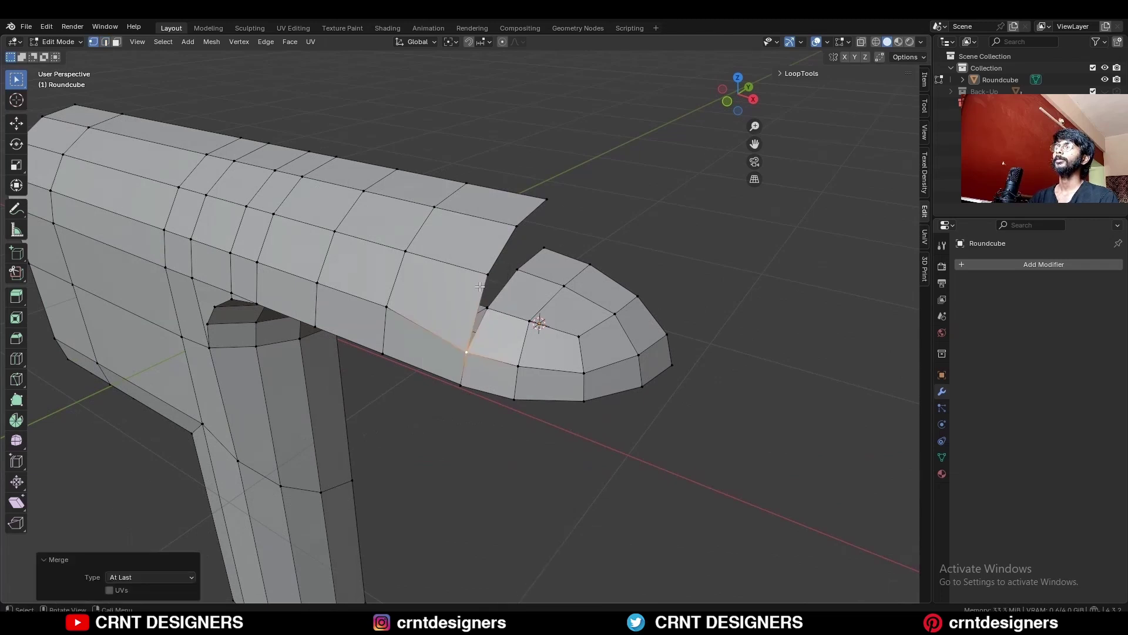
- Merge the remaining vertices up the overhang's open end into their matching vertices on the rounded nose
left_click(490, 309, "shift")
key("m")
left_click(499, 298)
left_click(517, 227)
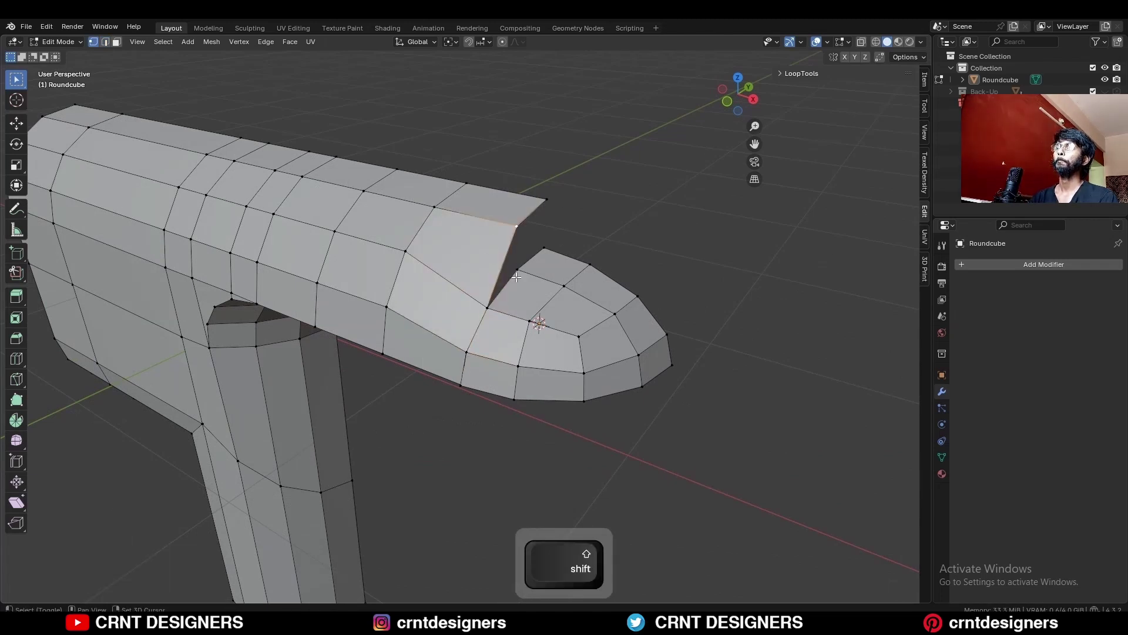
left_click(521, 267, "shift")
key("m")
left_click(523, 263)
left_click(547, 201)
left_click(546, 247, "shift")
- Scale the overhang's edge loop nearest the nose seam to about 0.83 along the global Z axis
key("KP_1")
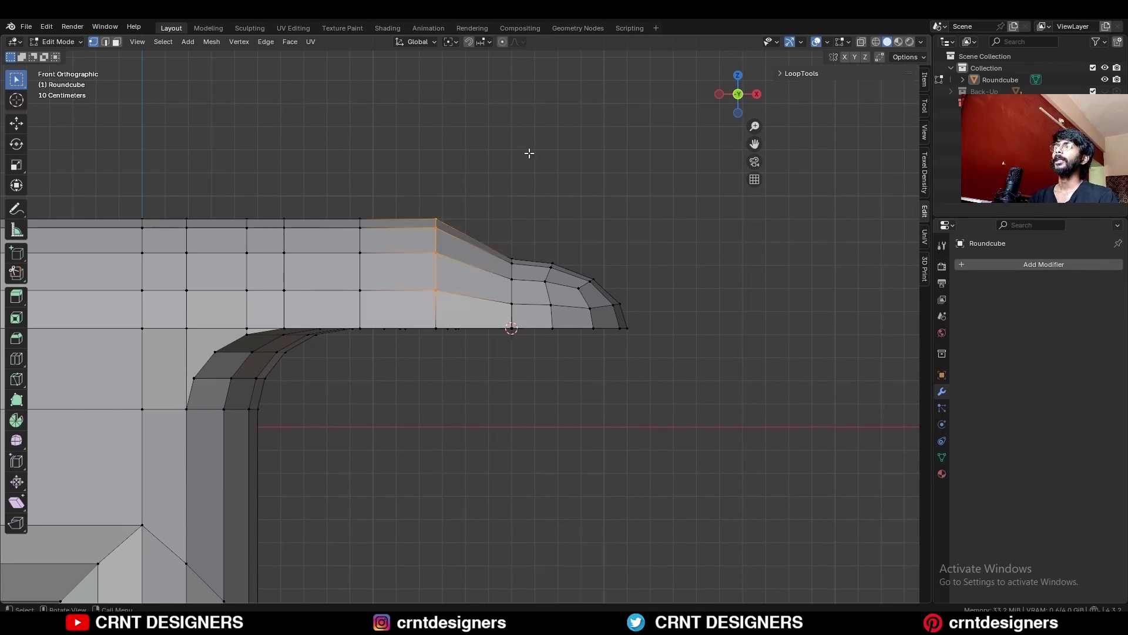
key("z")
key("s")
key("z")
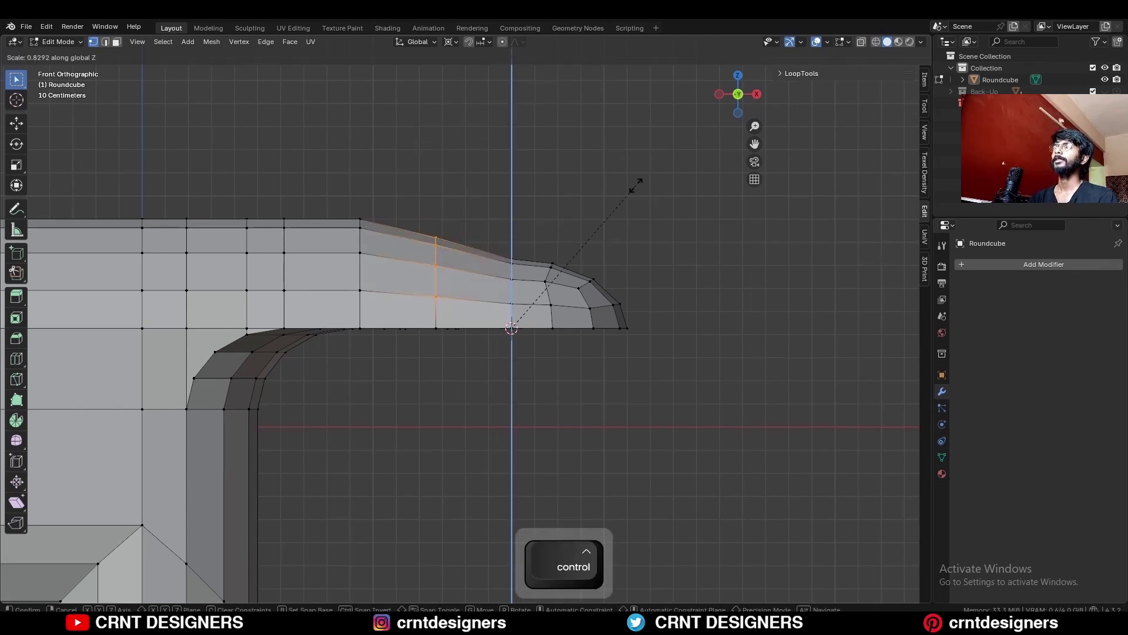
left_click(634, 186)
- Scale the second edge loop back from the nose seam to about 0.91 along the global Z axis
key("alt+z")
left_click_drag(328, 175, 395, 314)
key("alt+z")
key("s")
key("z")
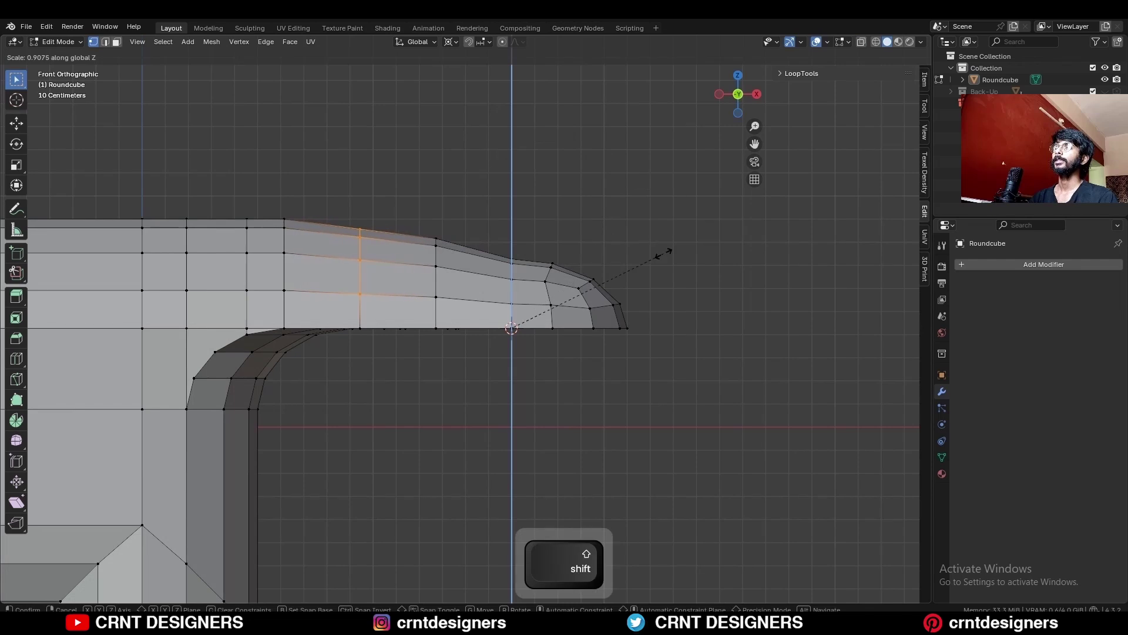
left_click(664, 253)
- Lower the loop nearest the nose seam further by scaling it to 0.948 along Z
left_click(435, 252, "alt")
key("s")
key("z")
left_click(560, 246)
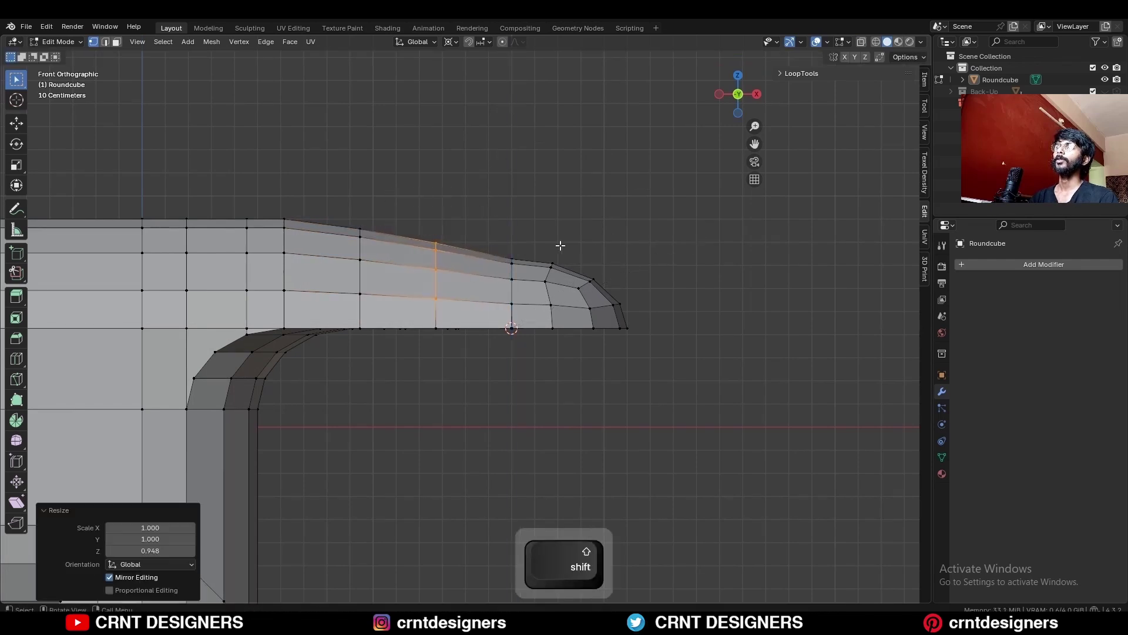
- Apply Set Edge Flow with tension 180 to the two edge loops between the rounded corner and the nose
left_click(385, 197)
key("alt+z")
key("alt+z")
key("2")
middle_click_drag(434, 276, 412, 297)
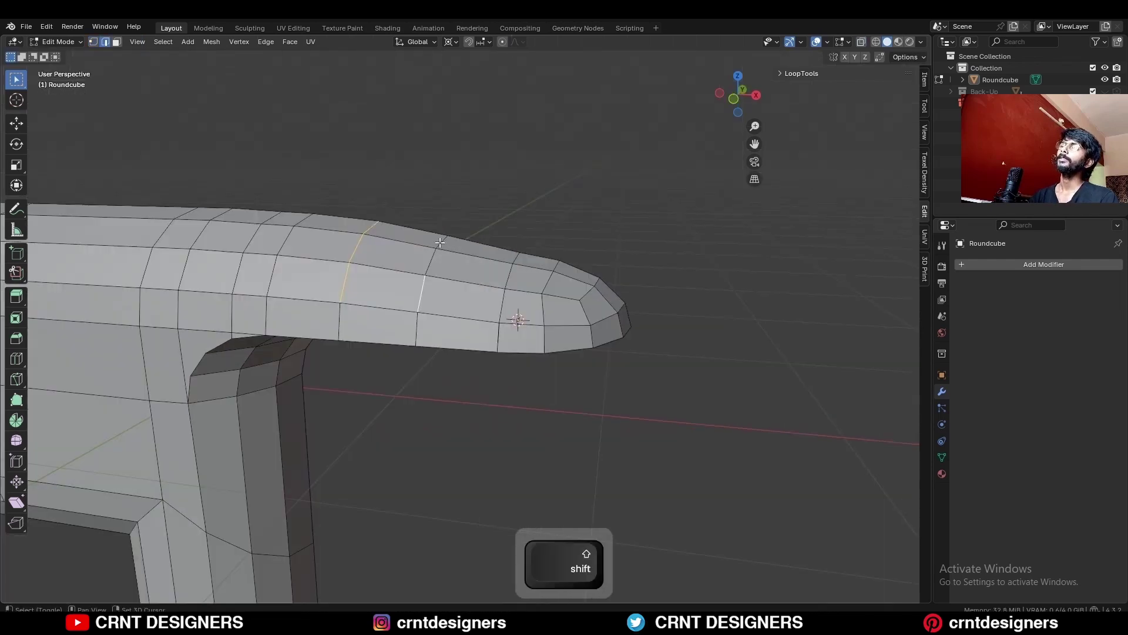
left_click(440, 242, "alt+shift")
key("ctrl+e")
left_click(789, 588)
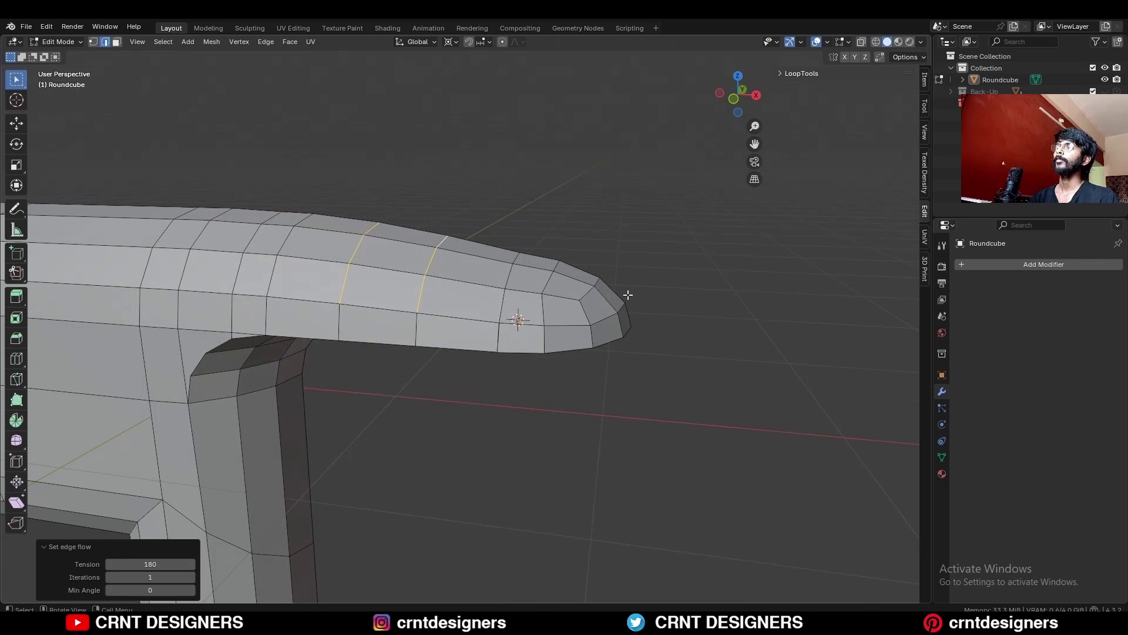
- Fill the open underside of the rounded nose with a single face
middle_click_drag(628, 295, 663, 277)
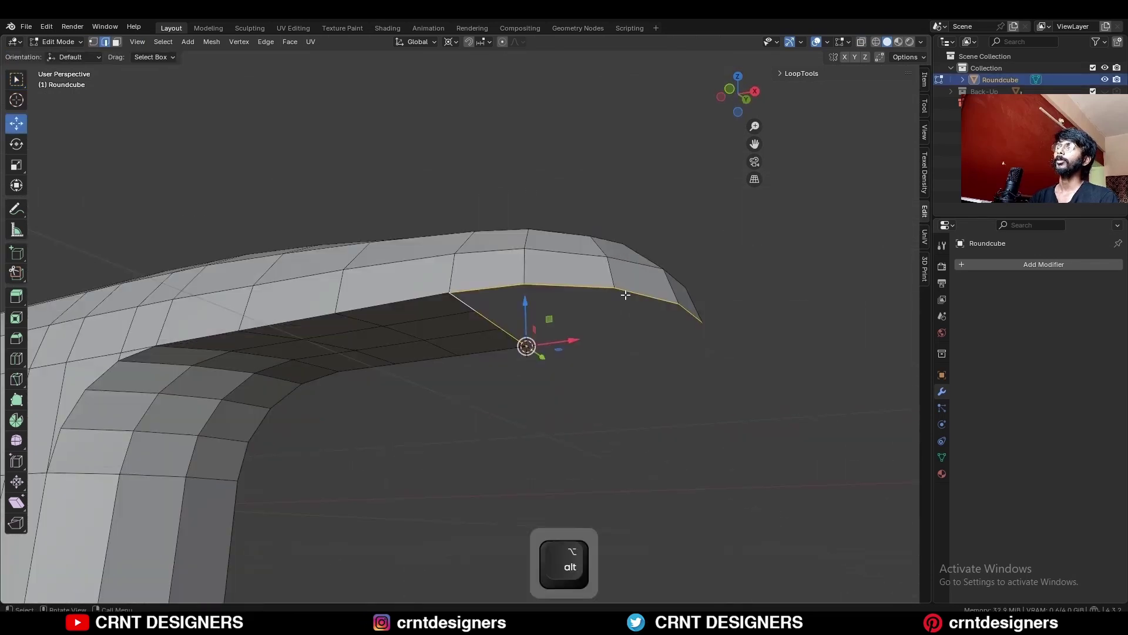
key("f")
middle_click_drag(626, 295, 573, 267)
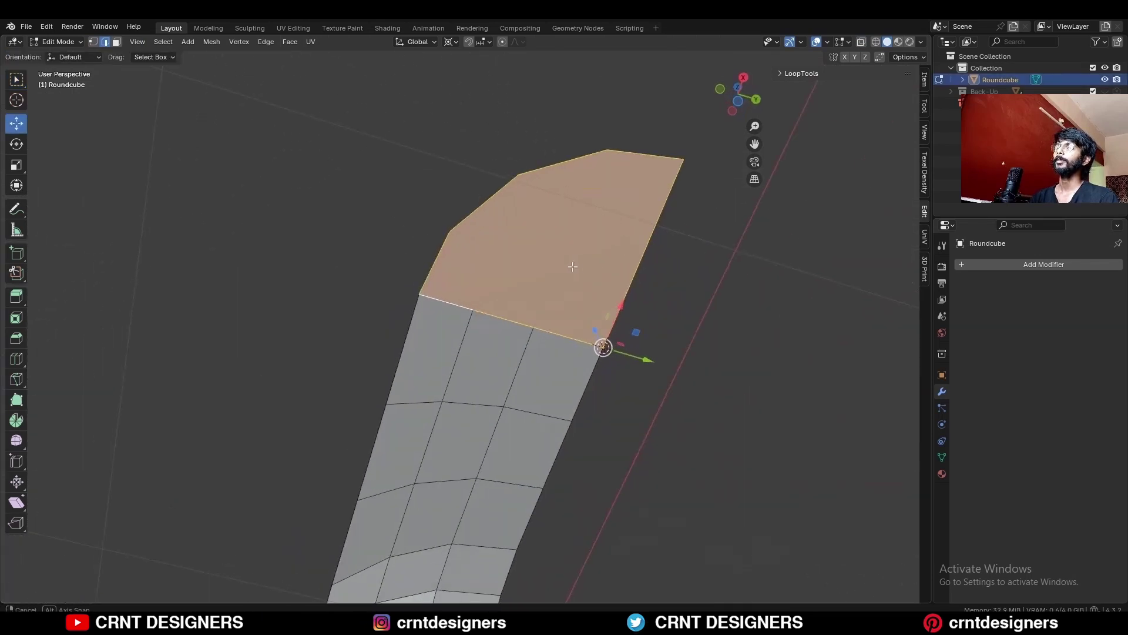
- Knife-cut two edges across the nose's underside face, joining the overhang's inner underside vertices to the matching nose rim vertices
key("1")
key("k")
left_click(604, 147)
key("space")
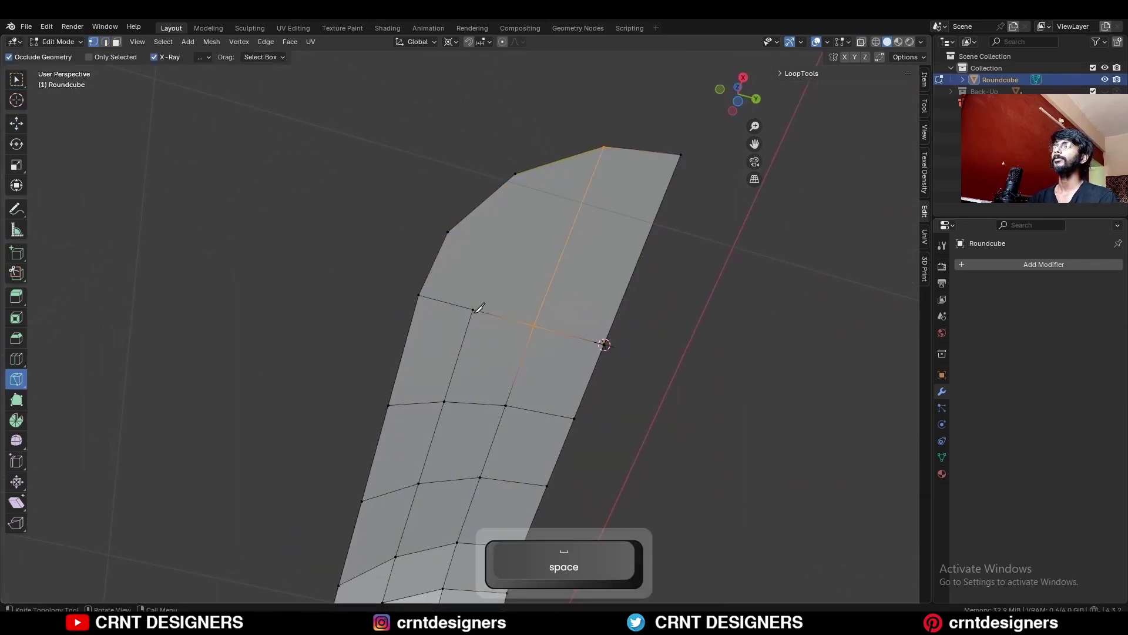
left_click(473, 310)
left_click(515, 174)
key("space")
- Examine the closed nose and the overhang's shape from several angles in Object Mode
scroll(468, 233, "down", 4)
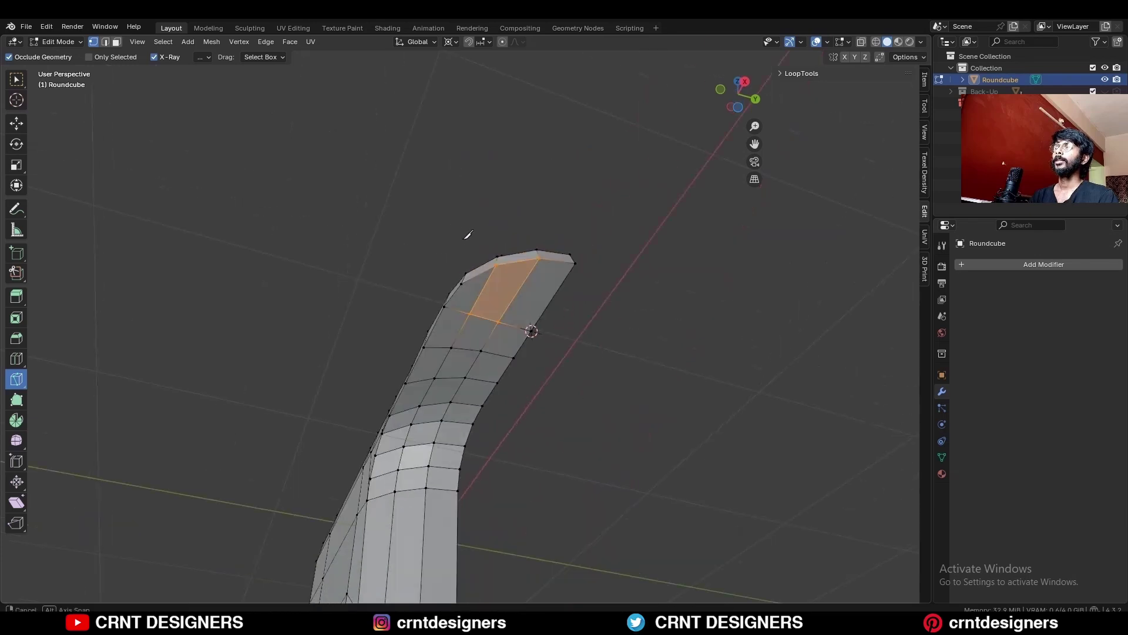
middle_click_drag(469, 234, 433, 306)
scroll(433, 305, "up", 4)
scroll(433, 255, "down", 3)
key("Tab")
left_click(433, 254)
middle_click_drag(433, 254, 638, 205)
scroll(637, 206, "up", 3)
- Even out the four upper side edge loops above the rounded corner using Set Edge Flow with tension 180
key("Tab")
key("KP_1")
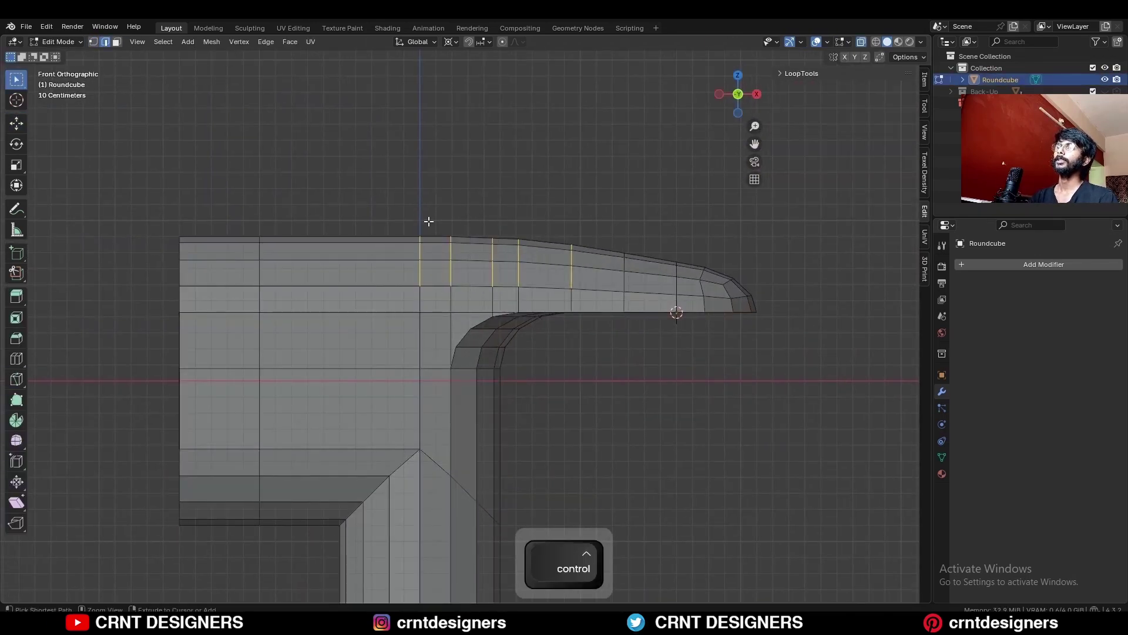
key("ctrl+e")
left_click(800, 423)
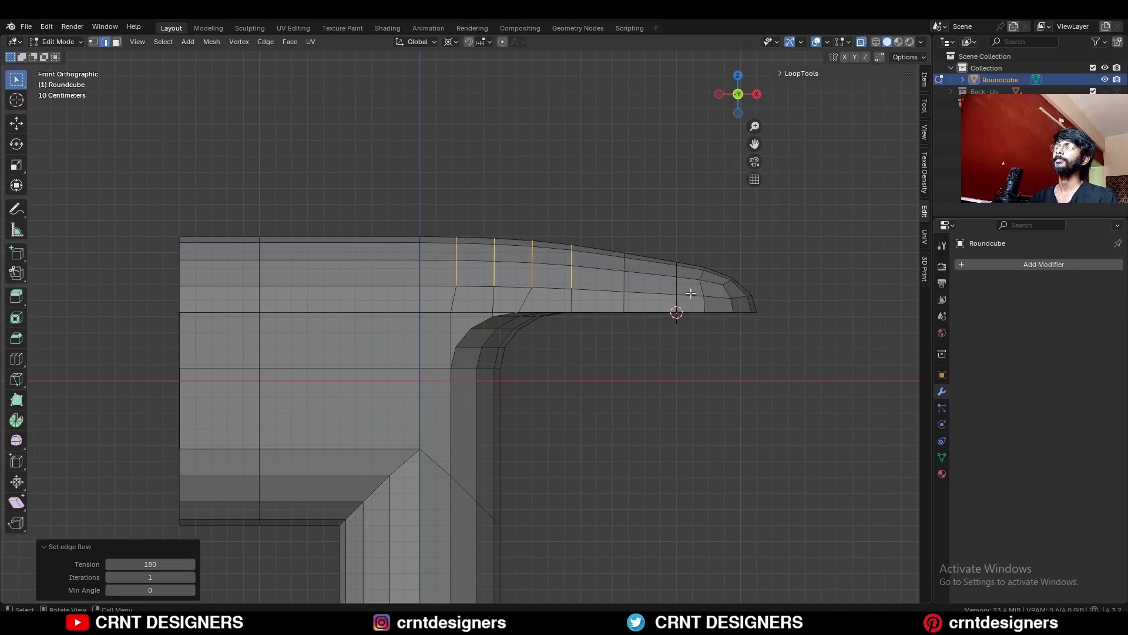
- Extend the selection to the next edge loop toward the nose and apply Set Edge Flow again
left_click(626, 272, "shift")
key("ctrl+e")
left_click(810, 422)
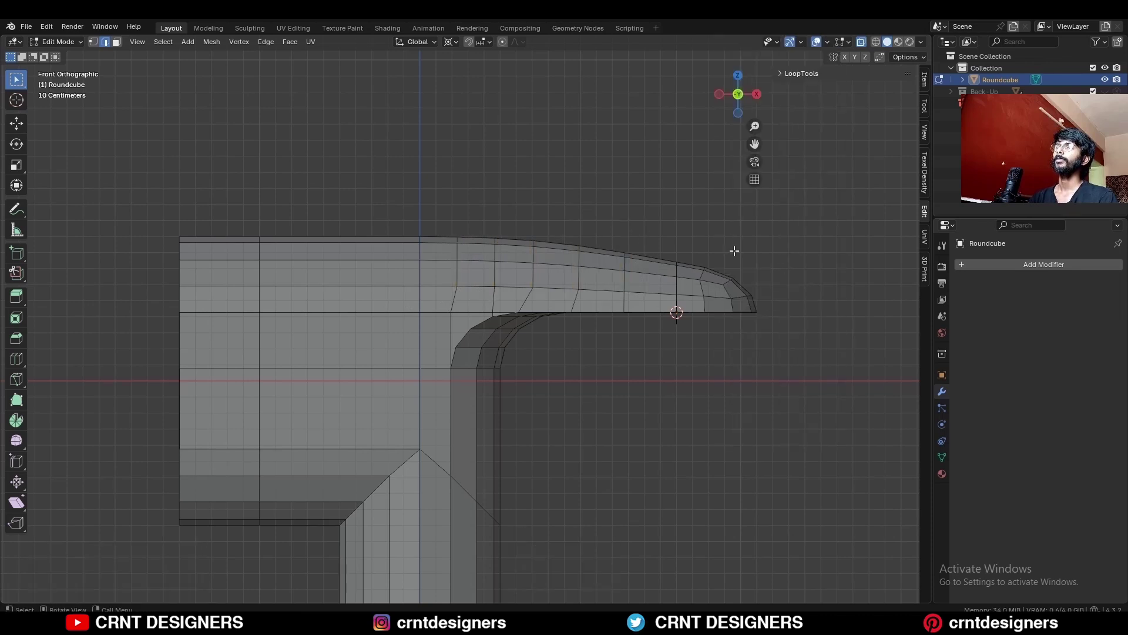
key("alt+z")
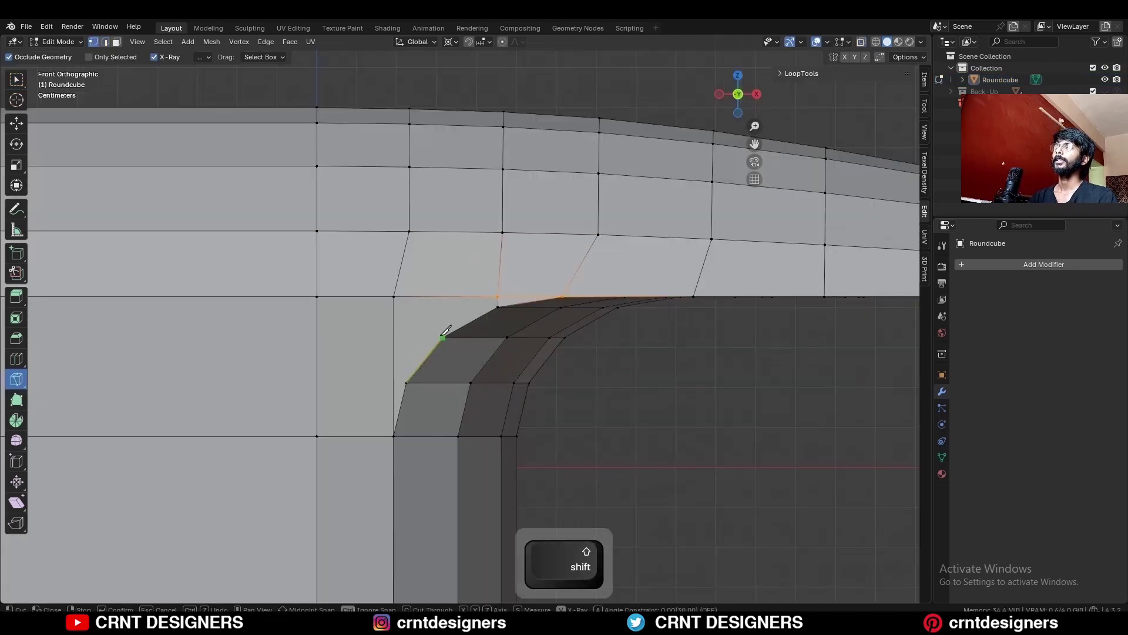
- Knife-cut a diagonal edge from the middle of the rounded corner to the body vertex above the stem's side edge
left_click(443, 337)
left_click(394, 297)
key("space")
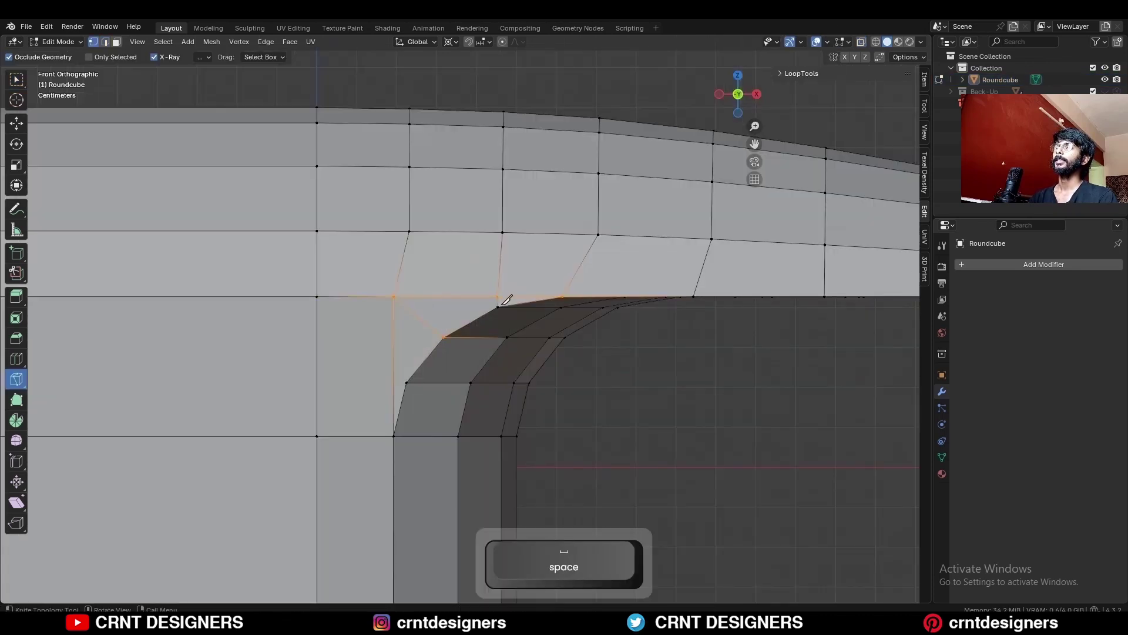
- Bevel the edge along the stem, rounded corner and overhang underside with width 0.1 m, 2 segments and shape 1.000
left_click(549, 212, "alt")
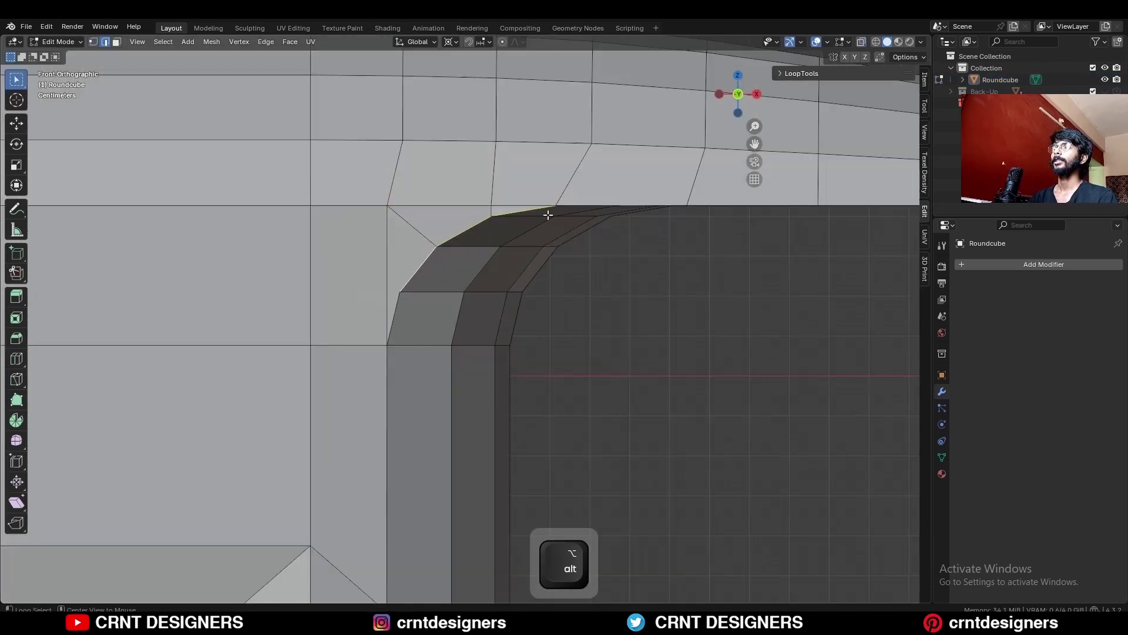
left_click(573, 206, "alt+shift")
scroll(647, 247, "down", 5)
left_click(703, 274, "alt+shift")
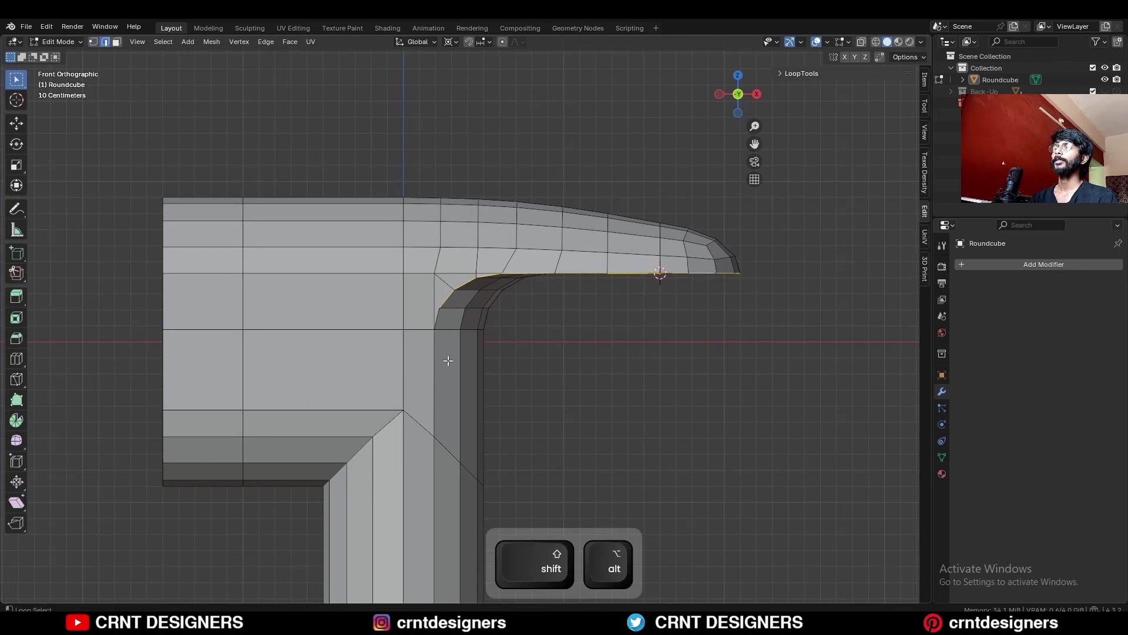
key("ctrl+b")
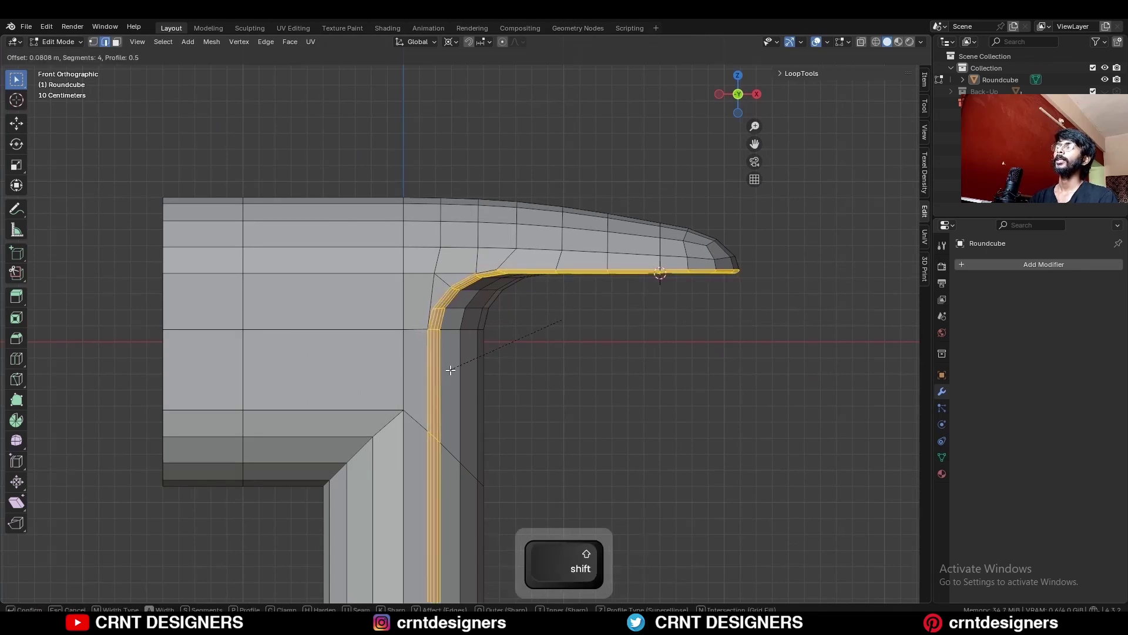
left_click(450, 369)
left_click_drag(187, 437, 233, 437)
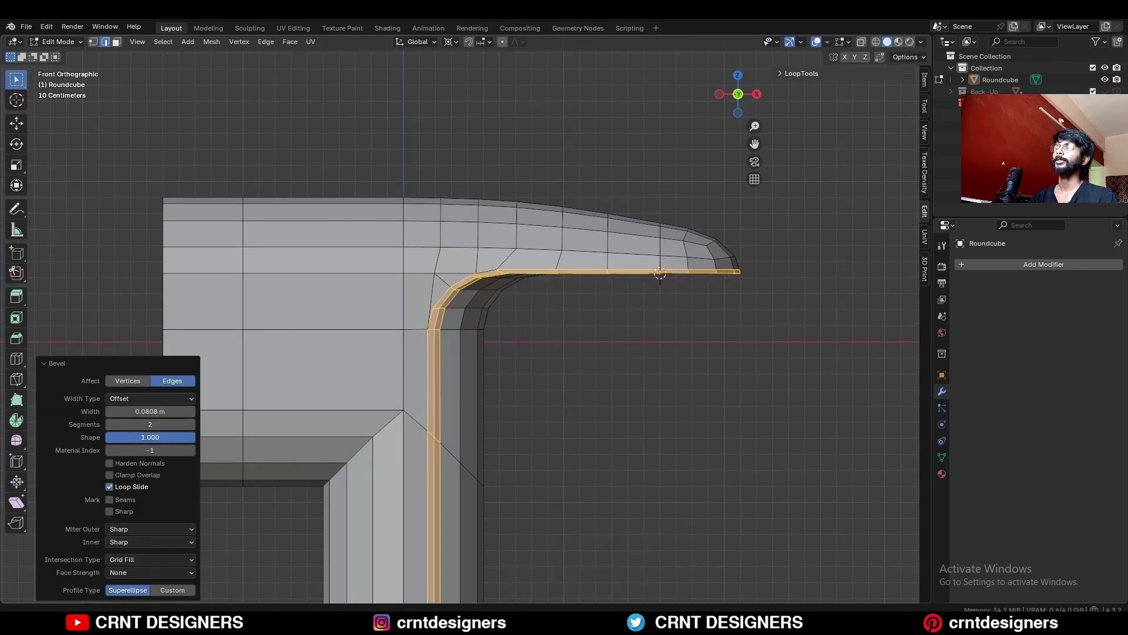
middle_click_drag(371, 335, 318, 370, "shift")
scroll(413, 319, "up", 3)
middle_click_drag(413, 319, 456, 358, "shift")
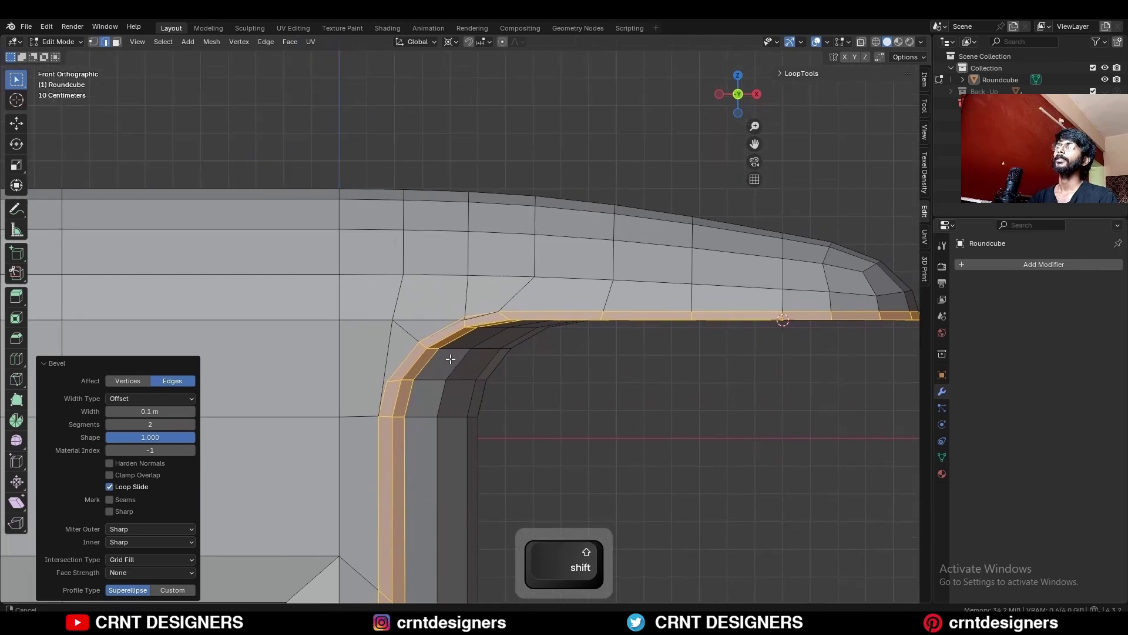
- Slide the extra vertex above the rounded corner away from the bevel, toward the body
scroll(456, 358, "up", 2)
key("1")
left_click(429, 340)
key("g")
left_click(429, 322)
key("g")
key("g")
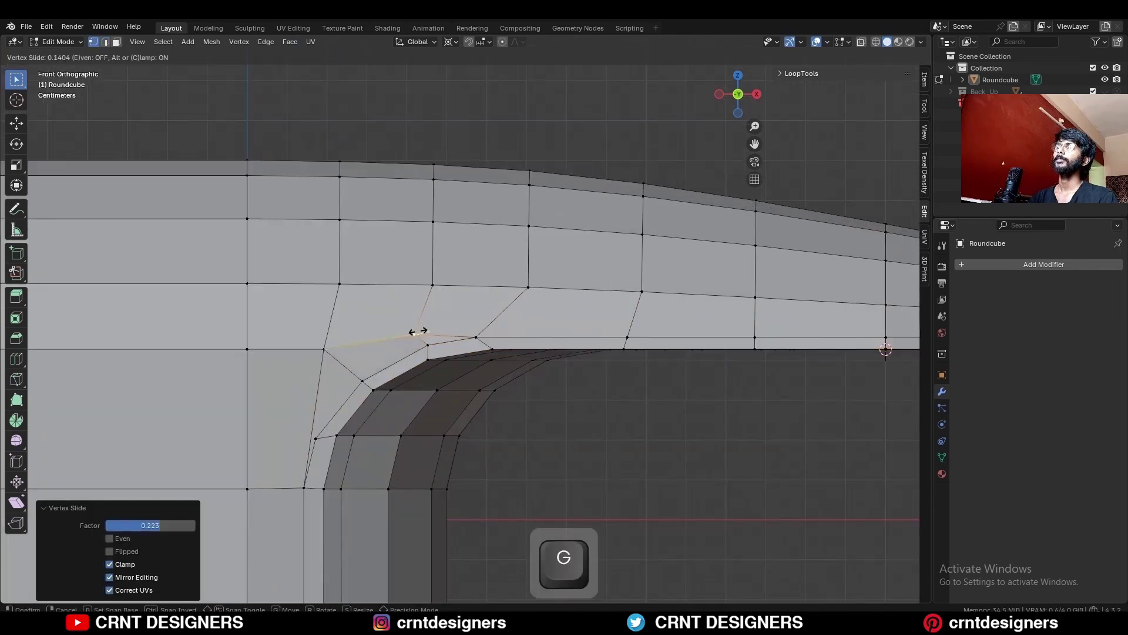
left_click(416, 331)
- Slide the bevel border vertex at the overhang end of the rounded corner up and toward the nose
left_click(477, 336)
key("g")
key("g")
left_click(490, 326)
key("g")
key("g")
left_click(499, 332)
- Slide the two upper bevel border vertices along the rounded corner to even out the bevel strip
left_click(429, 345)
key("g")
key("g")
left_click(417, 342)
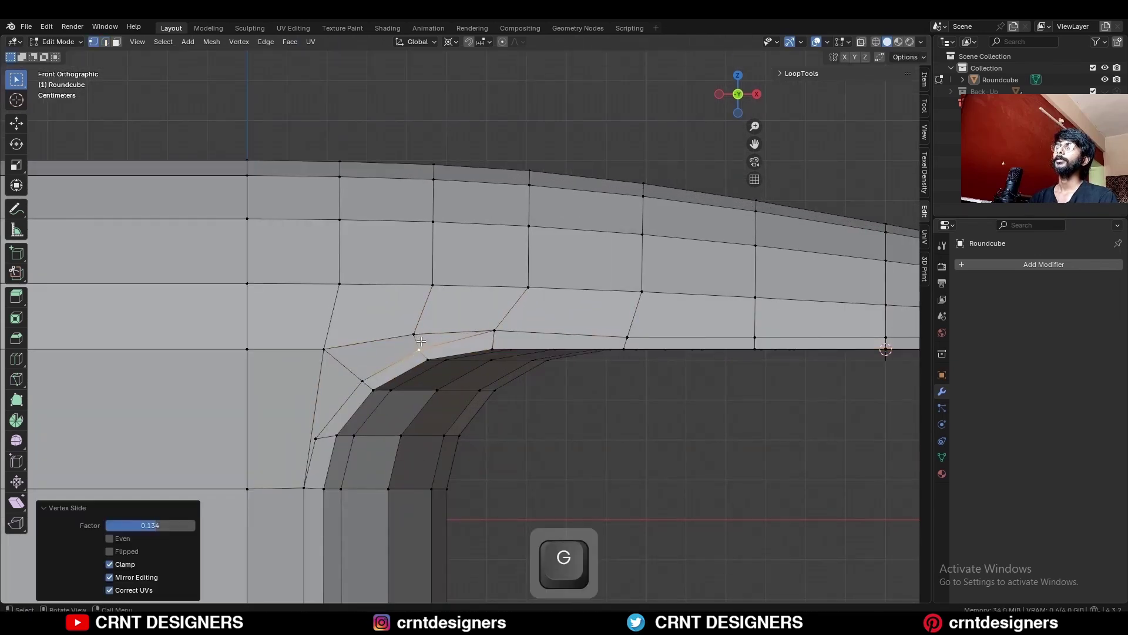
scroll(411, 347, "down", 1)
left_click(379, 370)
key("g")
key("g")
left_click(376, 370)
- Slide the lowest bevel border vertex of the rounded corner to even the strip above the stem
left_click(342, 419)
key("g")
key("g")
left_click(349, 413)
key("g")
key("g")
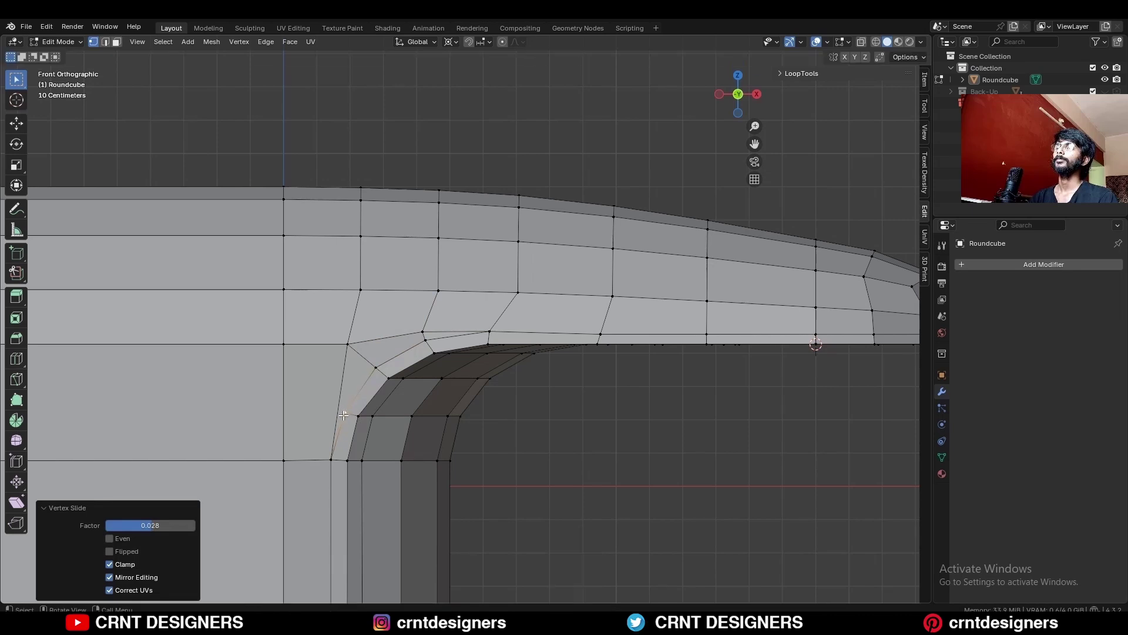
key("g")
left_click(348, 411)
- Dissolve the extra edge above the rounded corner and merge its leftover vertex into the bevel vertex directly below
left_click(348, 345)
middle_click_drag(407, 345, 464, 313, "shift")
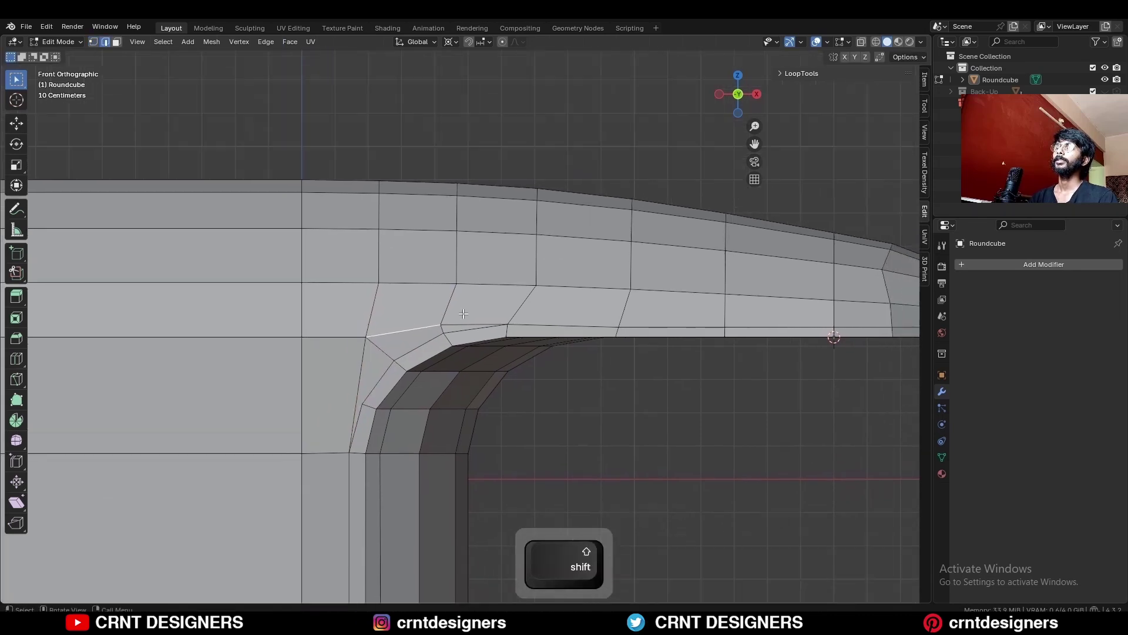
key("ctrl+x")
key("1")
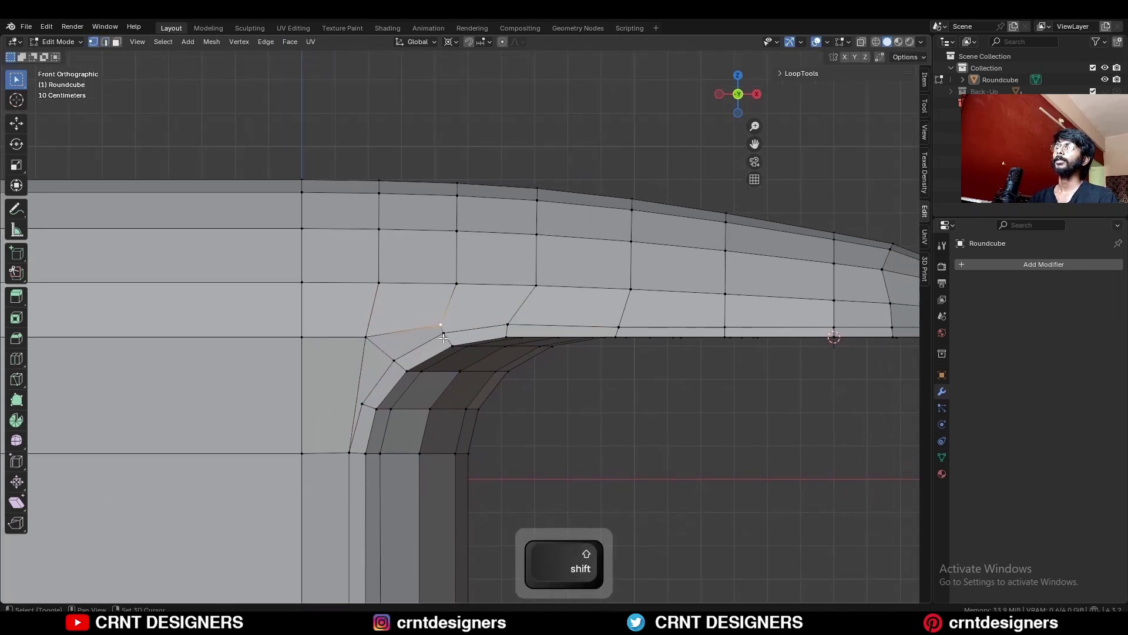
key("m")
left_click(460, 319)
- Reroute the long edge beside the rounded corner to the lower bevel vertex and dissolve the short diagonal edge
middle_click_drag(357, 401, 375, 369, "shift")
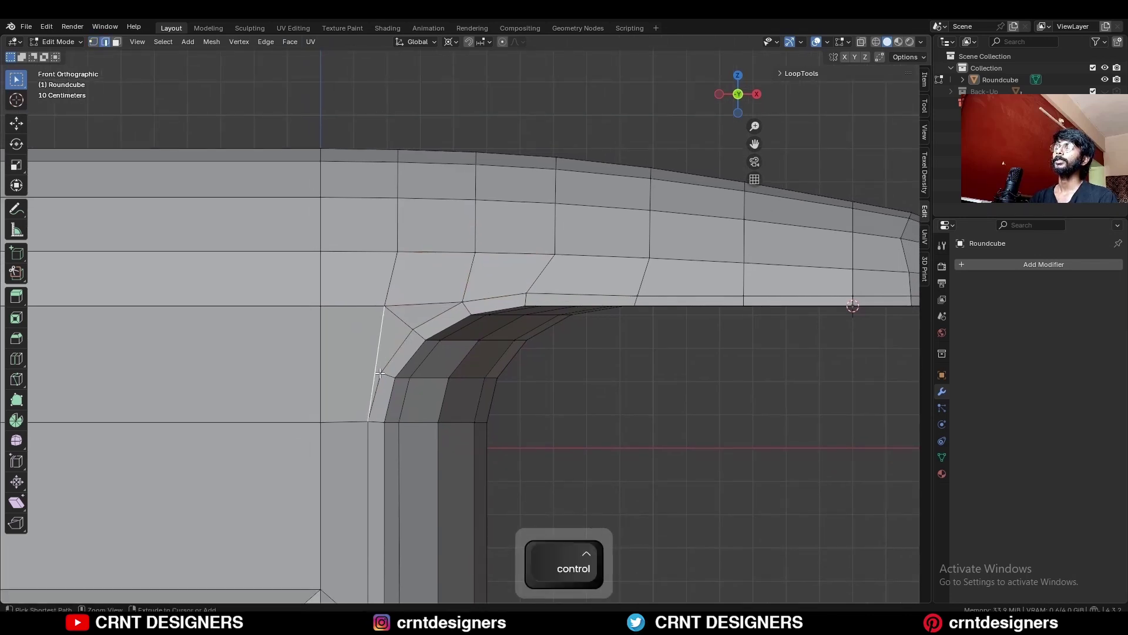
key("ctrl+x")
key("1")
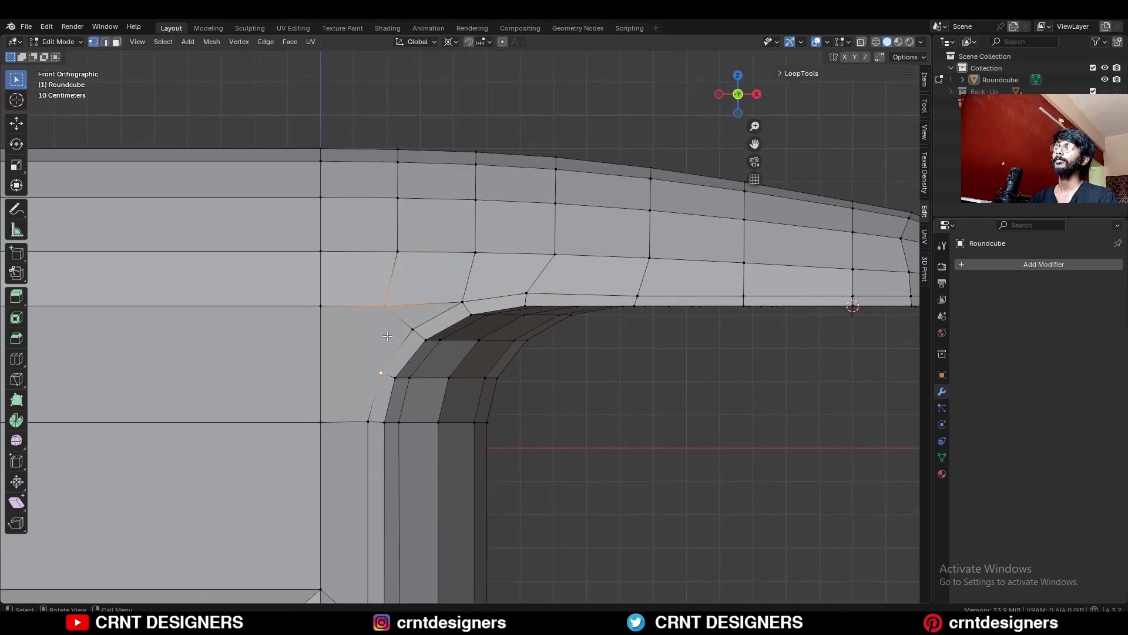
key("ctrl+x")
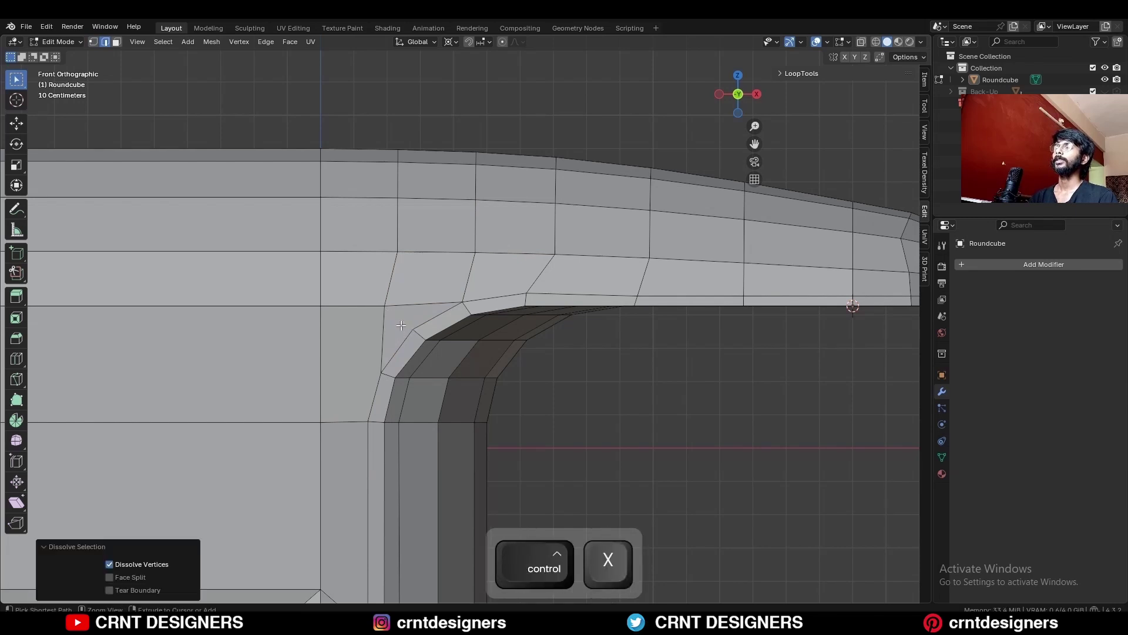
- Add a level 2 Subdivision modifier to the body and shade it smooth
key("Tab")
key("ctrl+2")
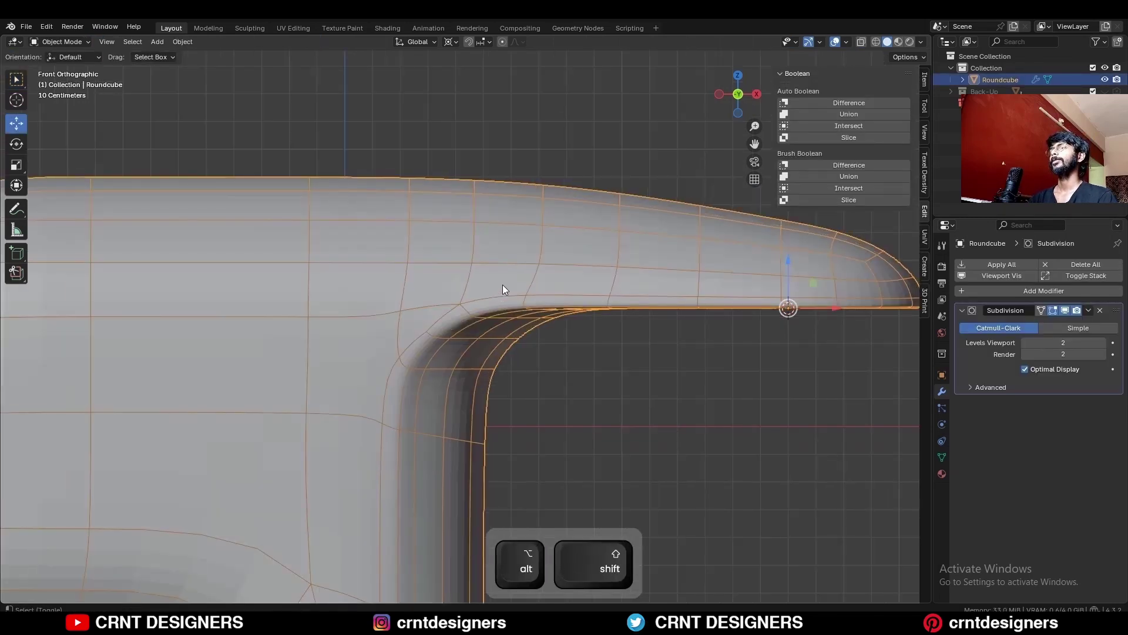
key("alt+shift+z")
middle_click_drag(503, 285, 468, 322)
right_click(469, 305)
left_click(470, 297)
key("alt+shift+z")
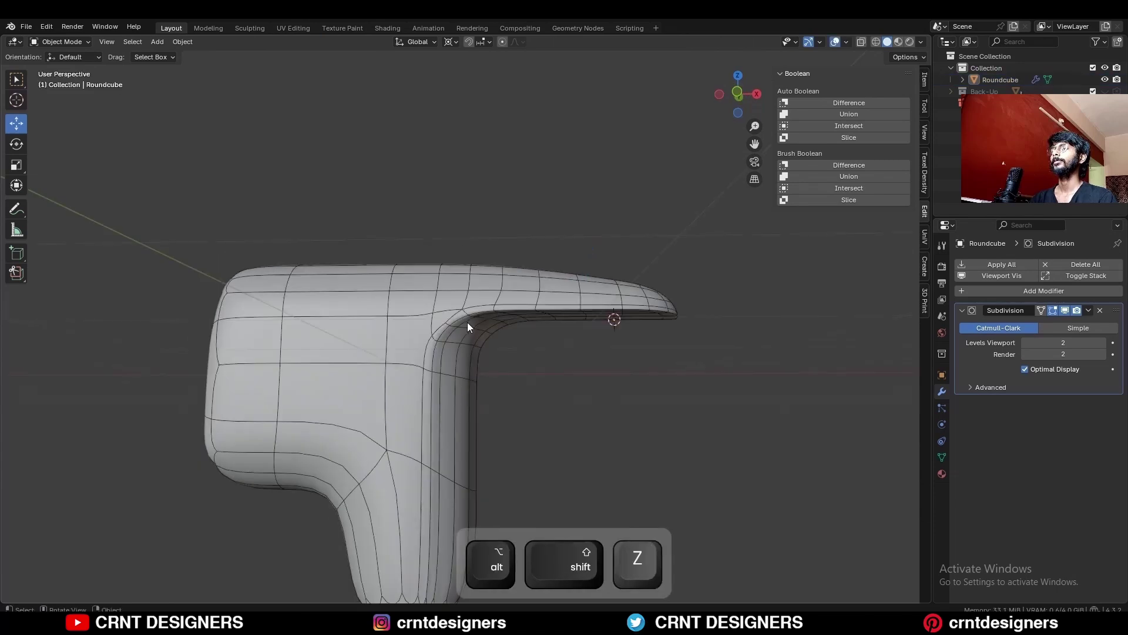
- Return to mesh editing and turn off the Subdivision modifier's Edit Mode display
middle_click_drag(443, 373, 450, 331, "shift")
key("Tab")
left_click(1049, 311)
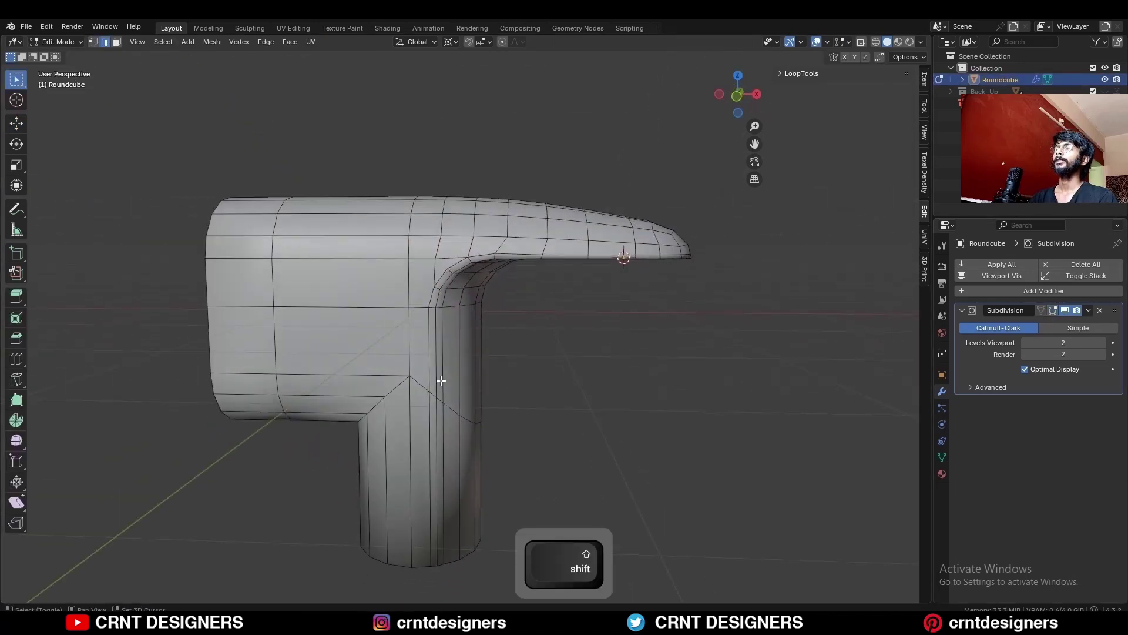
- Knife-cut horizontally through the stem from the inner junction vertex to its outer side, and dissolve the old diagonal edges
scroll(456, 367, "up", 3)
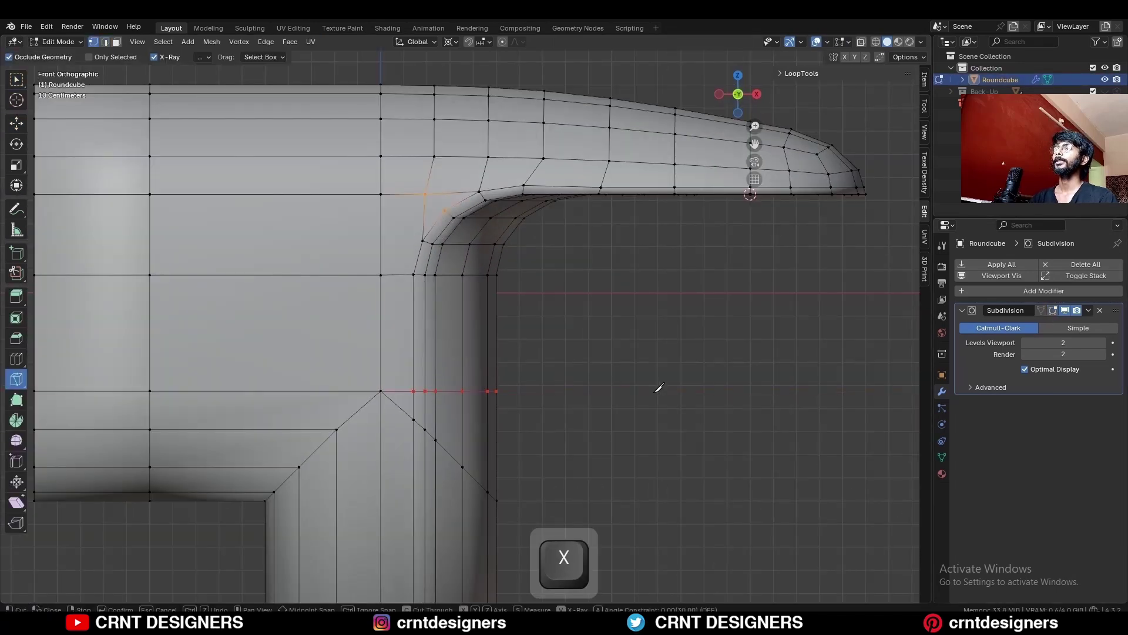
key("Return")
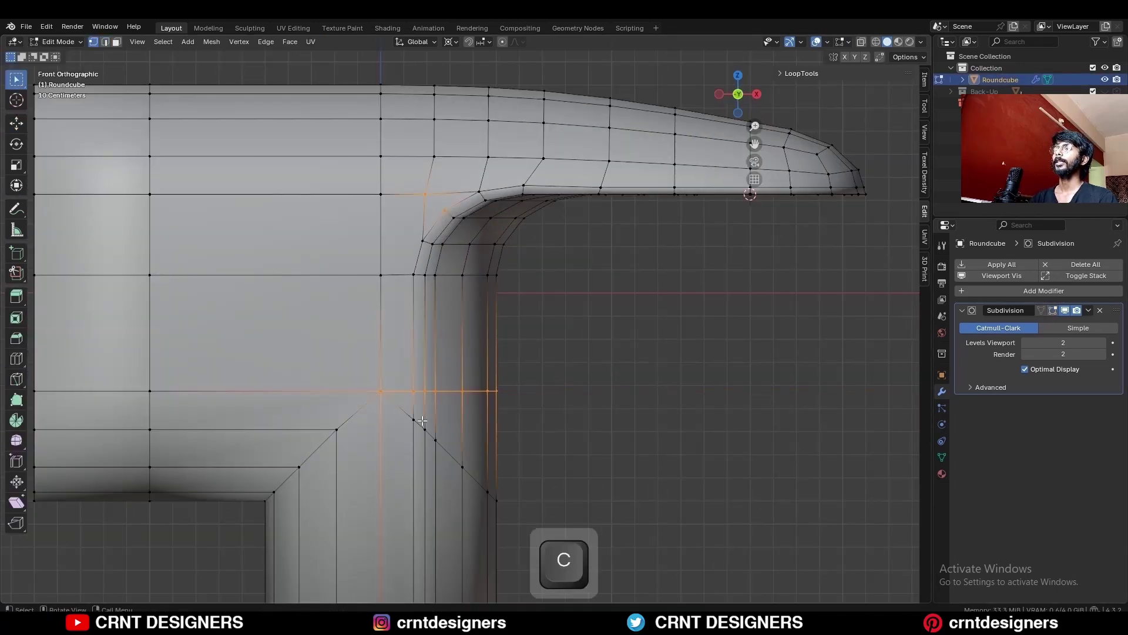
key("ctrl+x")
middle_click_drag(579, 370, 607, 260, "shift")
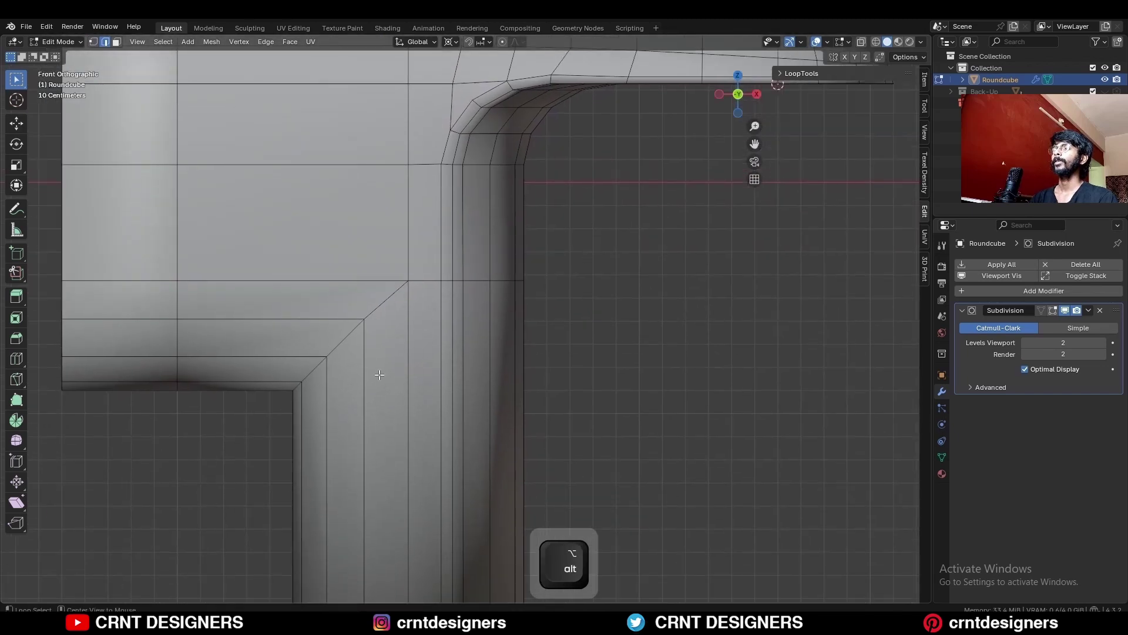
- Bevel the diagonal edges at the inner stem junction into a rounded, multi-segment curve about 0.8 m in offset
scroll(513, 380, "down", 5)
key("ctrl+b")
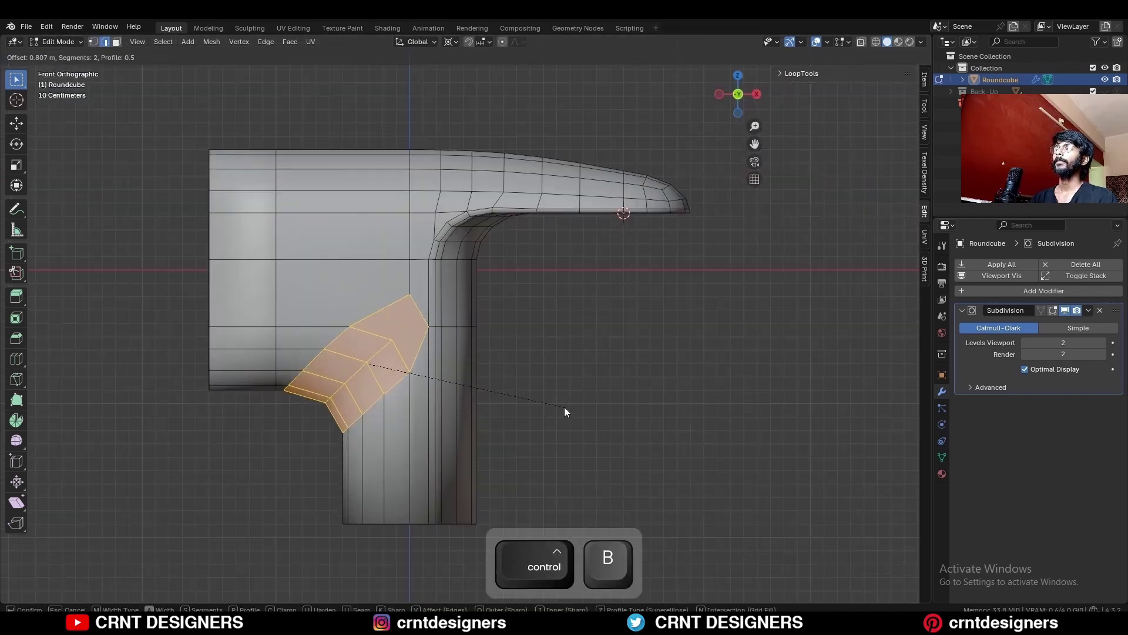
scroll(564, 407, "up", 1)
left_click(564, 408)
- Knife-cut two vertical lines from the first two vertices of the bevel arc up to the body's upper edge
left_click(458, 358)
middle_click_drag(421, 345, 404, 370, "shift")
scroll(404, 370, "up", 2)
key("k")
key("1")
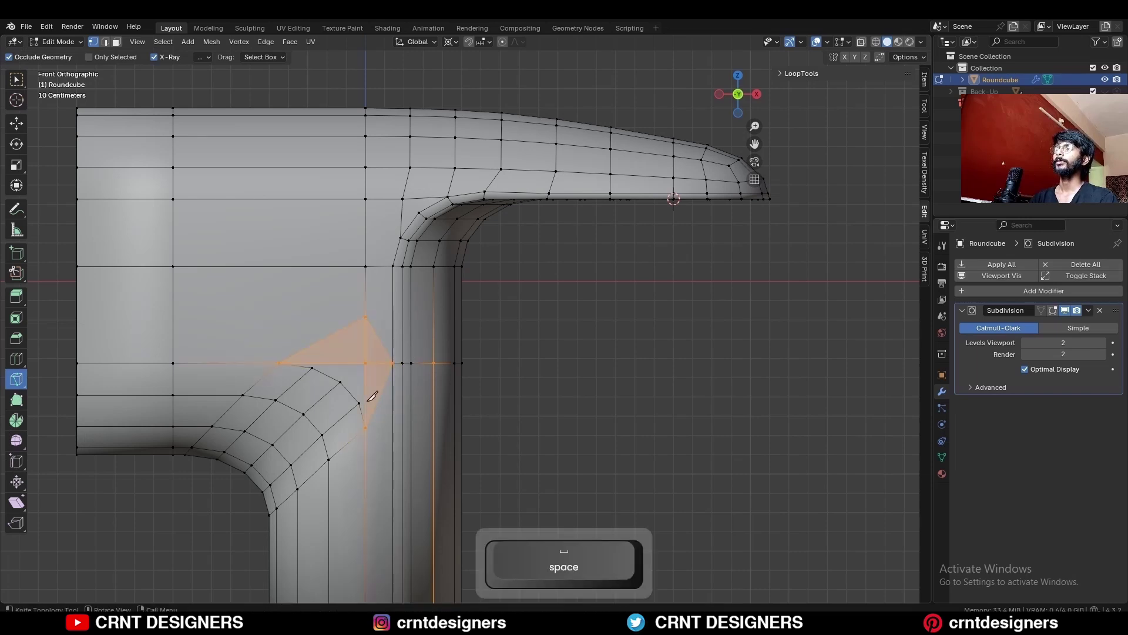
left_click(279, 72)
key("space")
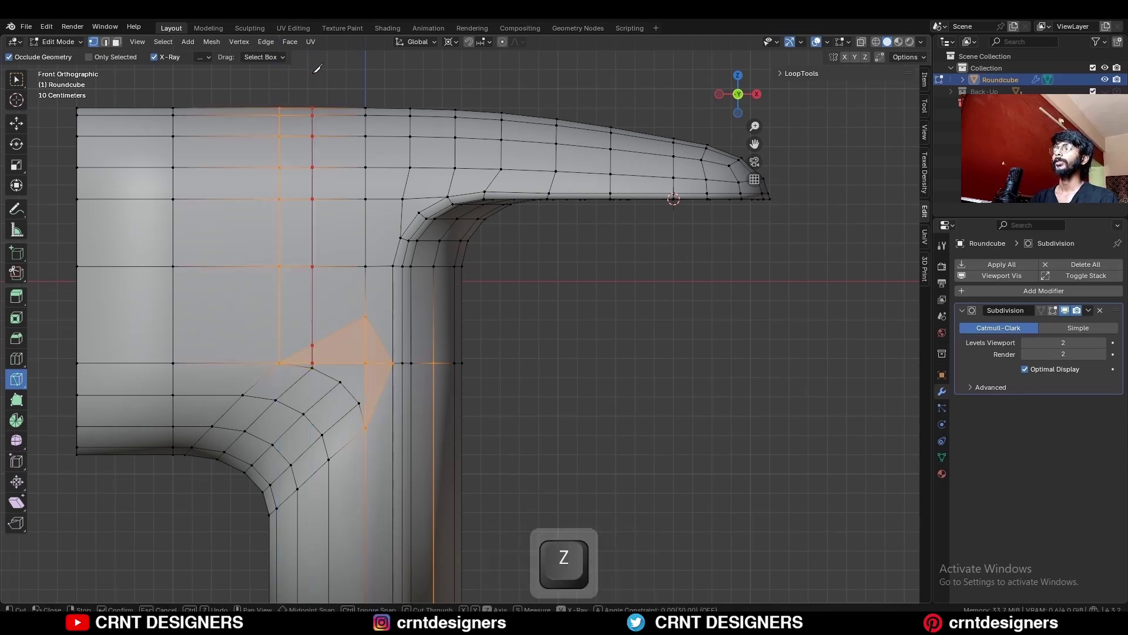
left_click(317, 68)
key("space")
- Knife-connect the arc's middle vertex to the corner above, and cut horizontally from the two lower arc vertices across the stem
left_click(340, 383)
left_click(367, 426)
key("x")
left_click(473, 421)
key("space")
left_click(360, 404)
key("x")
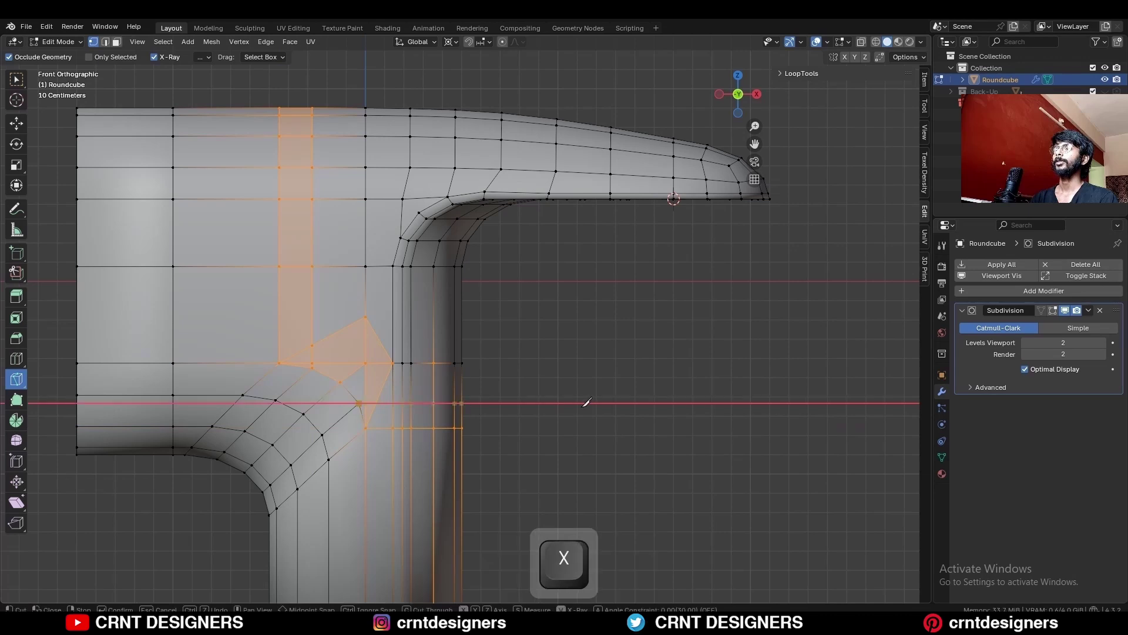
left_click(584, 405)
key("space")
- Dissolve the surplus diagonal edges above the bevel arc
key("ctrl+x")
left_click(359, 289)
left_click(316, 312, "shift")
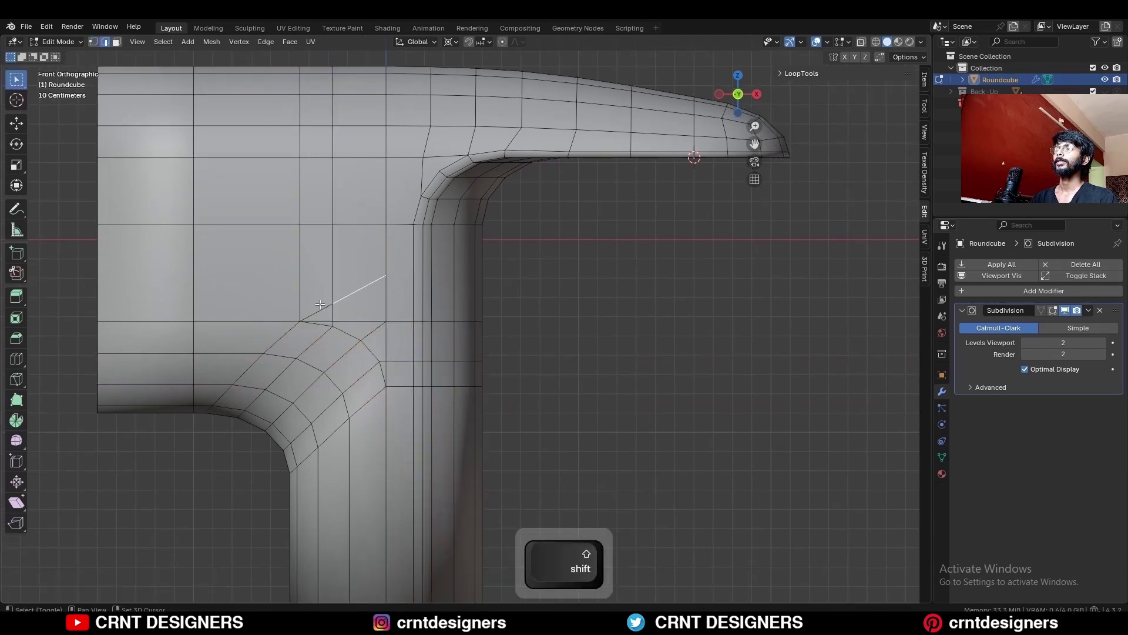
key("ctrl+x")
- Merge the two close vertices on the stem's horizontal junction edge at their center and dissolve the surplus edges below
middle_click_drag(442, 313, 480, 367, "shift")
scroll(479, 367, "up", 1)
key("1")
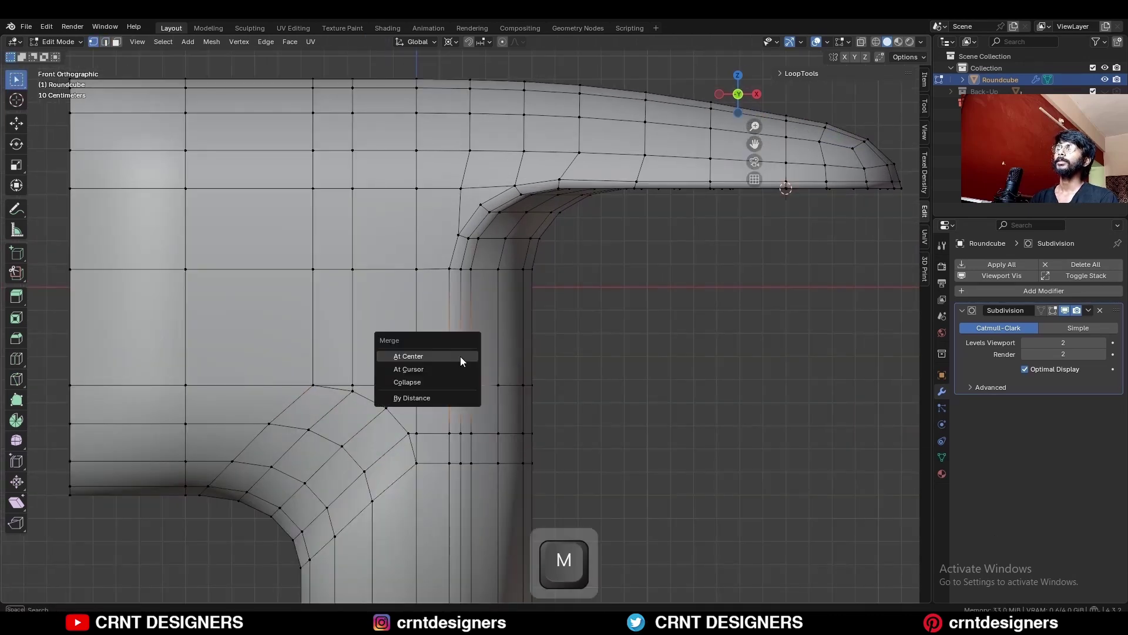
left_click(460, 356)
key("2")
key("ctrl+x")
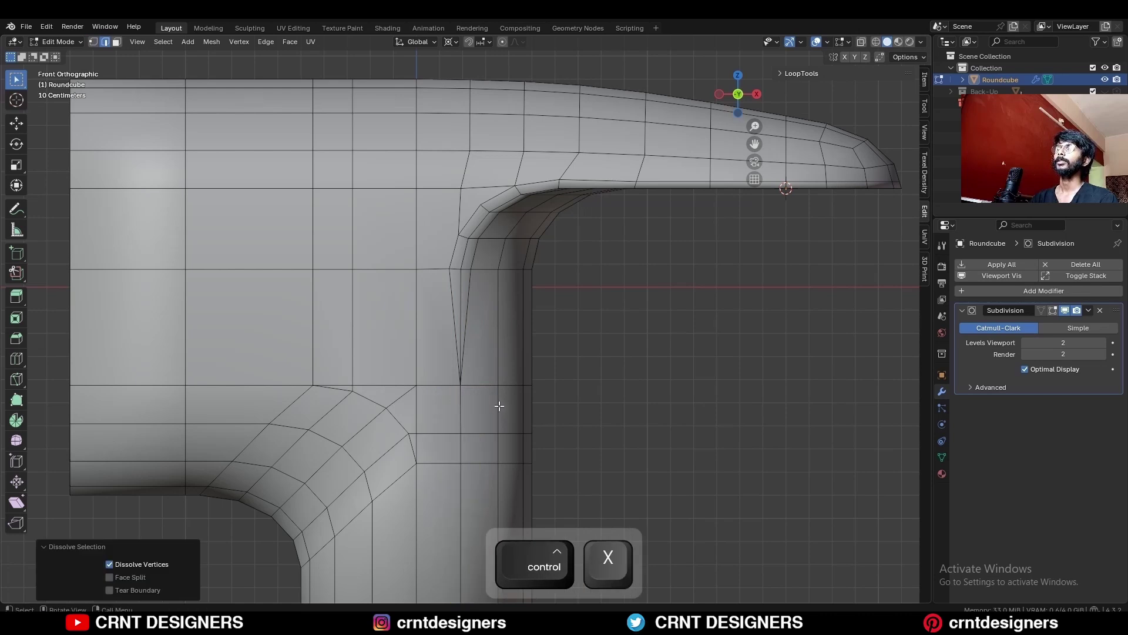
key("Tab")
key("Tab")
- Merge the two nearly coincident vertex pairs on the bevel arc into the vertices on the straight grid edges
middle_click_drag(362, 426, 441, 395, "shift")
key("1")
left_click(501, 388)
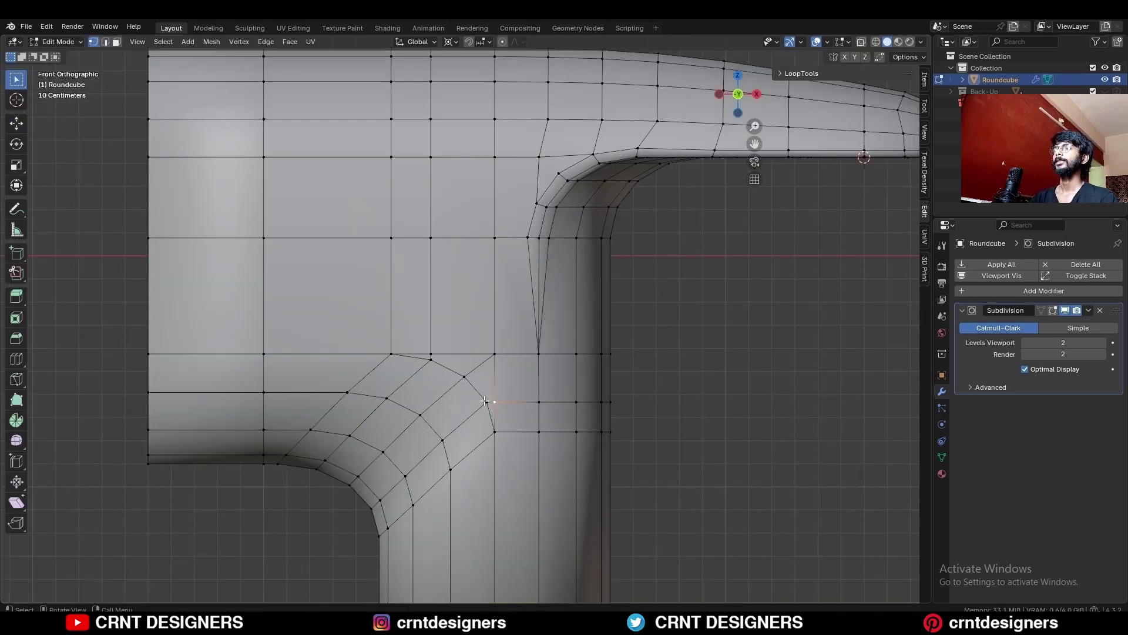
key("m")
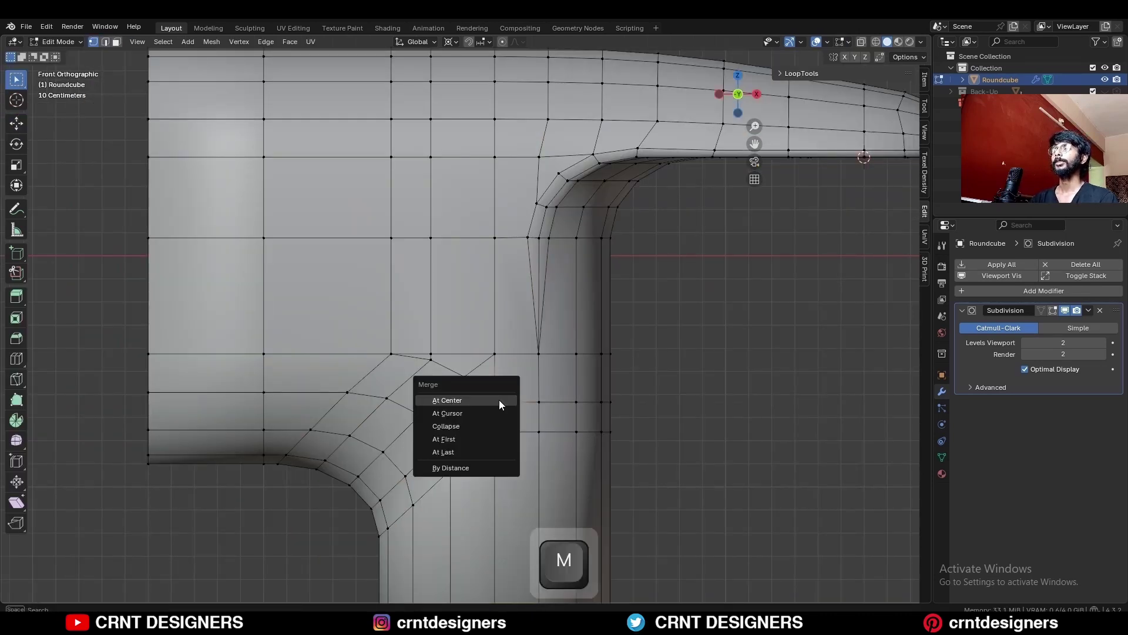
left_click(493, 444)
left_click(429, 356)
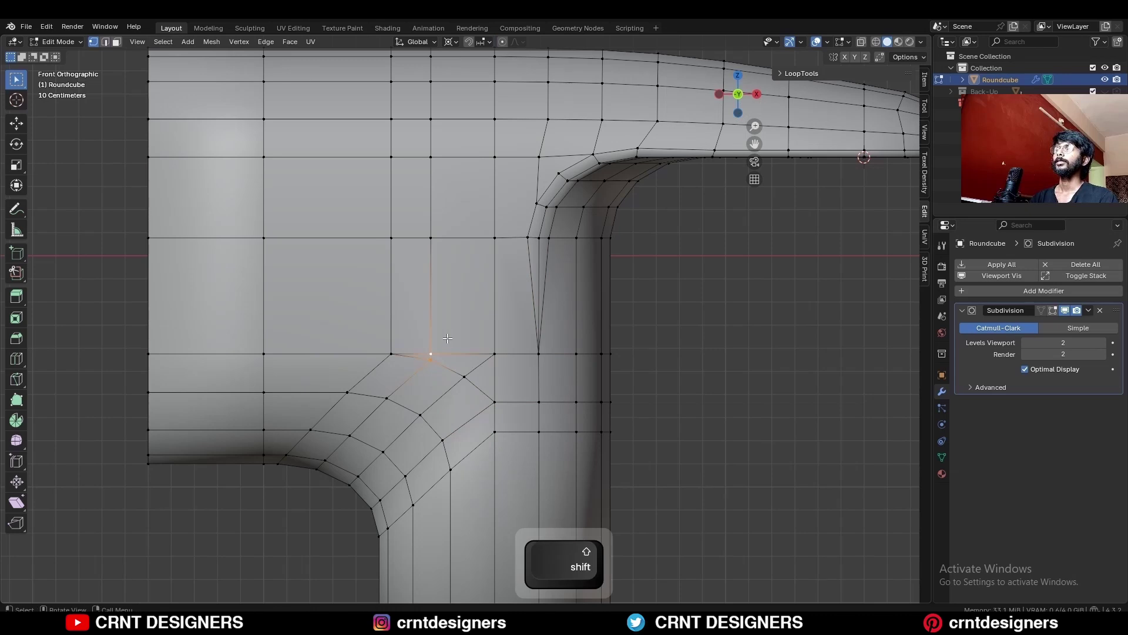
key("m")
left_click(447, 337)
left_click(463, 330)
- Delete the cap face under the stem and the flat faces closing the body's broad end
key("3")
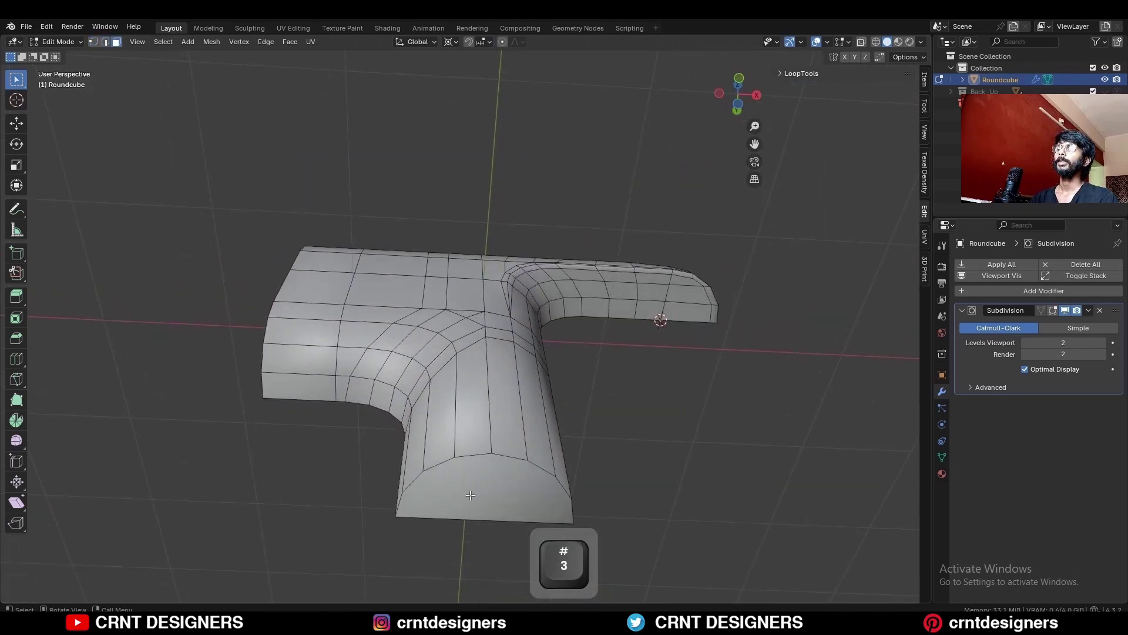
left_click(469, 493)
key("x")
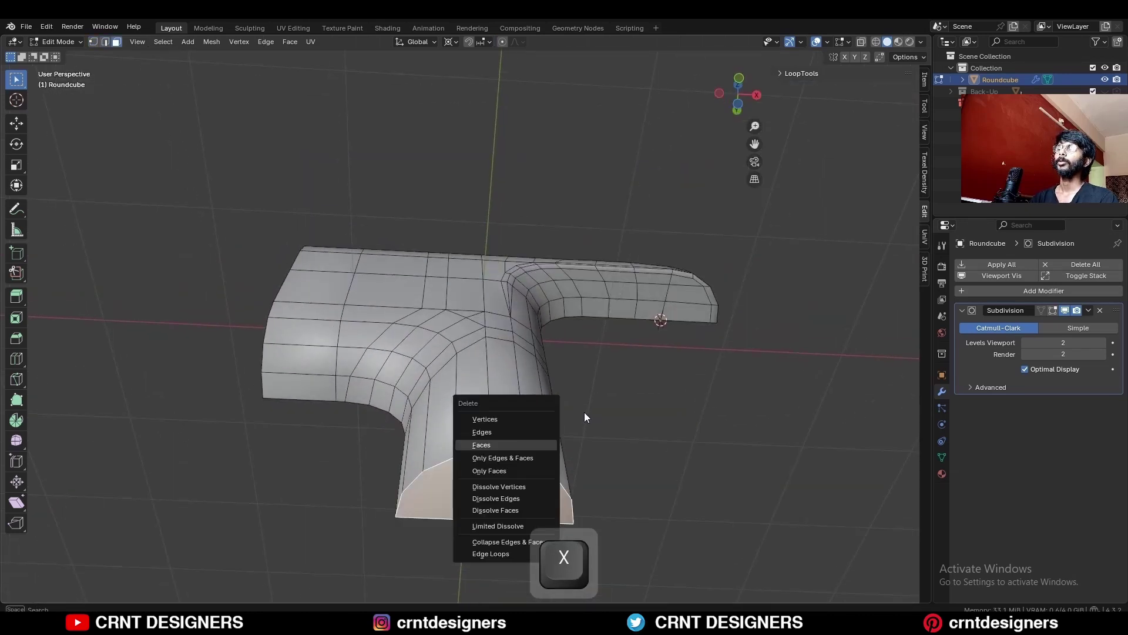
left_click(521, 443)
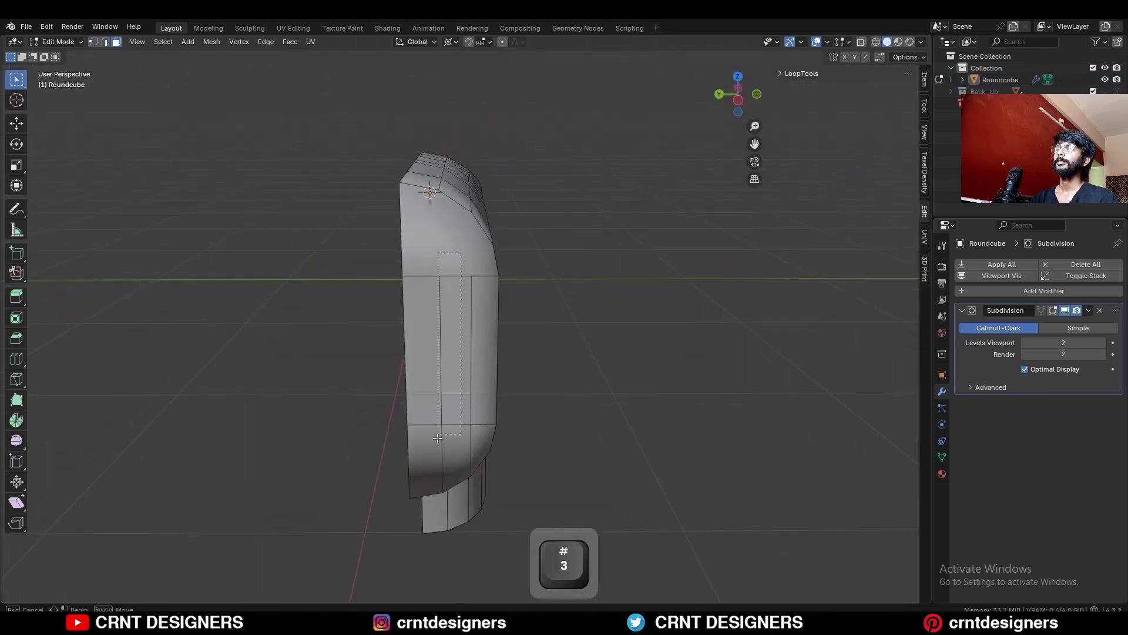
left_click_drag(438, 438, 460, 440)
key("x")
left_click(588, 345)
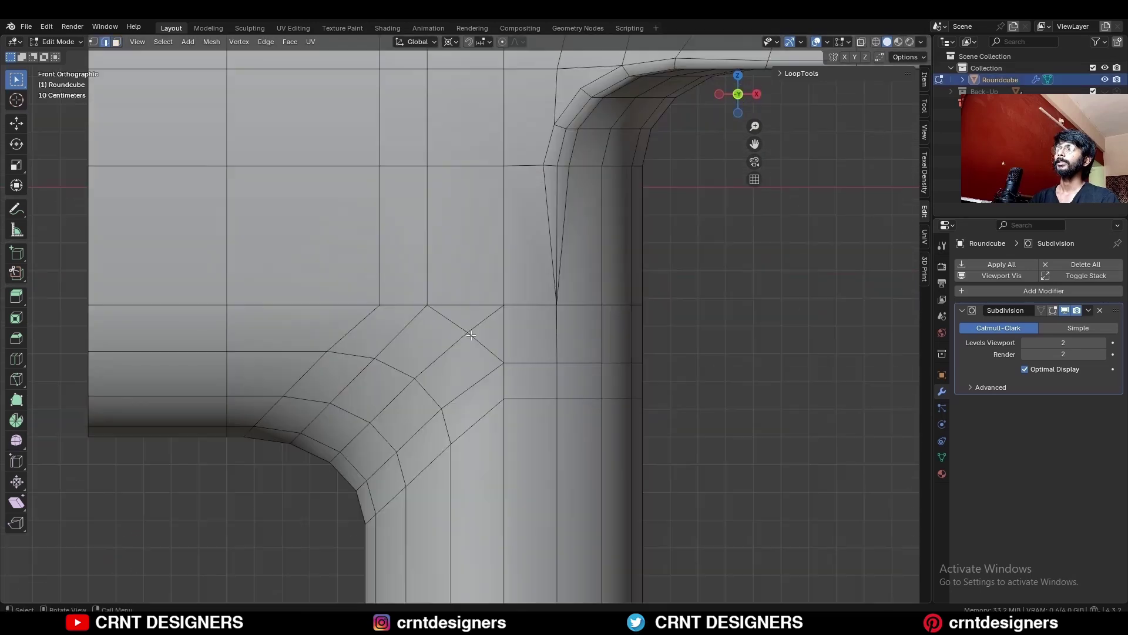
- Merge the arc's middle vertex into the junction corner vertex above it, and preview the smooth body without overlays
key("m")
left_click(495, 314)
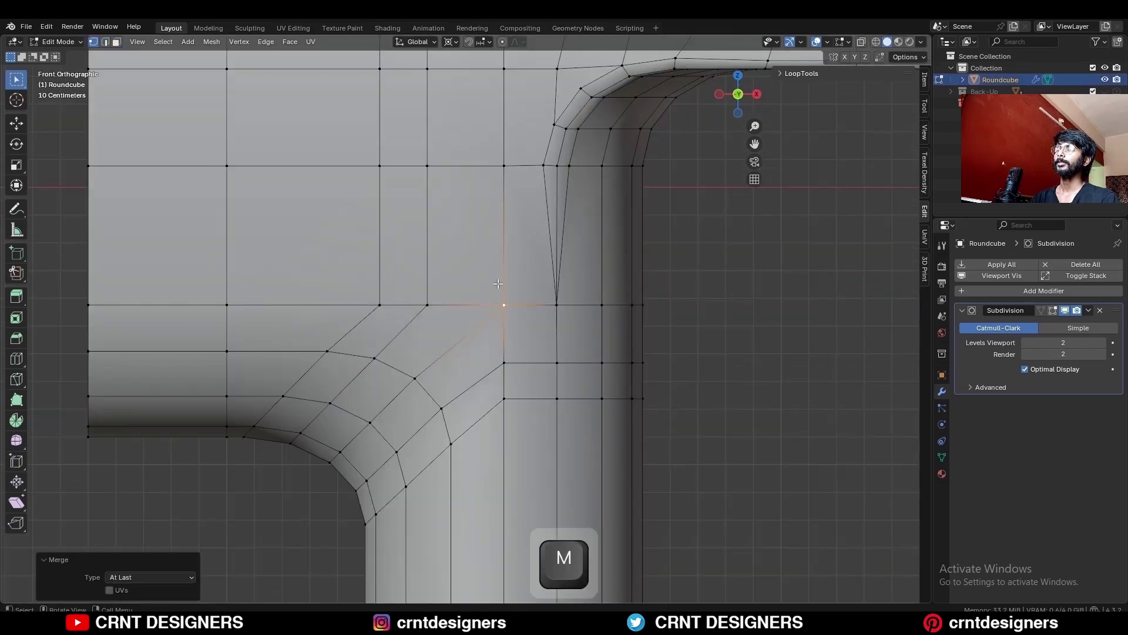
key("Tab")
key("alt+shift+z")
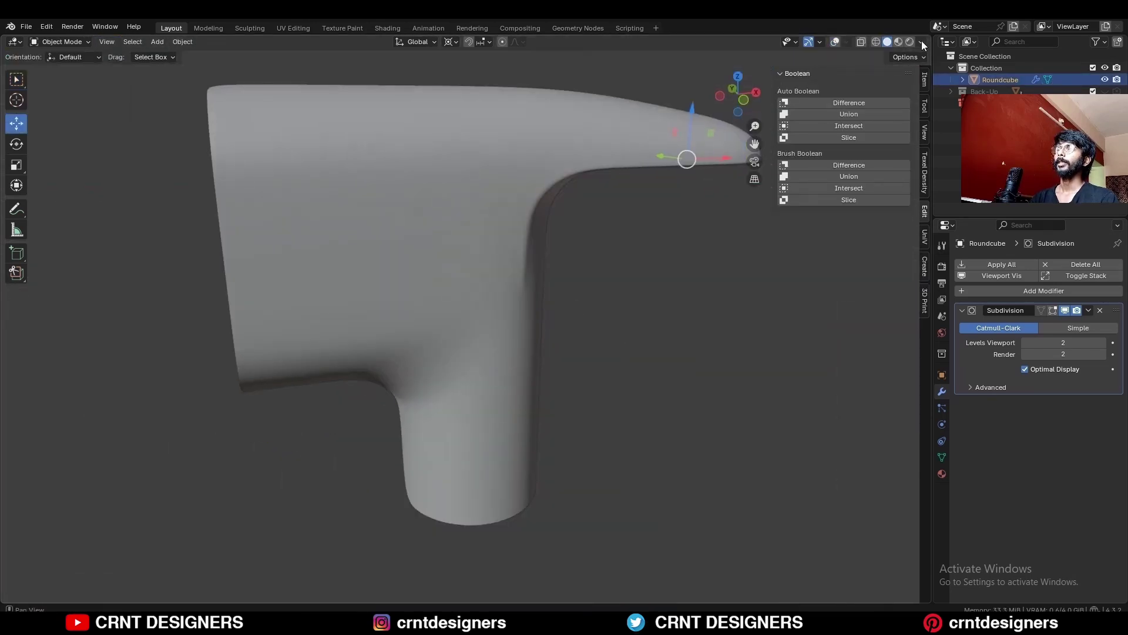
- Change the viewport's solid shading to a brighter lighting and return to mesh editing in front view
left_click(921, 43)
left_click(922, 94)
key("KP_1")
key("alt+shift+z")
key("Tab")
- Add an edge loop near the stem's lower end and flatten it along Z
middle_click_drag(547, 445, 542, 400, "shift")
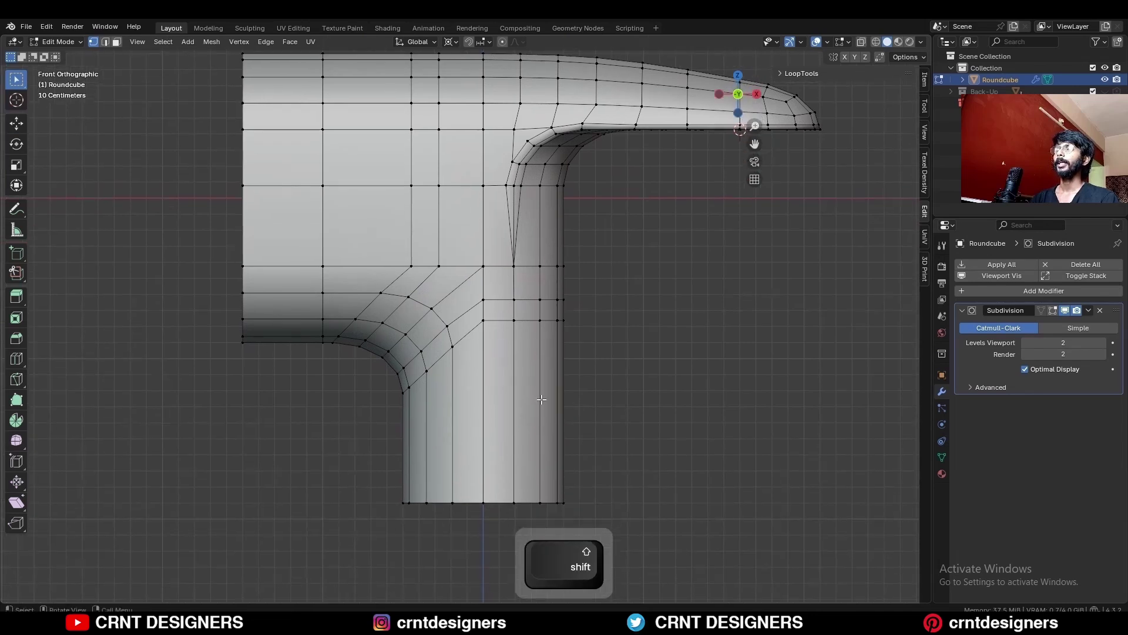
key("ctrl+r")
left_click(629, 464)
key("s")
key("z")
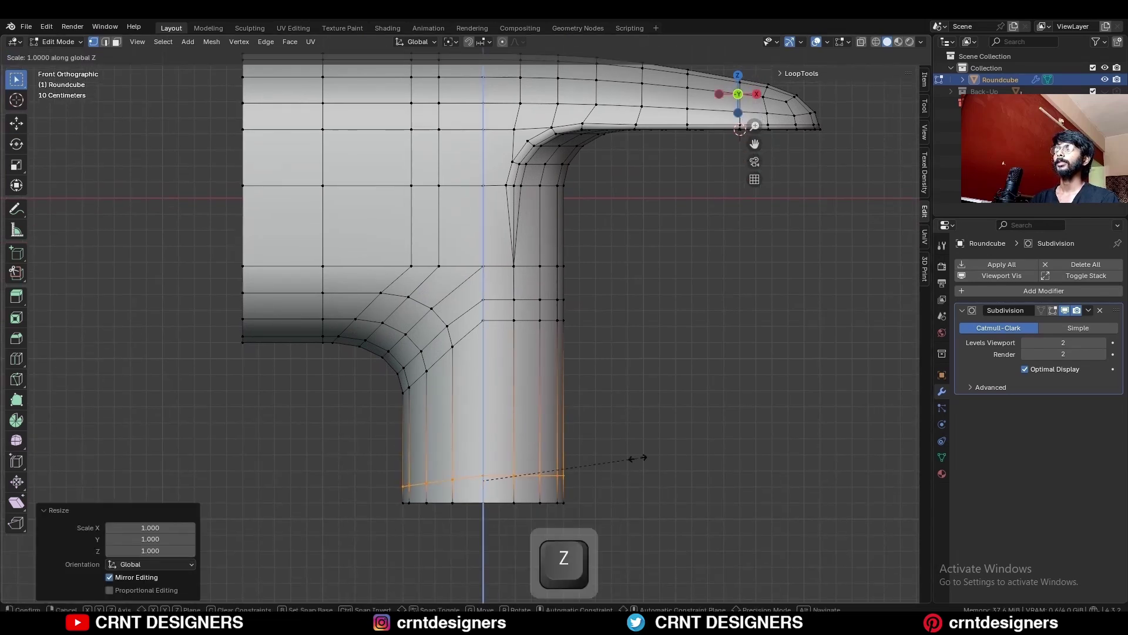
left_click(638, 458)
- Add a supporting edge loop close to the body's open end
left_click(330, 376)
middle_click_drag(329, 375, 404, 481, "shift")
key("ctrl+r")
left_click(335, 380)
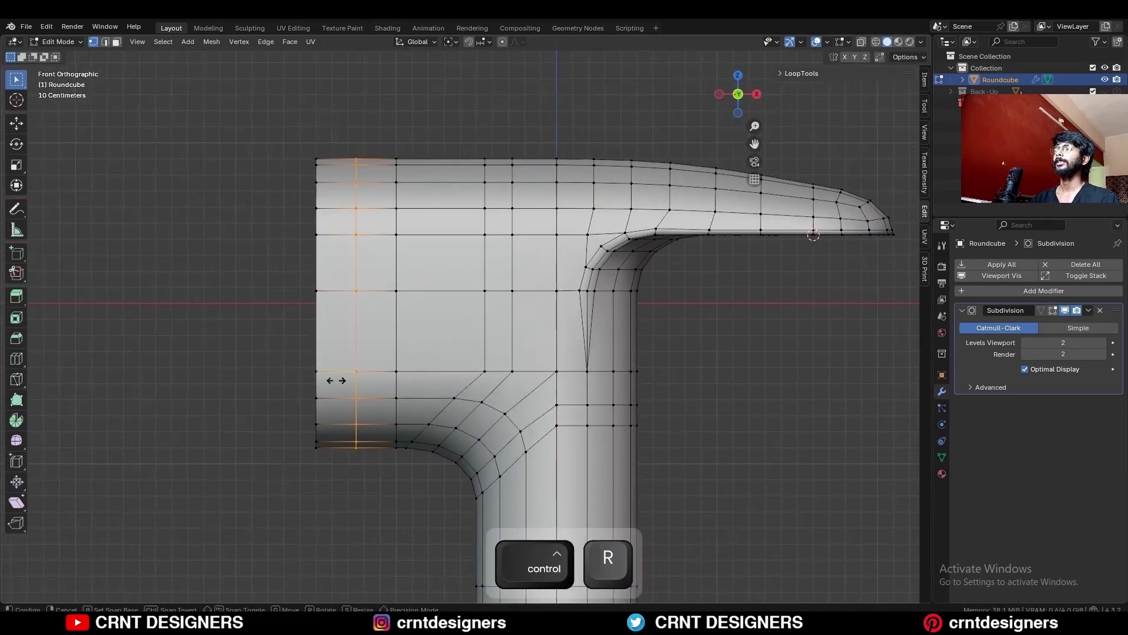
left_click(321, 383)
- Dissolve the old vertical loop on the body and replace it with two evenly spaced loop cuts
middle_click_drag(388, 347, 367, 264, "shift")
key("2")
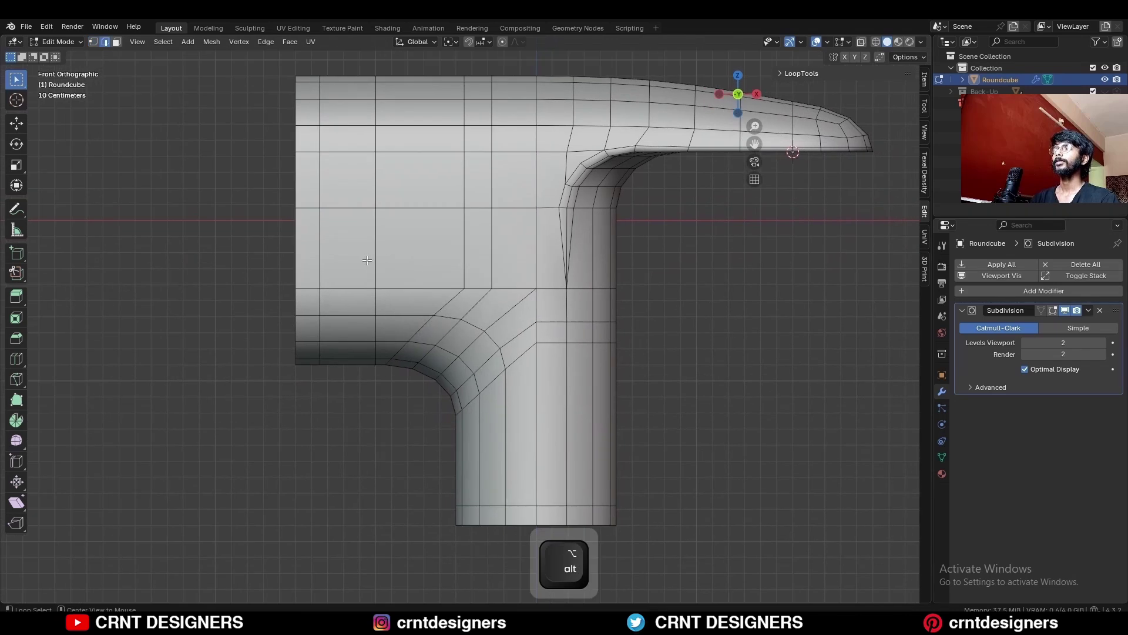
left_click(369, 261, "alt")
key("ctrl+x")
key("ctrl+r")
scroll(378, 289, "up", 1)
left_click(377, 290)
right_click(376, 290)
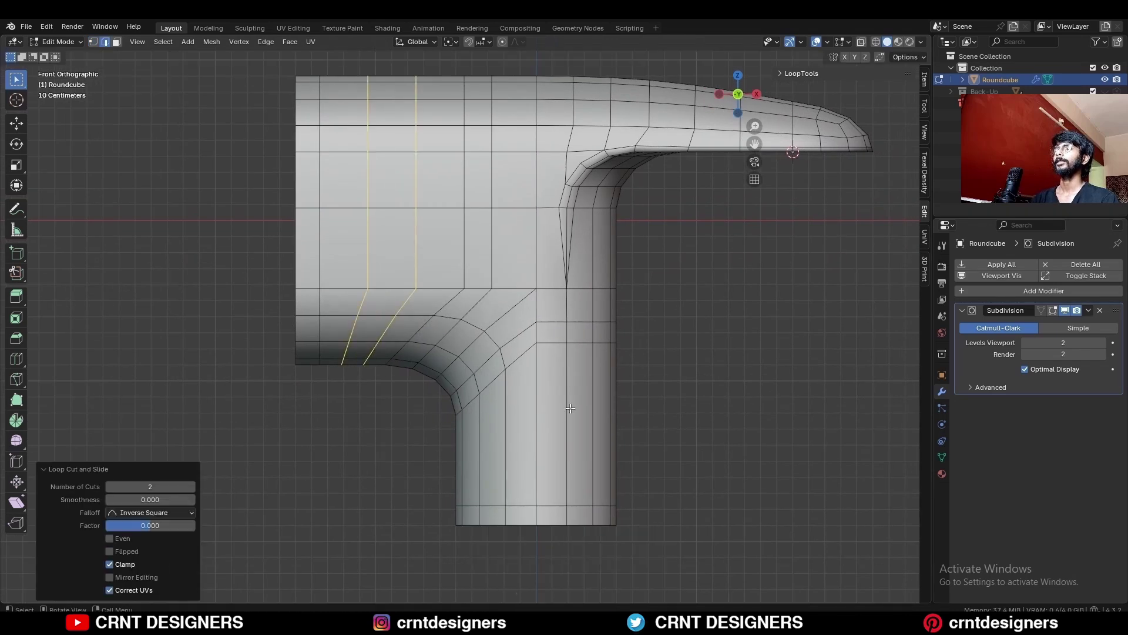
- Add three evenly spaced loop cuts along the stem and leave mesh editing
key("ctrl+r")
scroll(548, 425, "up", 2)
left_click(546, 426)
right_click(546, 426)
key("Tab")
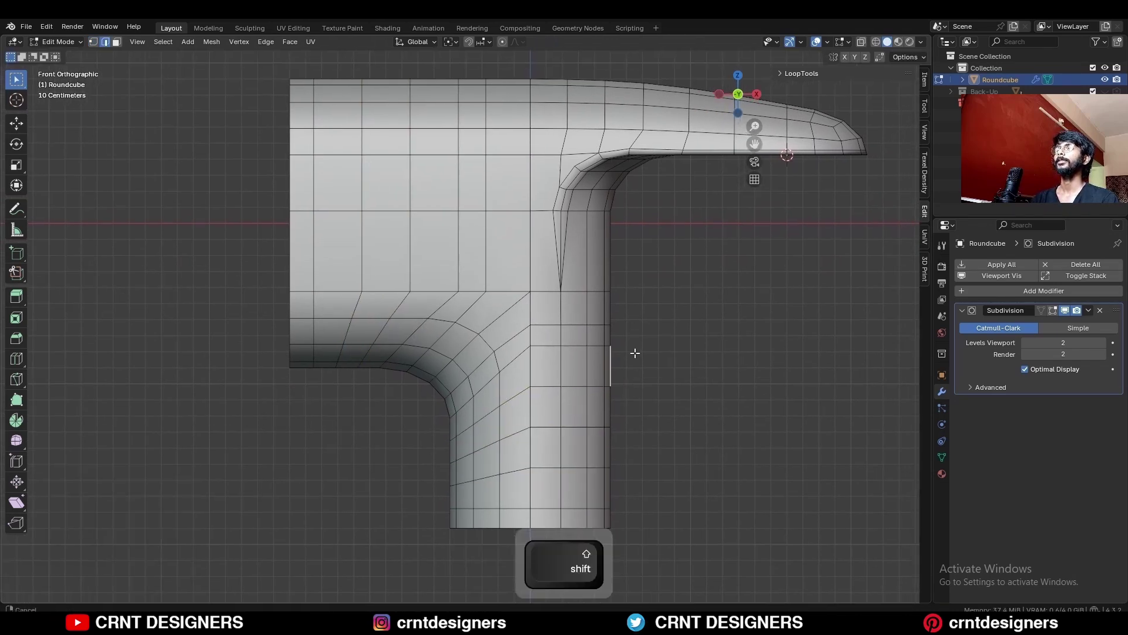
- Save the file and, while editing the body mesh, snap the 3D cursor to the world origin
key("ctrl+s")
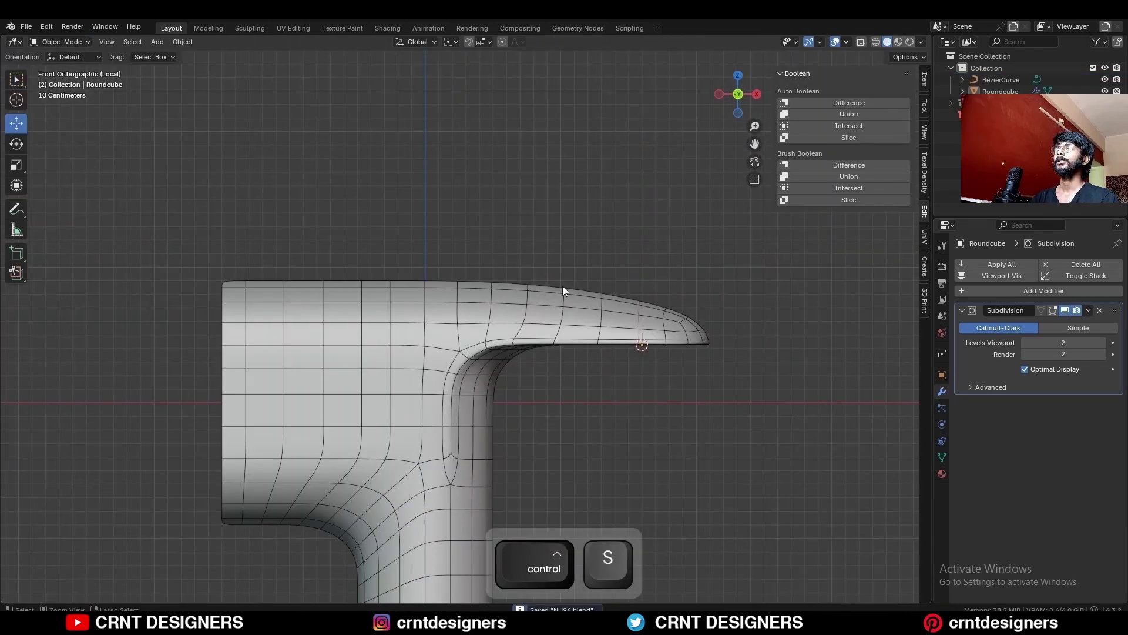
scroll(563, 286, "down", 2)
left_click(435, 334)
middle_click_drag(435, 334, 614, 335)
key("Tab")
key("shift+s")
left_click(539, 390)
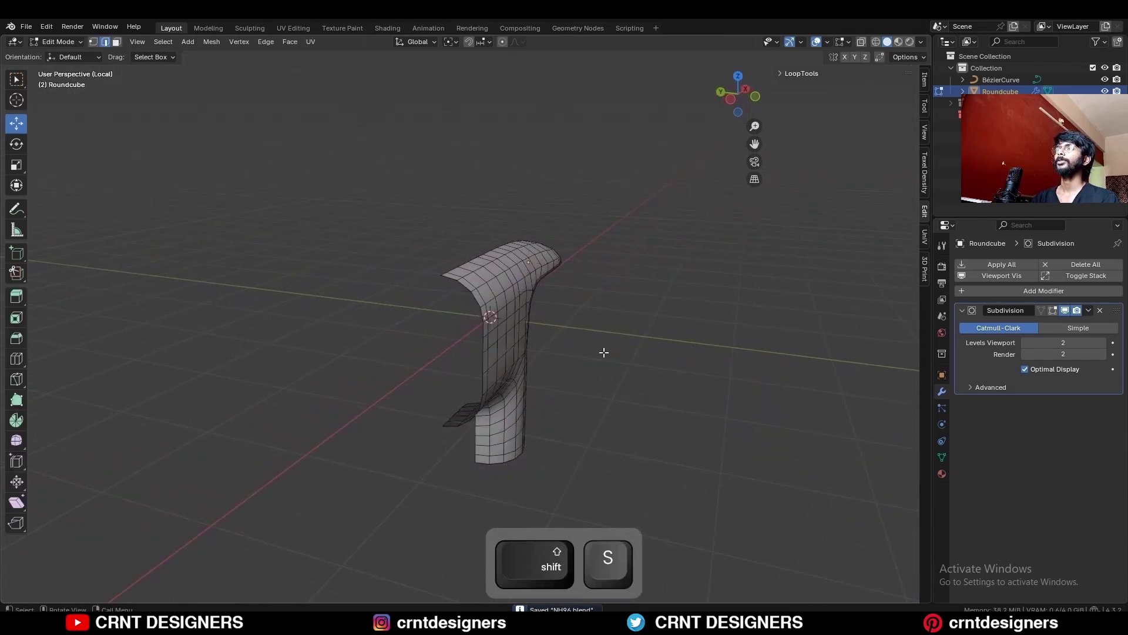
- Set the body's origin to the 3D cursor, return to mesh editing and save the file
key("Tab")
right_click(578, 322)
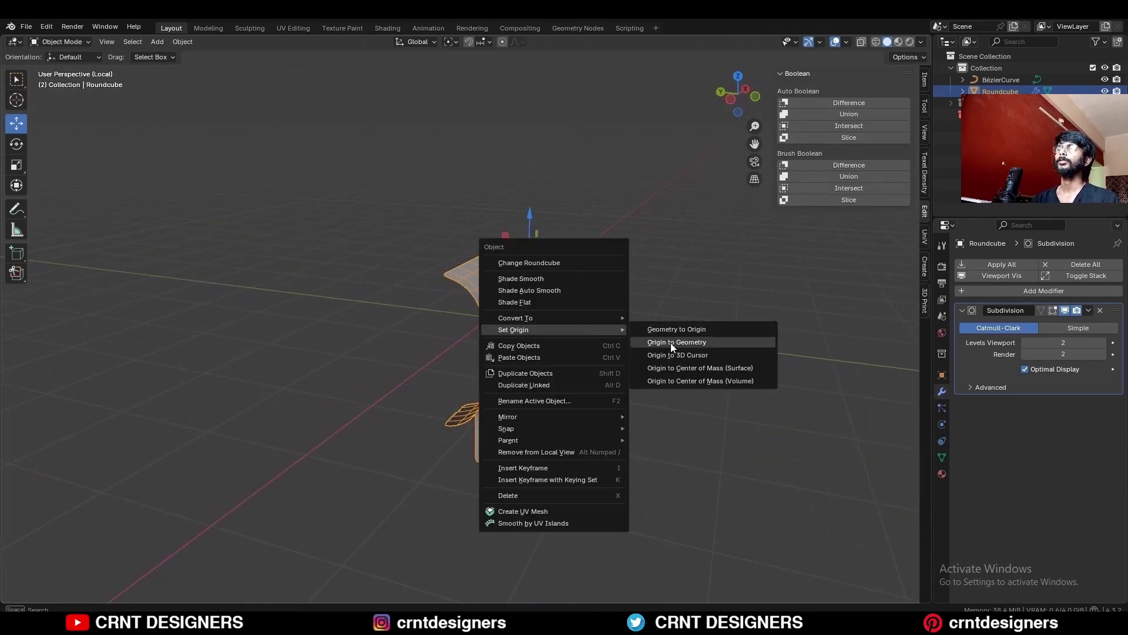
left_click(671, 344)
key("Tab")
key("ctrl+s")
- Symmetrize the entire mesh to create the missing half of the body
key("a")
left_click(211, 42)
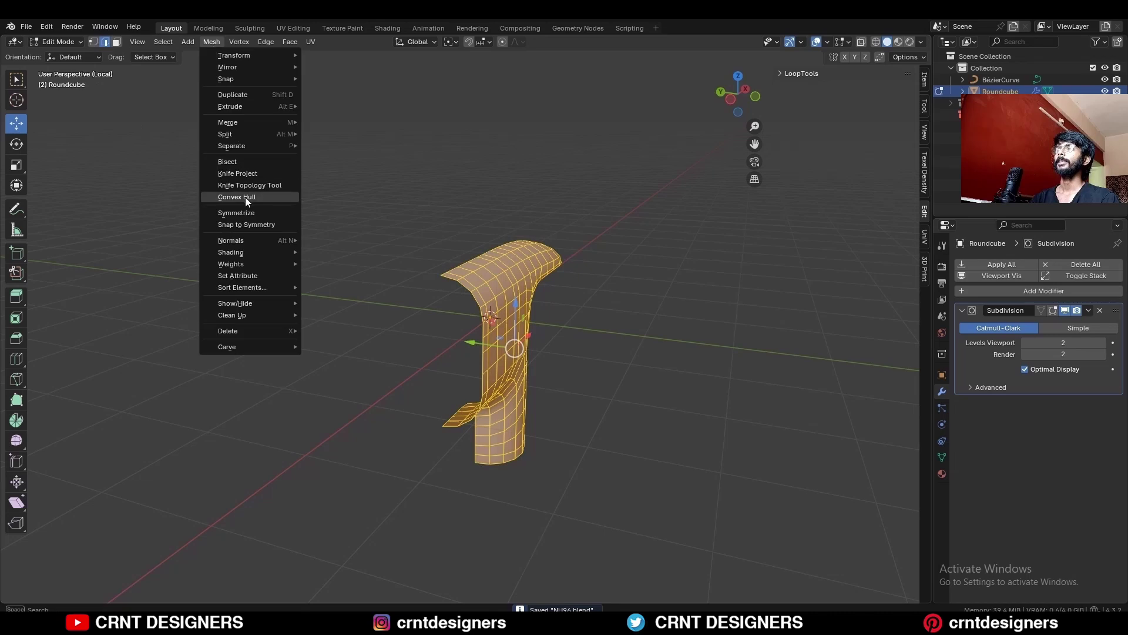
left_click(245, 197)
left_click(561, 261)
- Close the body's open capsule-shaped end with a single face
middle_click_drag(597, 313, 447, 327)
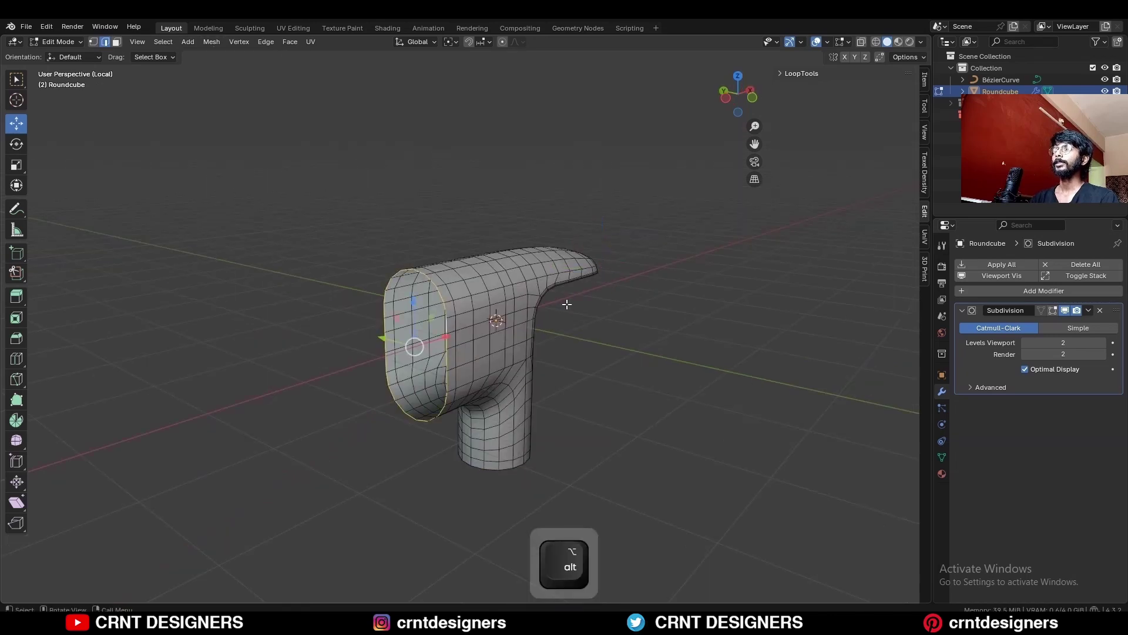
key("f")
scroll(559, 325, "up", 3)
middle_click_drag(525, 322, 600, 308, "shift")
- Apply the body's rotation and return to mesh editing
key("Tab")
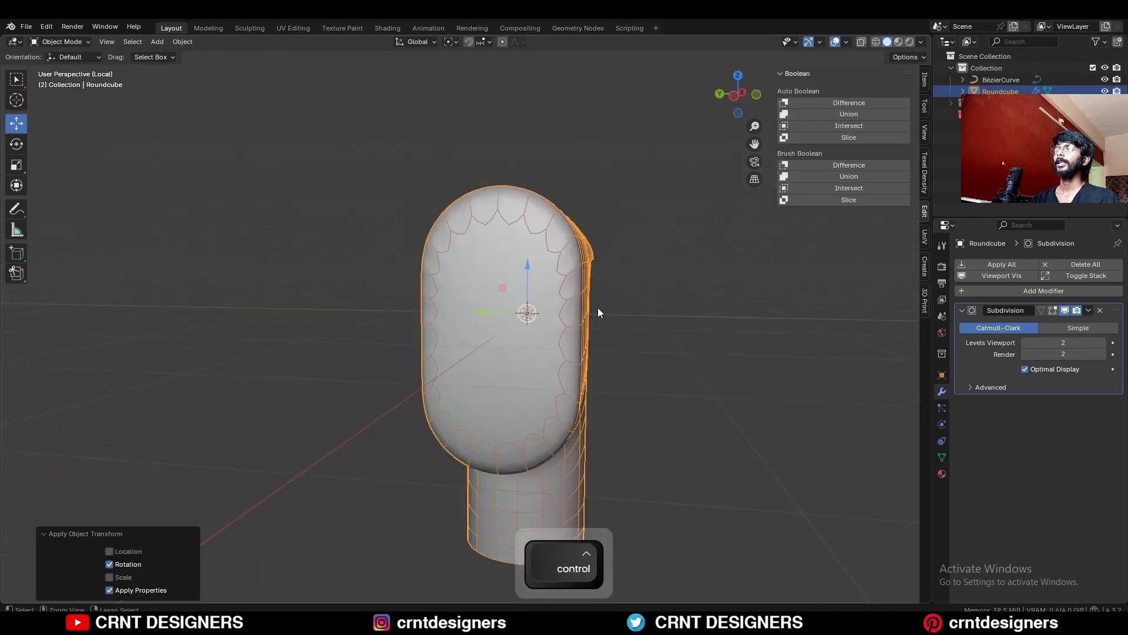
key("ctrl+a")
key("Tab")
- Inset the end cap face twice, making the second inset about 0.055 m
key("i")
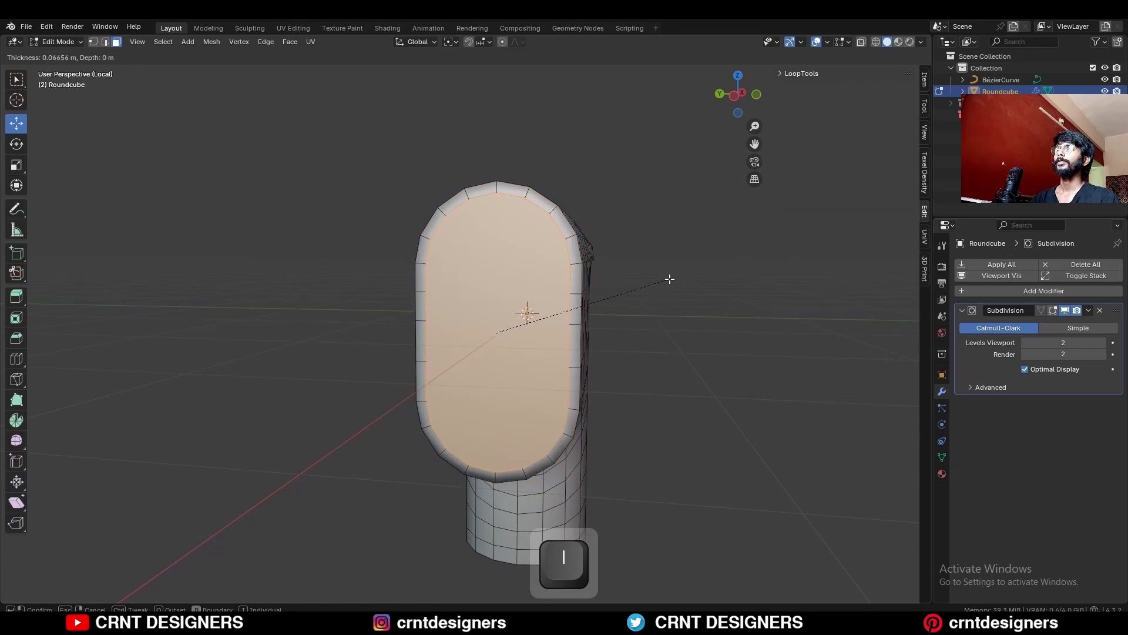
left_click(660, 281)
key("i")
left_click(618, 296)
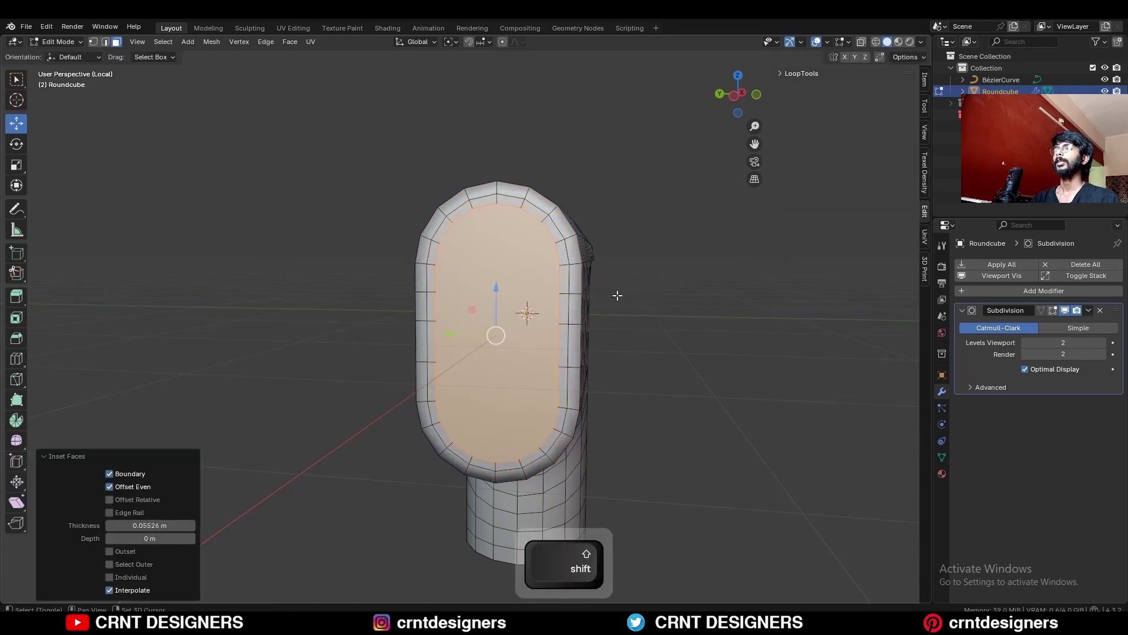
- Delete the inner end cap face and grid-fill the resulting opening
key("x")
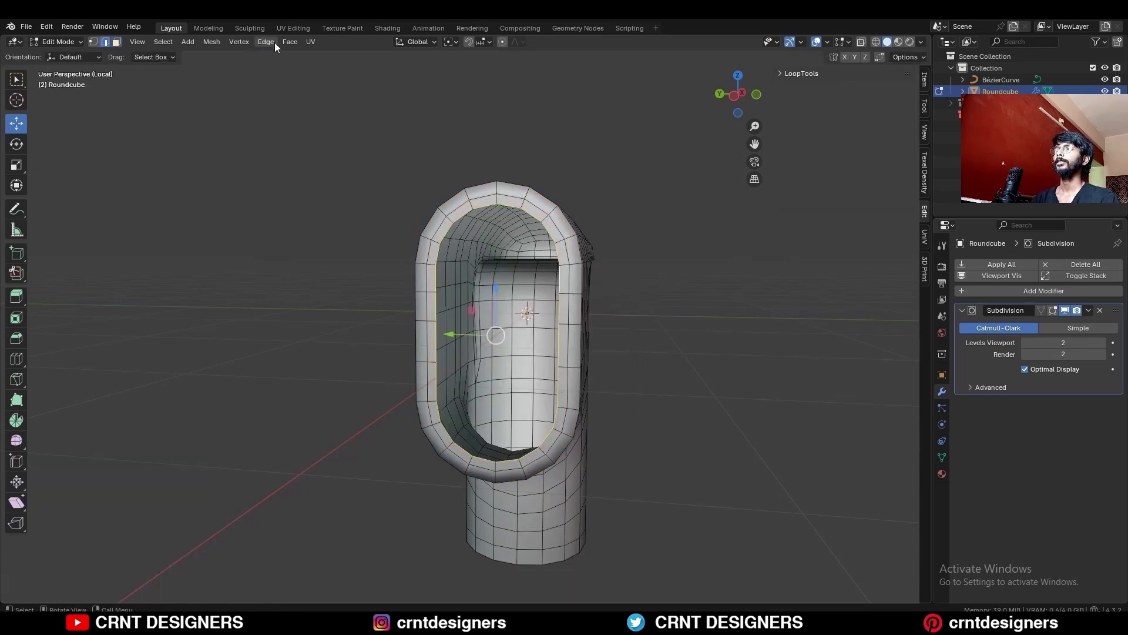
left_click(275, 43)
left_click(327, 180)
left_click(569, 279)
- Bevel the rim edge loop of the end cap by about 0.047 m with one segment
middle_click_drag(638, 335, 549, 356)
key("ctrl+b")
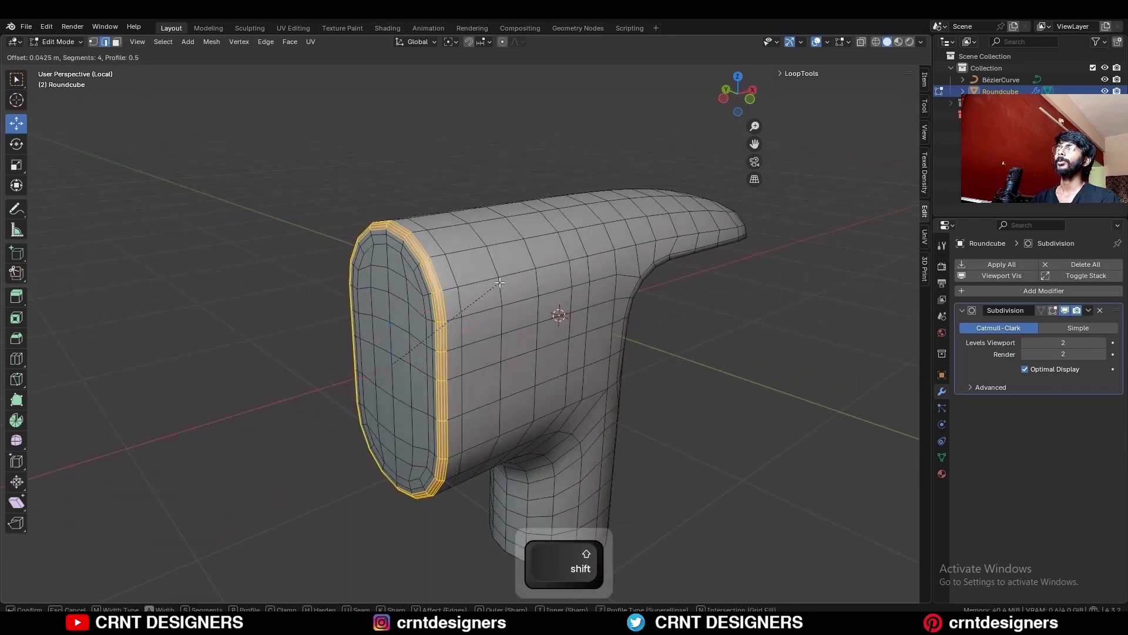
scroll(513, 292, "down", 2)
left_click(513, 292)
- Bevel both edge loops bordering the beveled rim by about 0.017 m with two segments
scroll(508, 280, "up", 4)
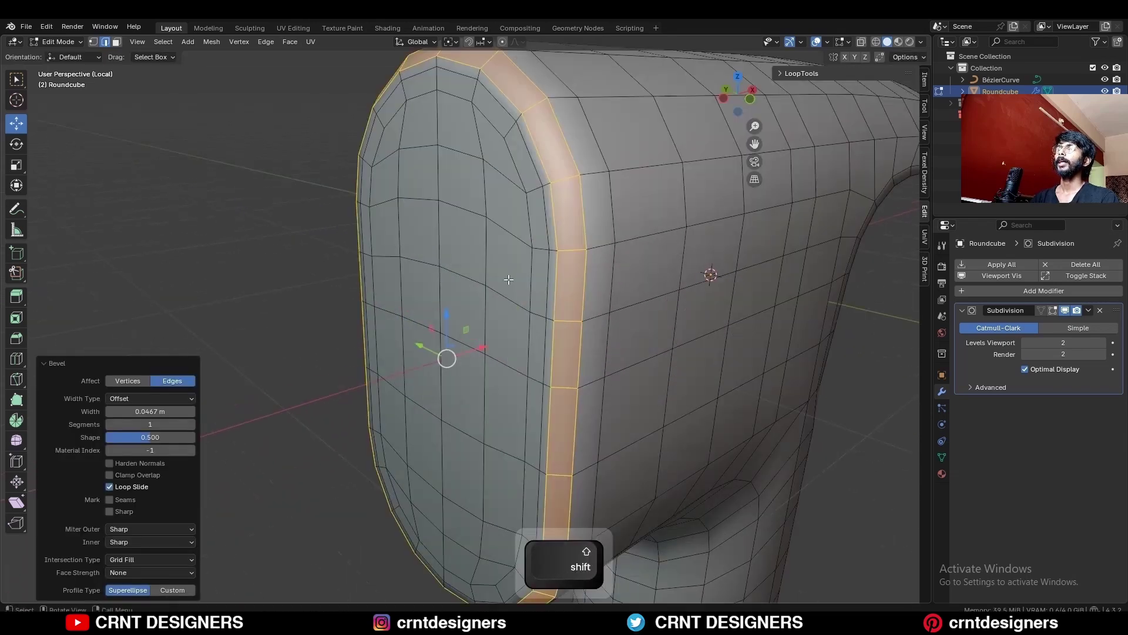
left_click(568, 225, "alt")
key("ctrl+b")
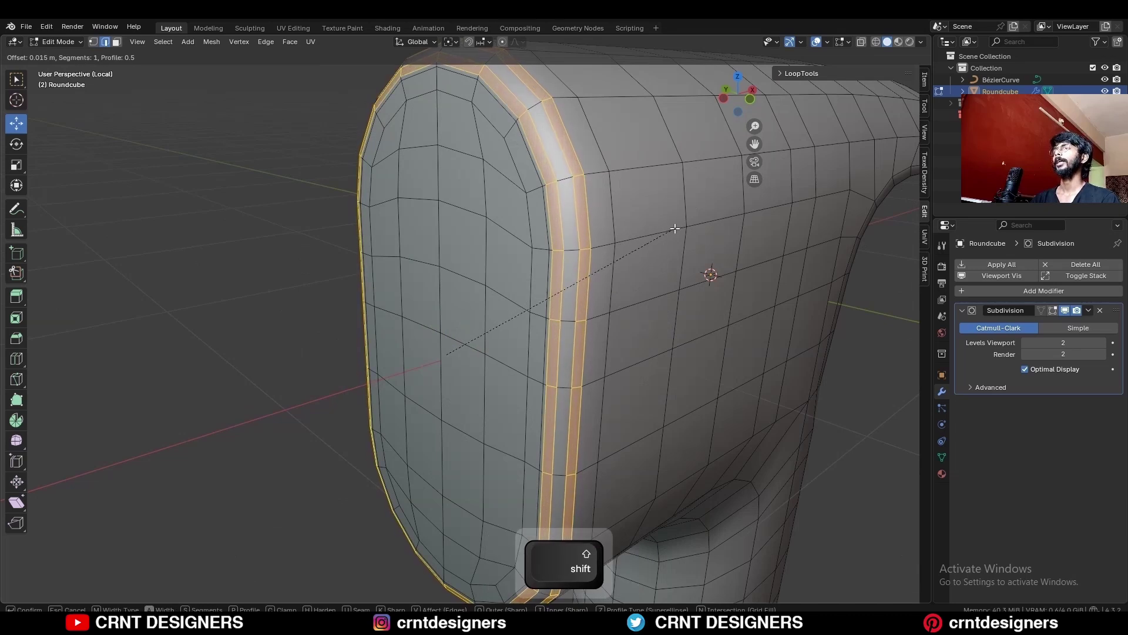
left_click(681, 229)
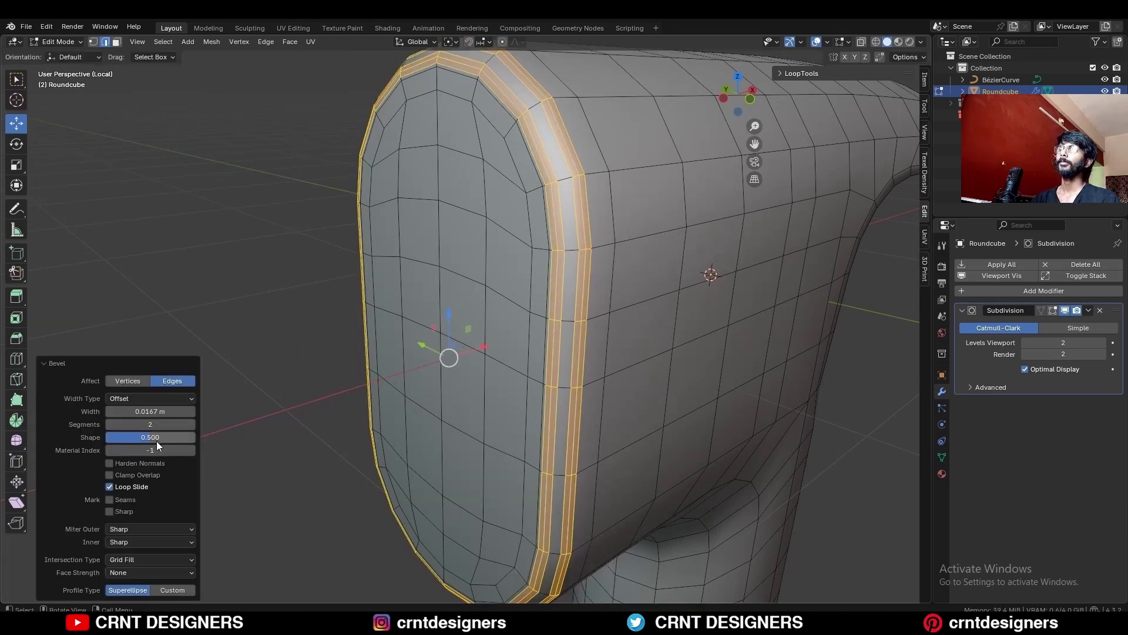
- Set the rim bevel's width to 0.015 m and shape to 1.0, and dissolve the extra edge loop just inside the cap rim
left_click(154, 414)
type("0.015")
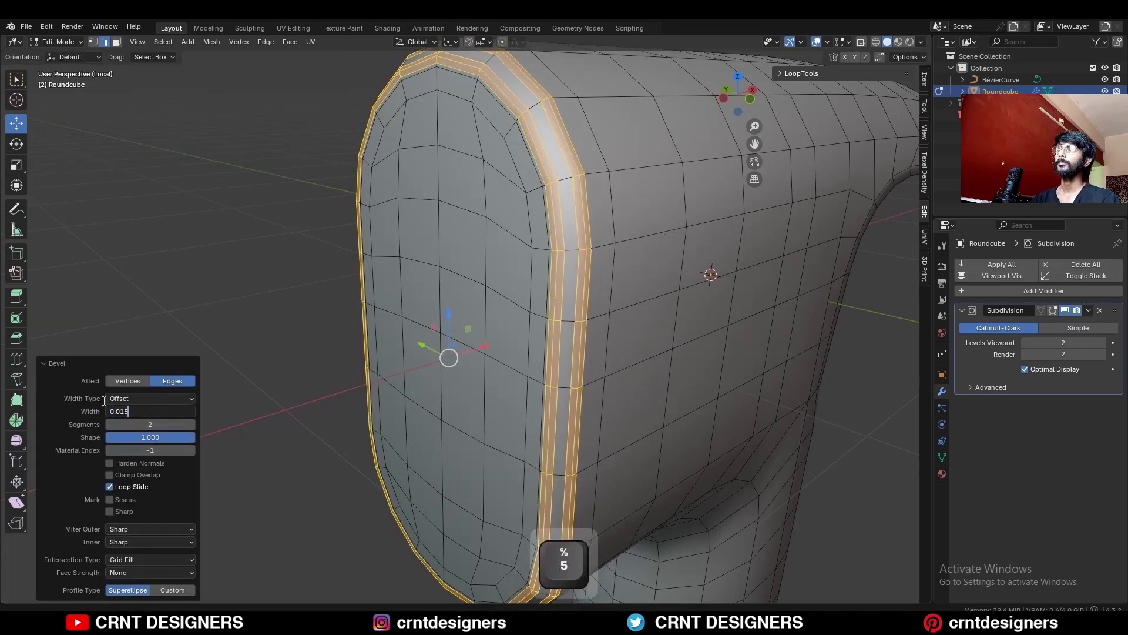
left_click(542, 196, "alt")
key("ctrl+x")
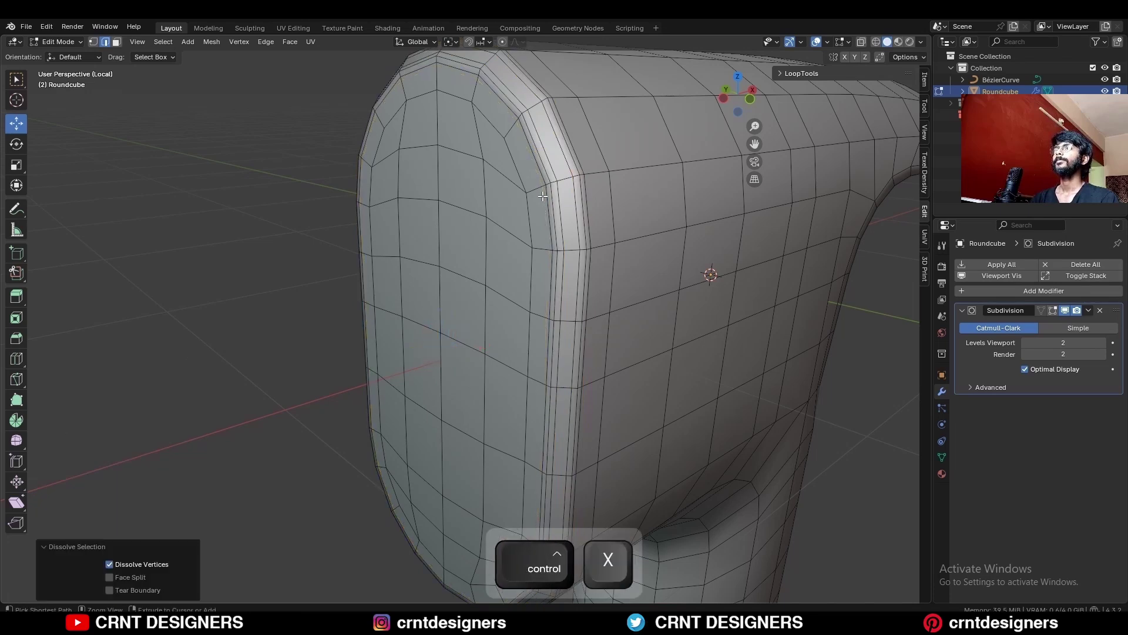
- Close the open lower end of the stem with a face and inset it slightly to form a narrow rim
key("Tab")
scroll(559, 205, "down", 5)
middle_click_drag(585, 287, 523, 235)
middle_click_drag(553, 306, 531, 236, "shift")
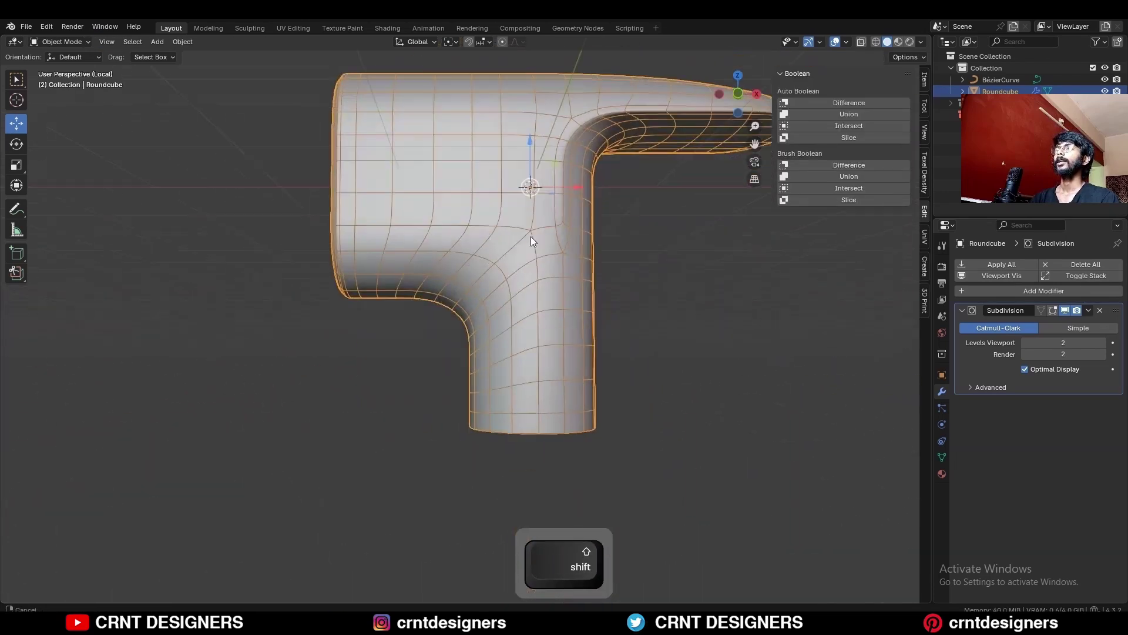
key("Tab")
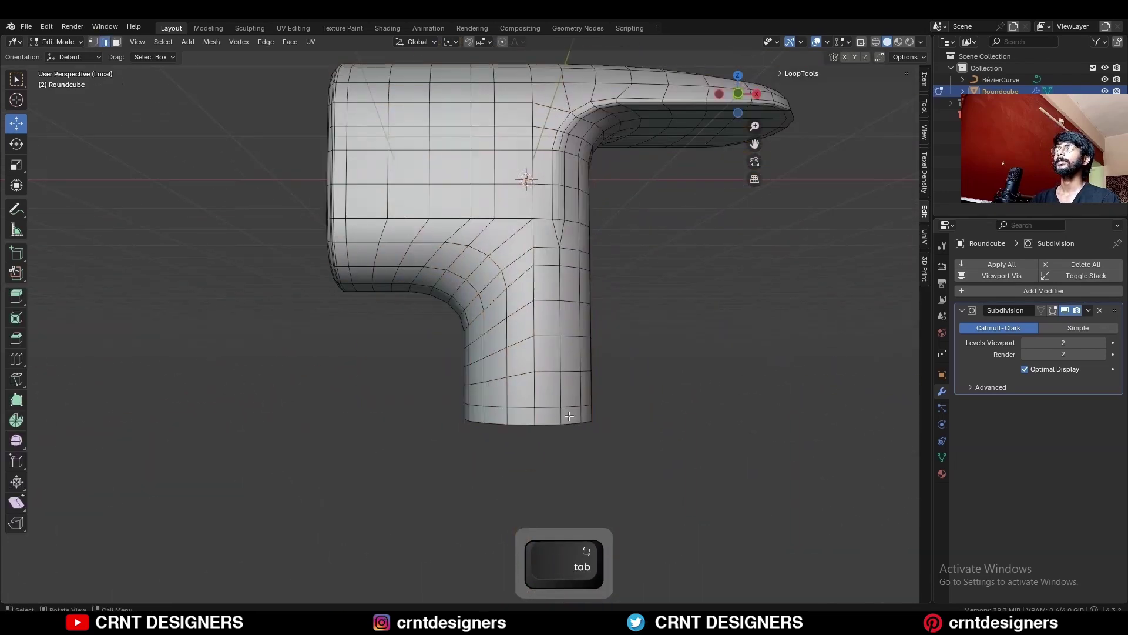
middle_click_drag(553, 429, 647, 350)
key("f")
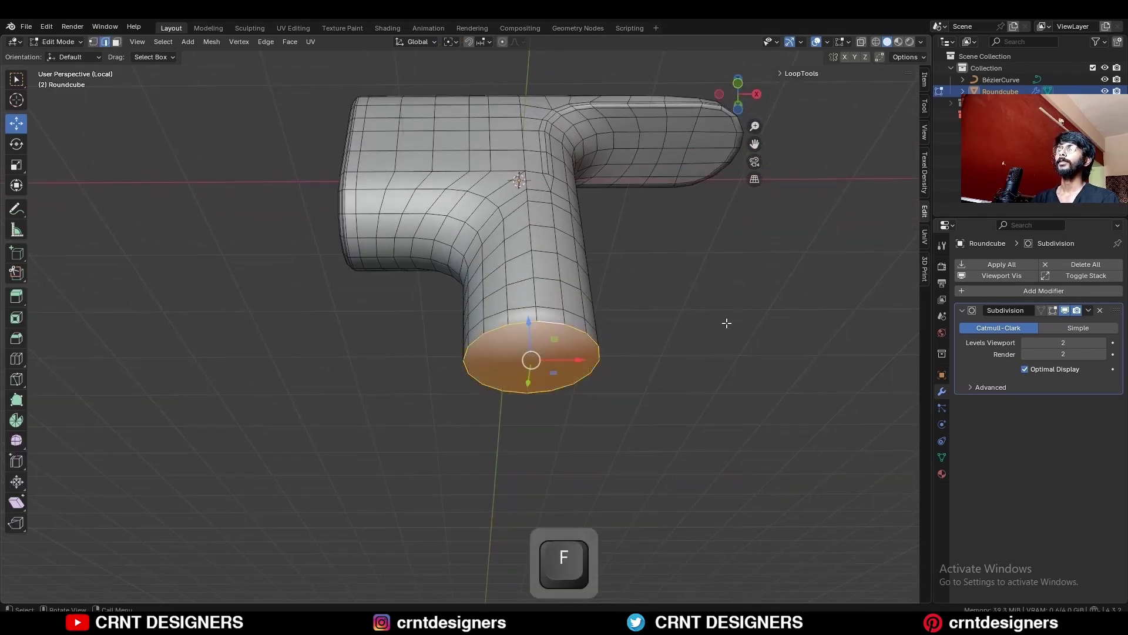
key("i")
left_click(650, 327)
- Delete the inner face of the stem's end and grid-fill the opening with a span of 4
scroll(650, 327, "up", 4)
key("x")
left_click(653, 329)
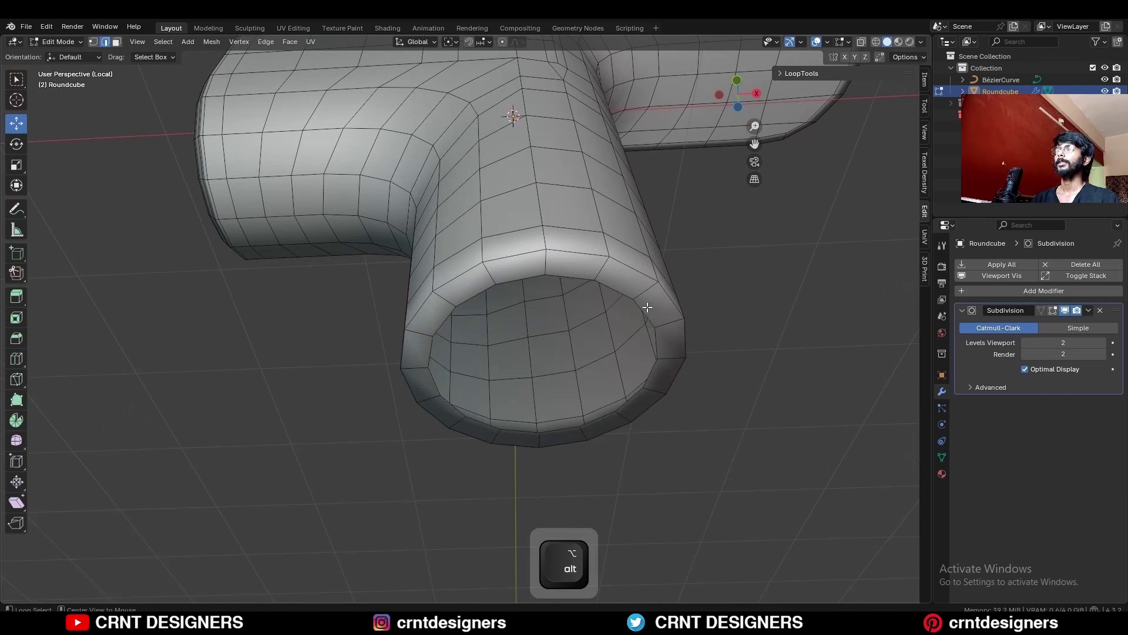
left_click(287, 42)
left_click(305, 179)
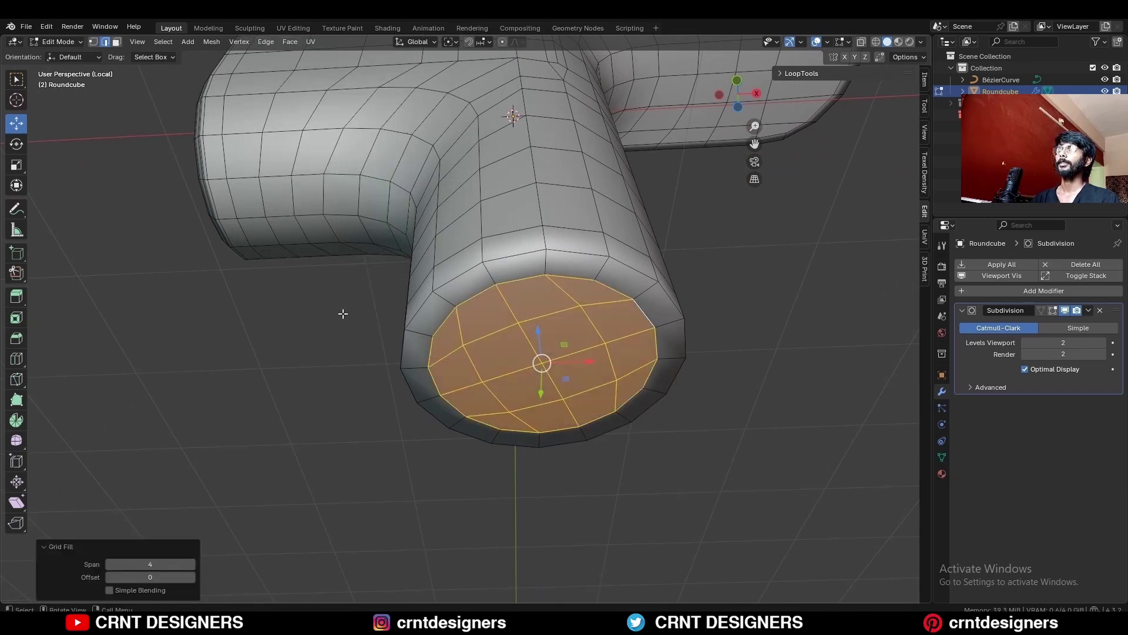
- Bevel the outer edge loop of the stem's end by about 0.0345 m with two segments and a shape of 1.0
left_click(546, 253, "alt")
key("ctrl+b")
left_click(739, 228)
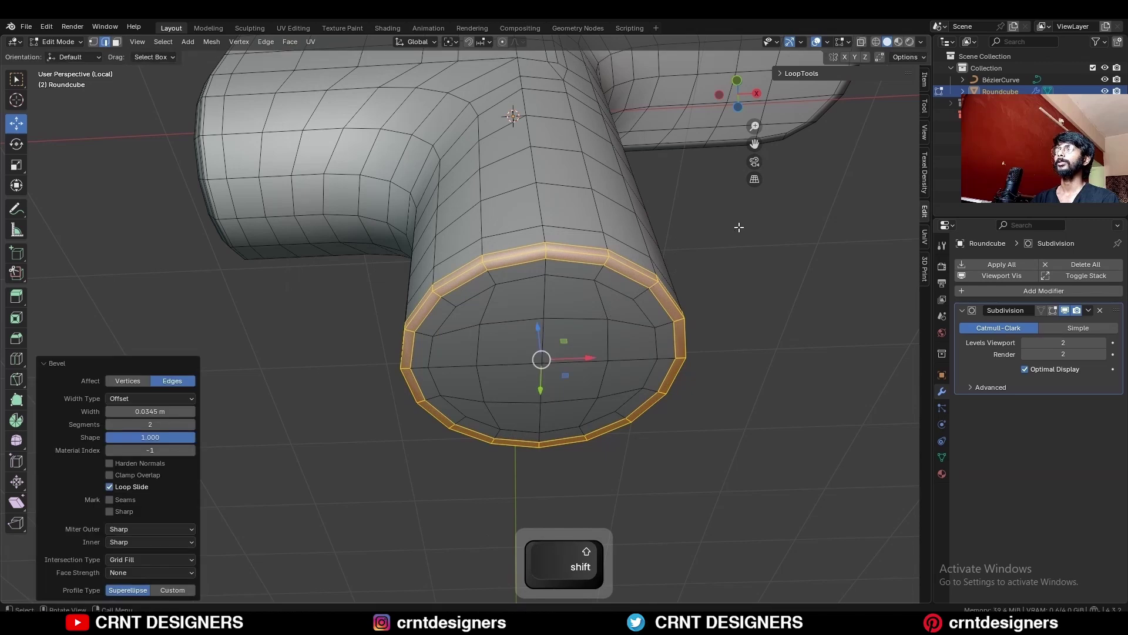
- Return to Object Mode, inspect the smoothed body with and without overlays, and save the file with overlays hidden
key("Tab")
left_click(689, 221)
scroll(689, 220, "down", 7)
key("alt+shift+z")
middle_click_drag(465, 170, 453, 433)
key("ctrl+s")
middle_click_drag(441, 506, 93, 305)
key("ctrl+s")
key("alt+shift+z")
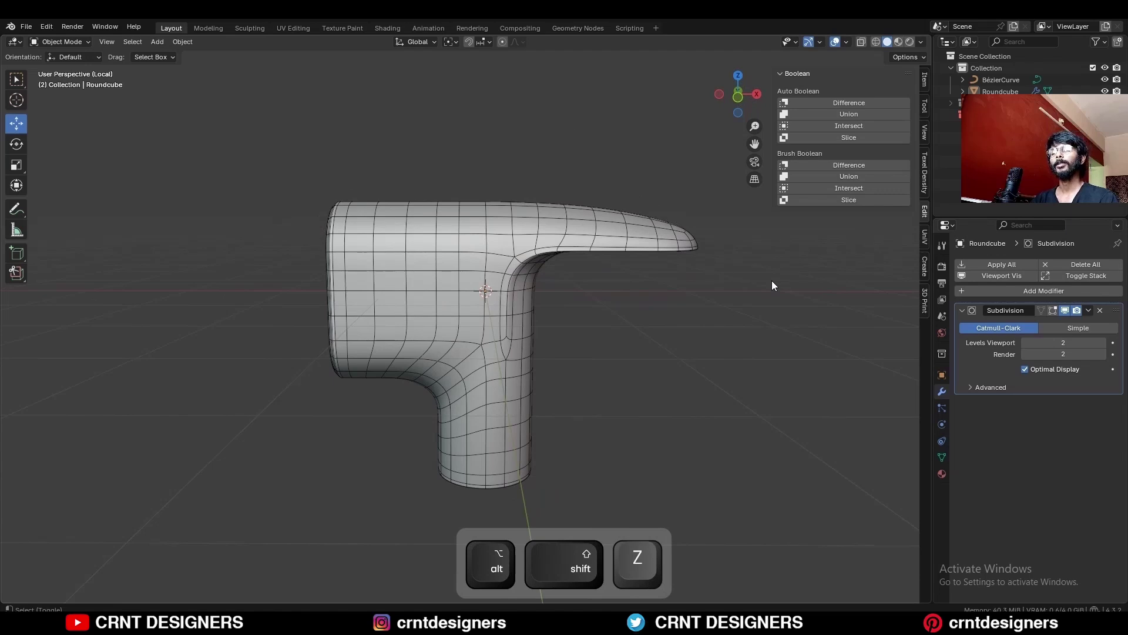
key("alt+shift+z")
left_click(739, 94)
key("ctrl+s")
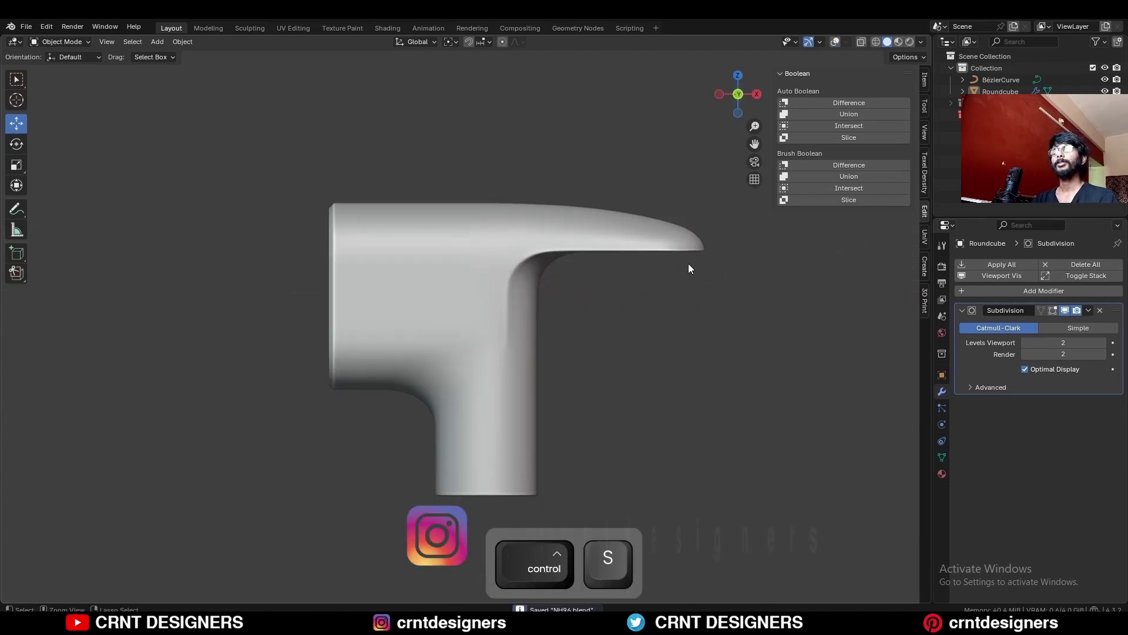